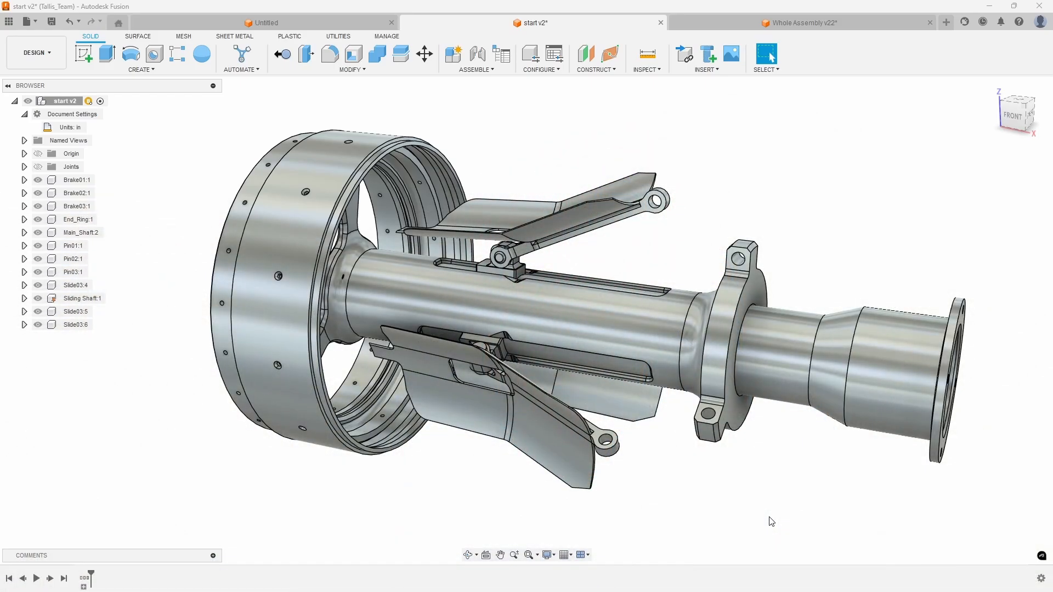
Start a section analysis through the assembly on the XZ origin plane and flip the cut to the opposite side
left_click(656, 73)
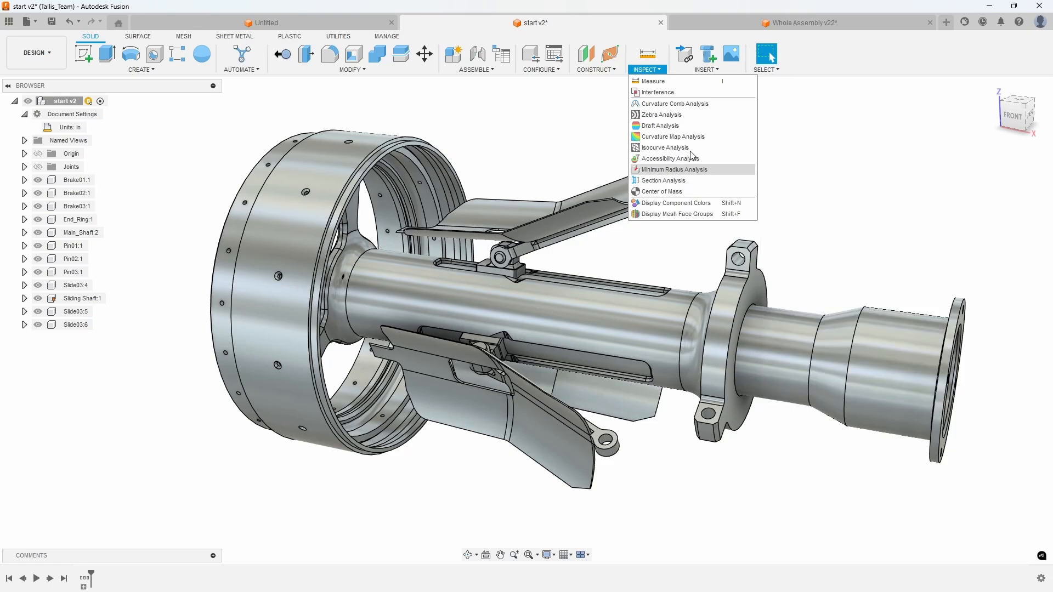
left_click(693, 183)
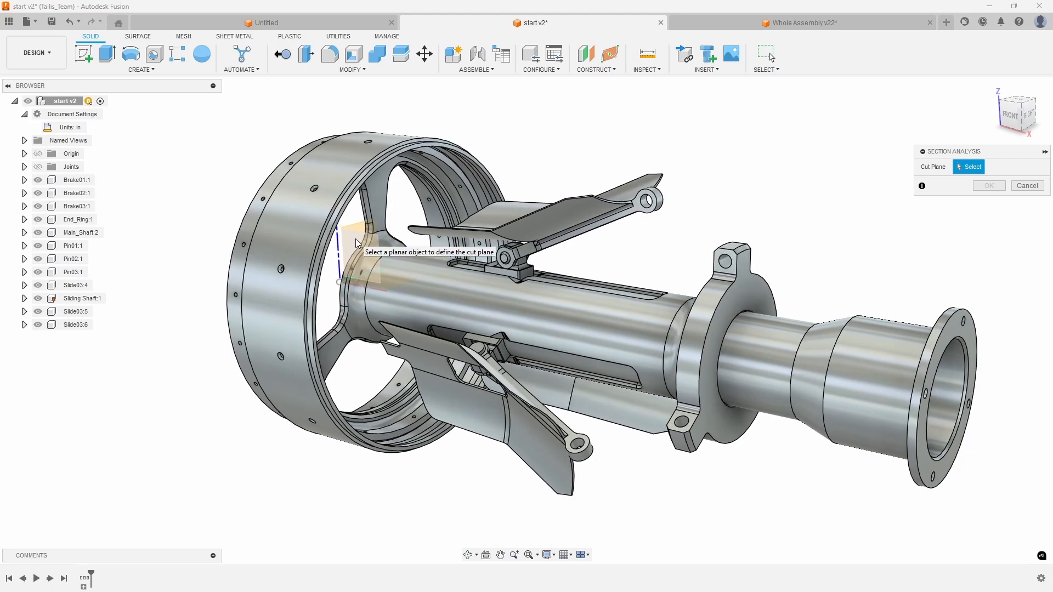
left_click(356, 243)
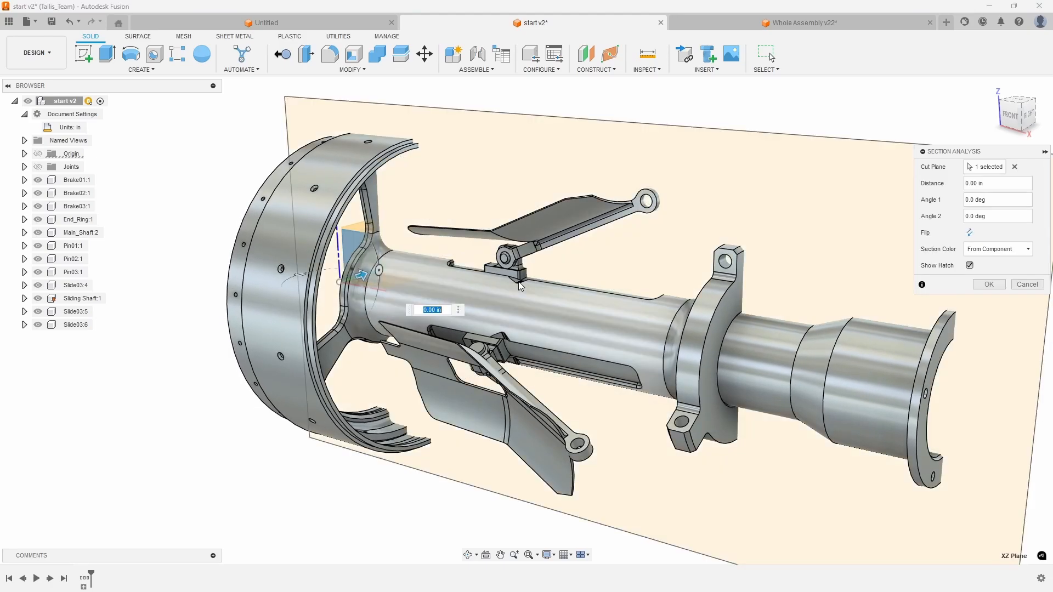
middle_click_drag(476, 273, 485, 273, "shift")
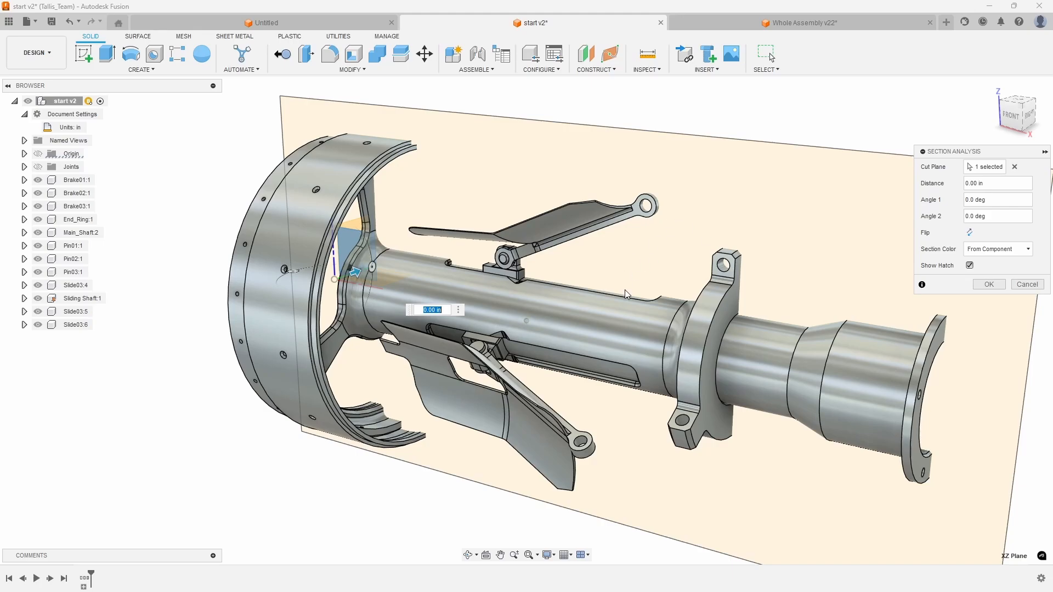
middle_click_drag(627, 294, 625, 284)
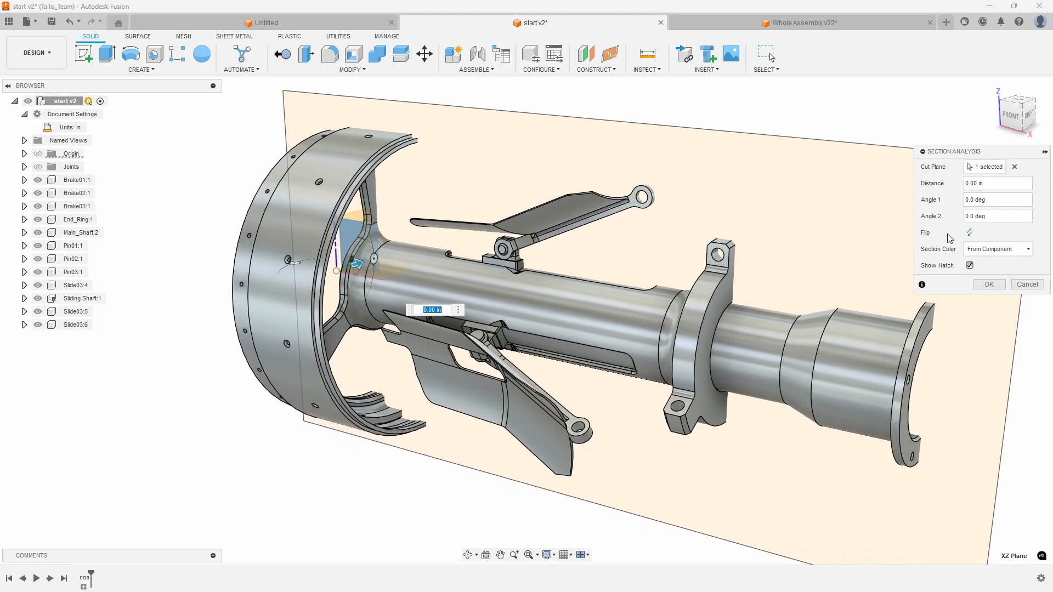
left_click(969, 233)
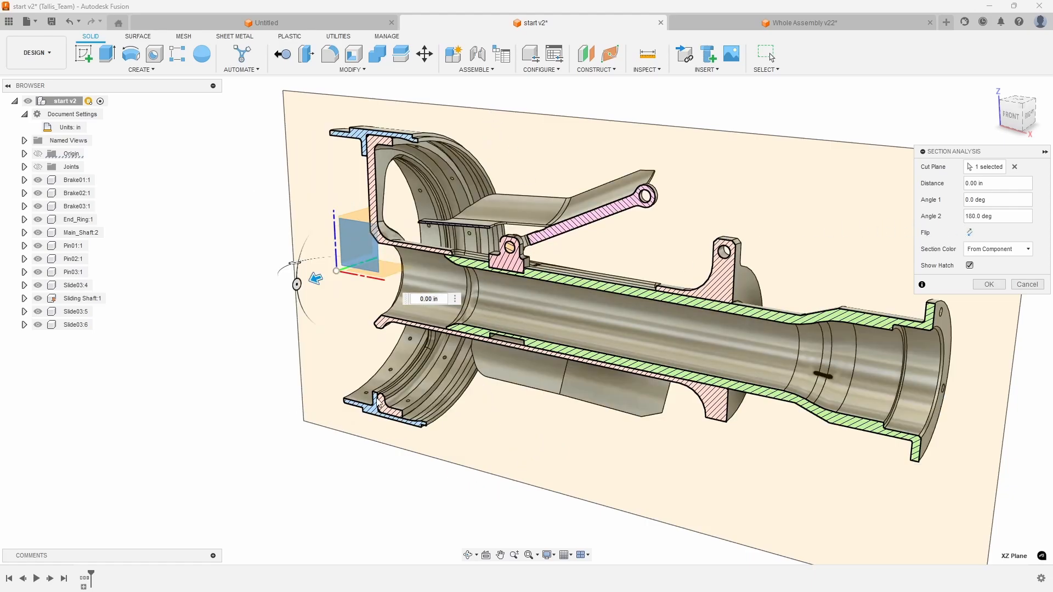
Offset the section plane to about 1.454 in and examine the cut around the upper brake and its slide
middle_click_drag(378, 401, 384, 258, "shift")
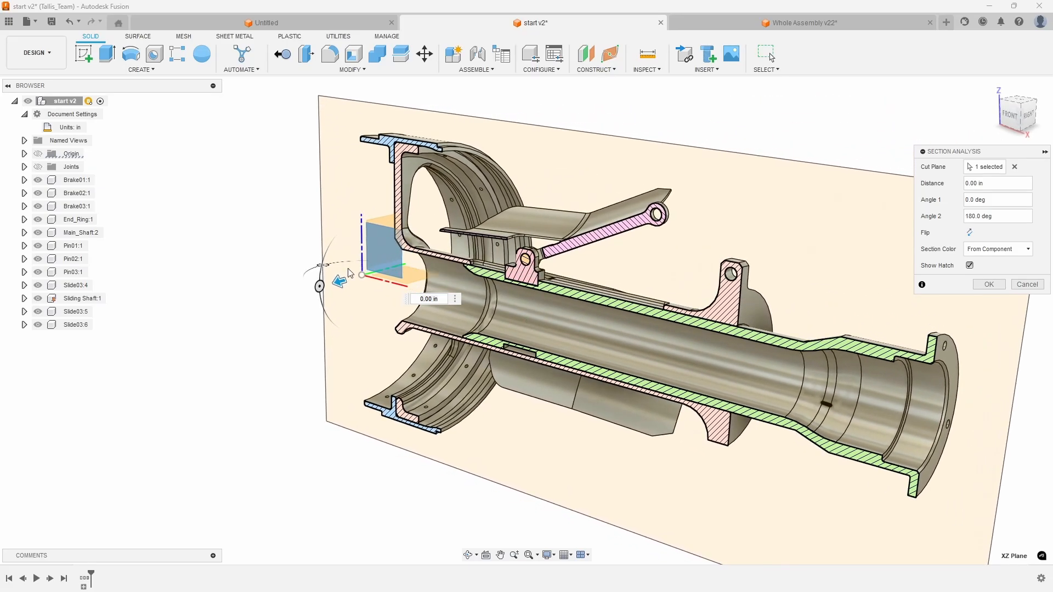
mouse_move(340, 281)
left_mouse_down()
mouse_move(288, 296)
mouse_move(366, 294)
mouse_move(330, 299)
left_mouse_up()
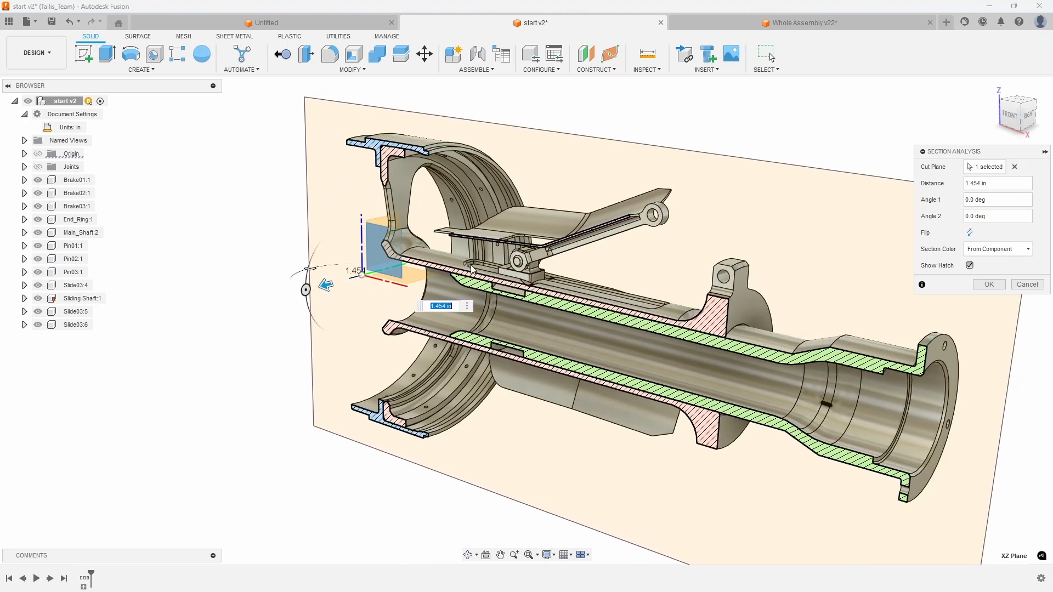
scroll(509, 263, "up", 2)
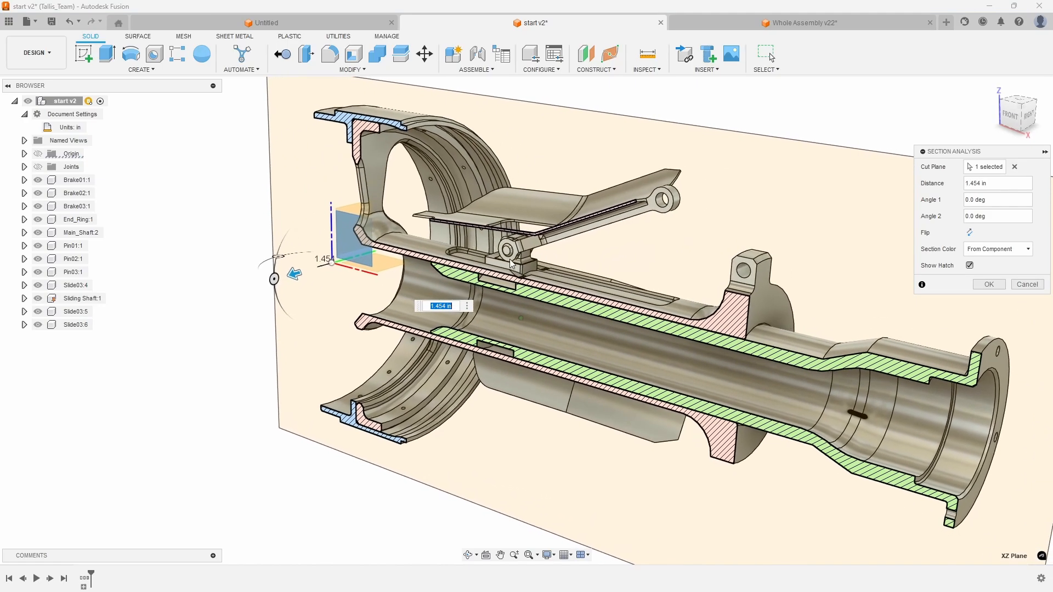
scroll(510, 263, "up", 5)
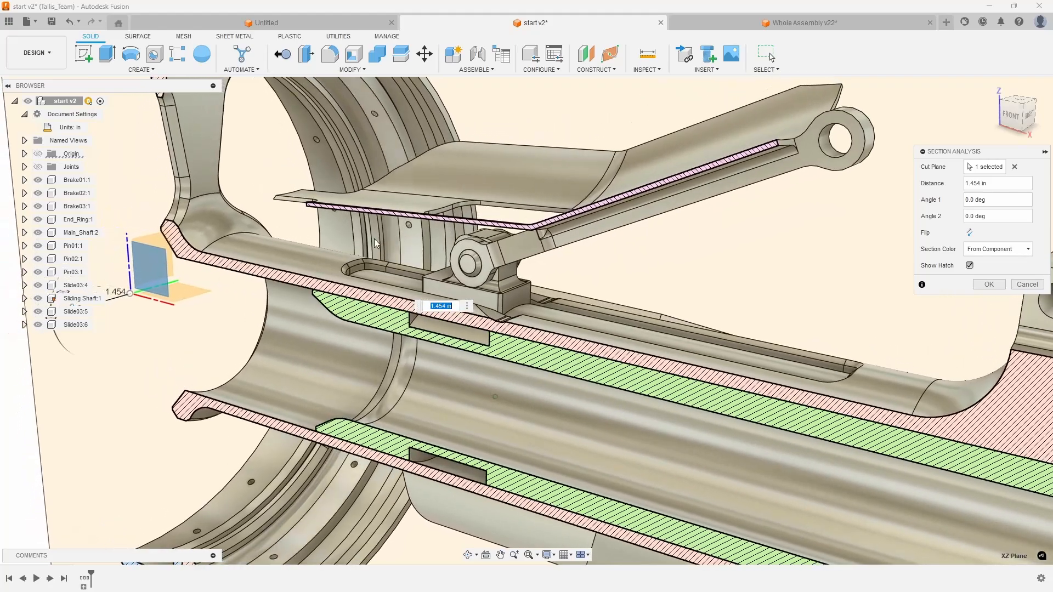
mouse_move(376, 243)
middle_mouse_down("shift")
mouse_move(264, 285)
mouse_move(277, 312)
mouse_move(557, 346)
middle_mouse_up("shift")
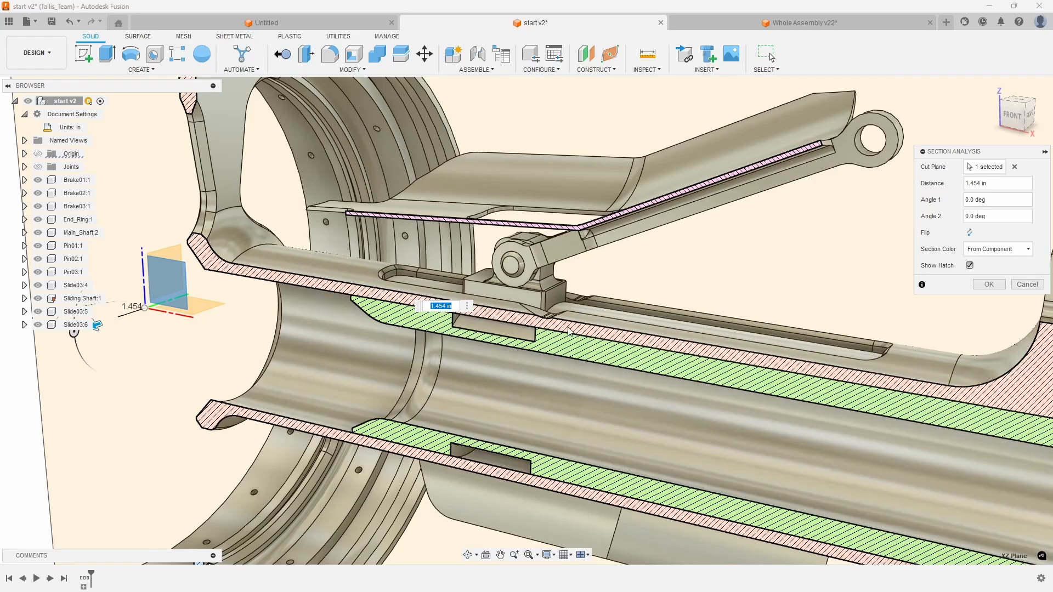
scroll(149, 330, "down", 1)
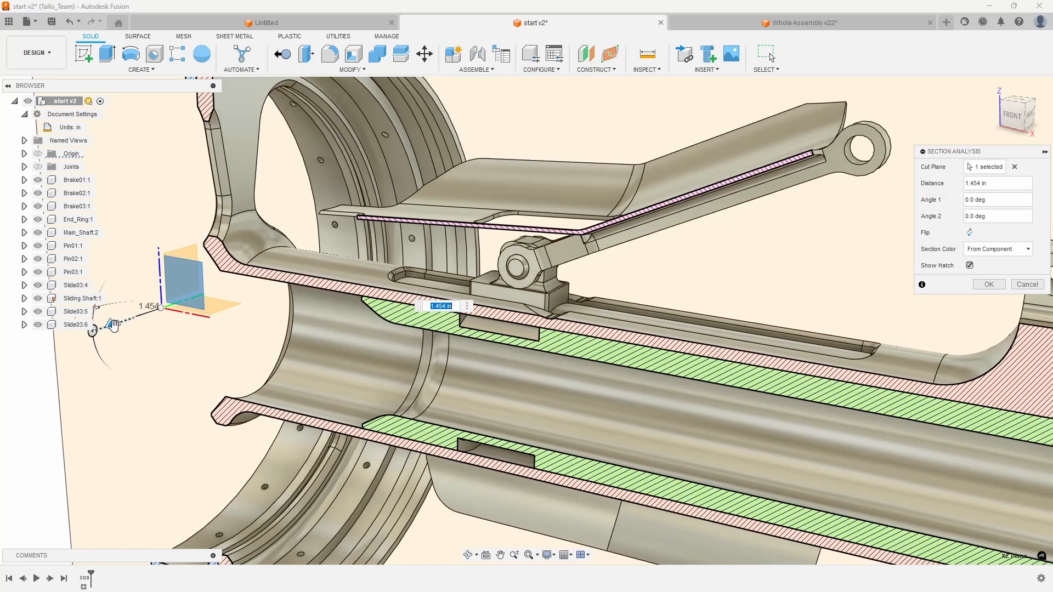
Move the section plane to about 0.536 in and examine where the brake's pivot ring meets the slide block
left_click_drag(114, 324, 130, 319)
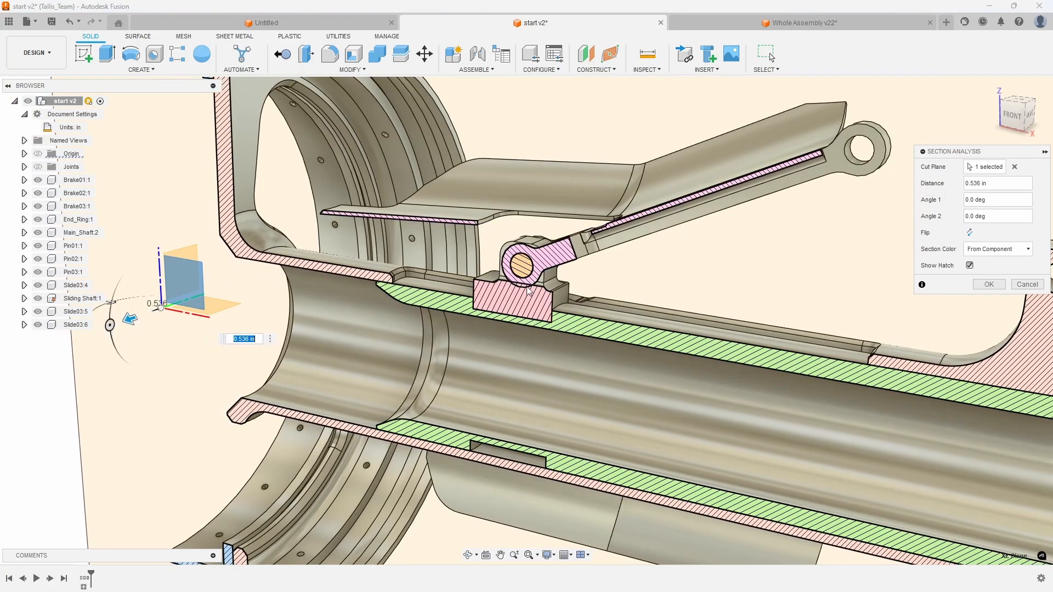
scroll(495, 280, "up", 6)
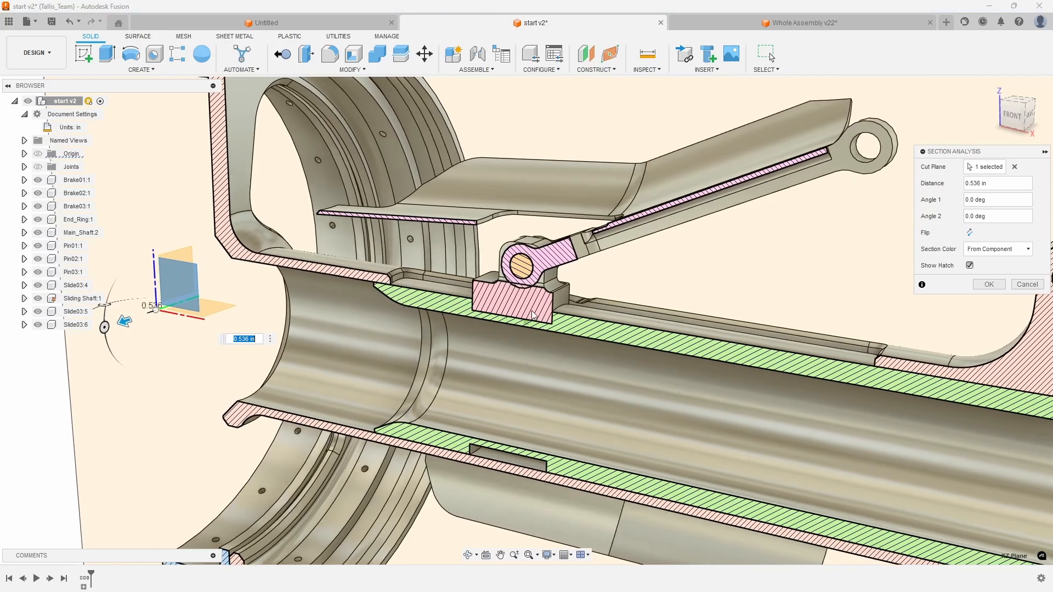
scroll(546, 344, "up", 4)
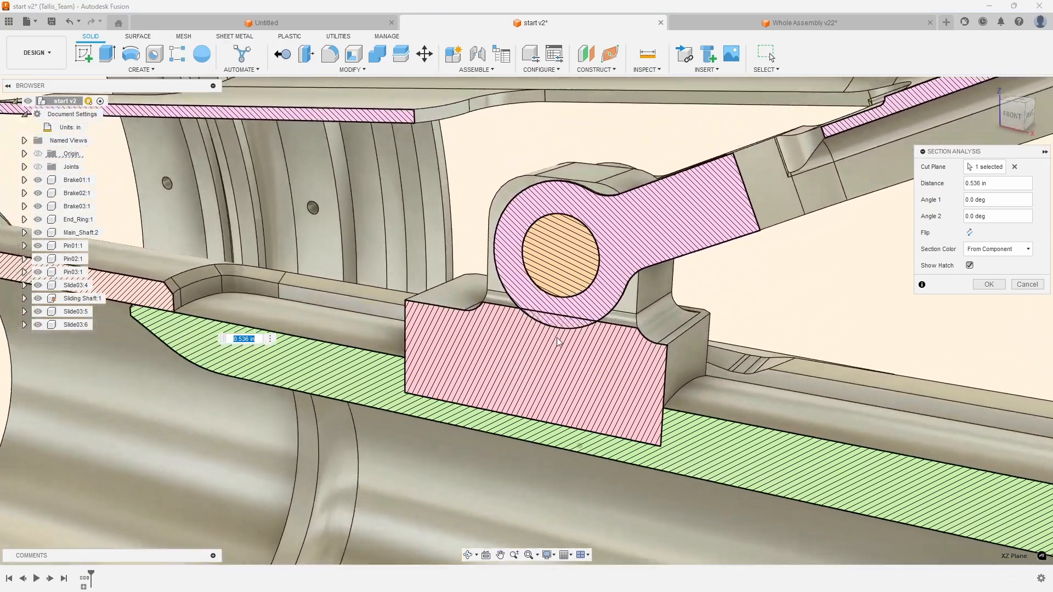
scroll(566, 309, "up", 2)
mouse_move(565, 306)
middle_mouse_down("shift")
mouse_move(545, 316)
mouse_move(568, 321)
mouse_move(549, 320)
middle_mouse_up("shift")
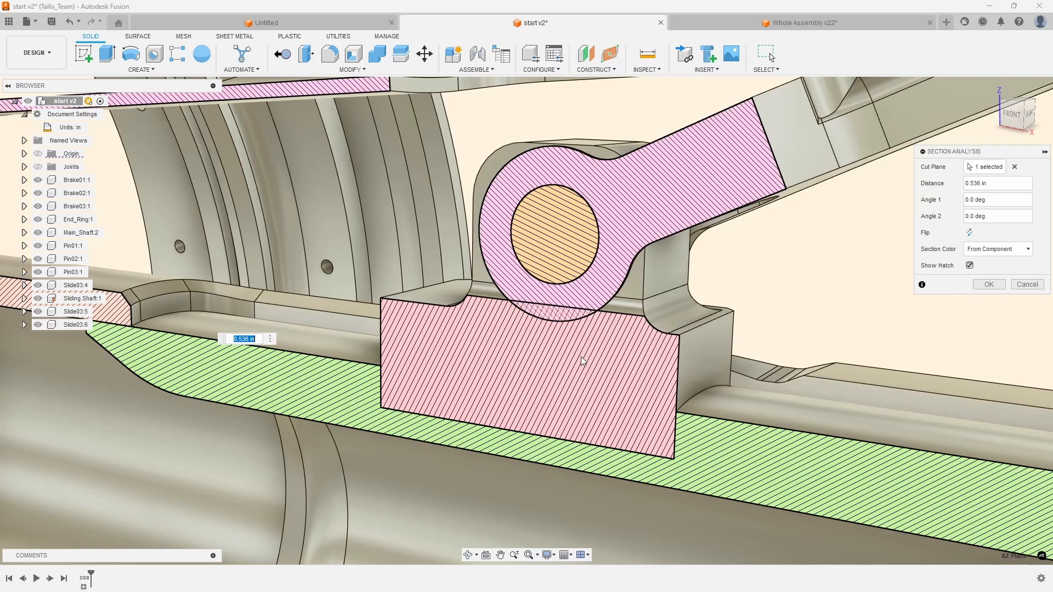
middle_click_drag(599, 364, 456, 354, "shift")
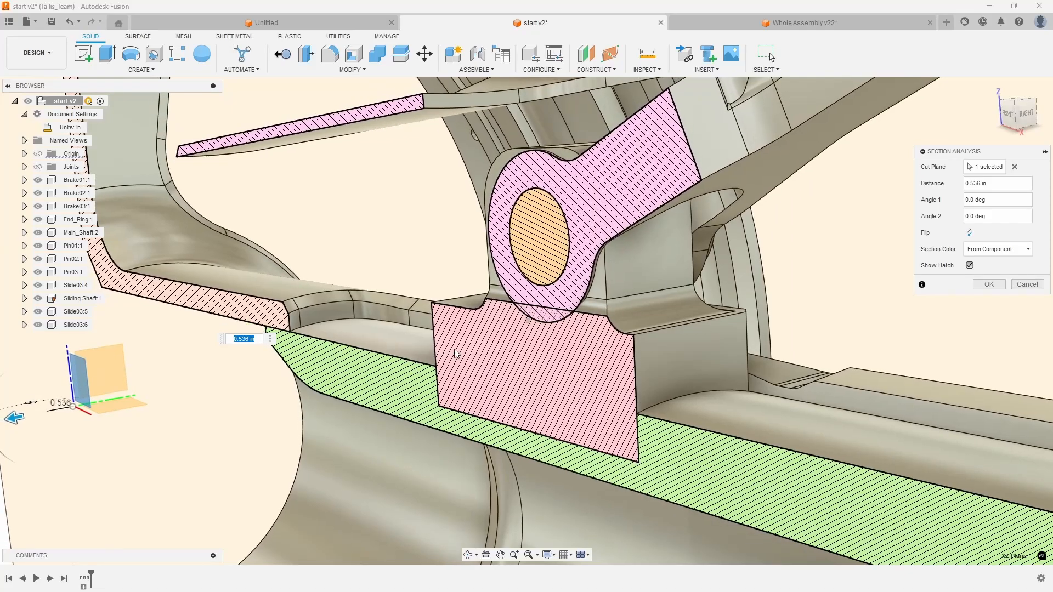
Sweep the section plane through the brake pivot, moving it to about 0.941 in, 0.585 in and 0.352 in
left_click_drag(87, 419, 67, 420)
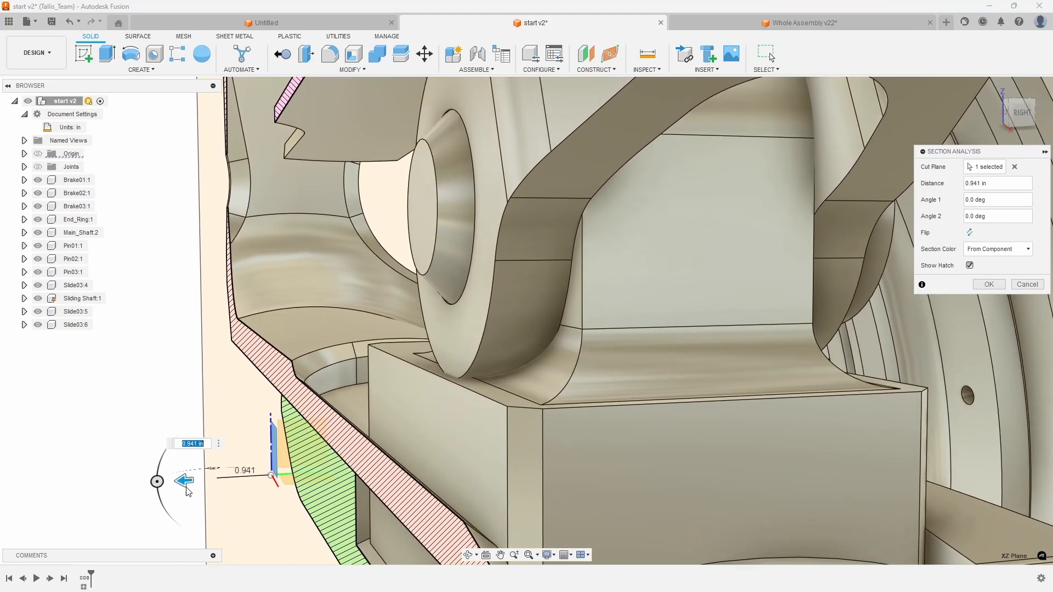
left_click_drag(184, 481, 209, 483)
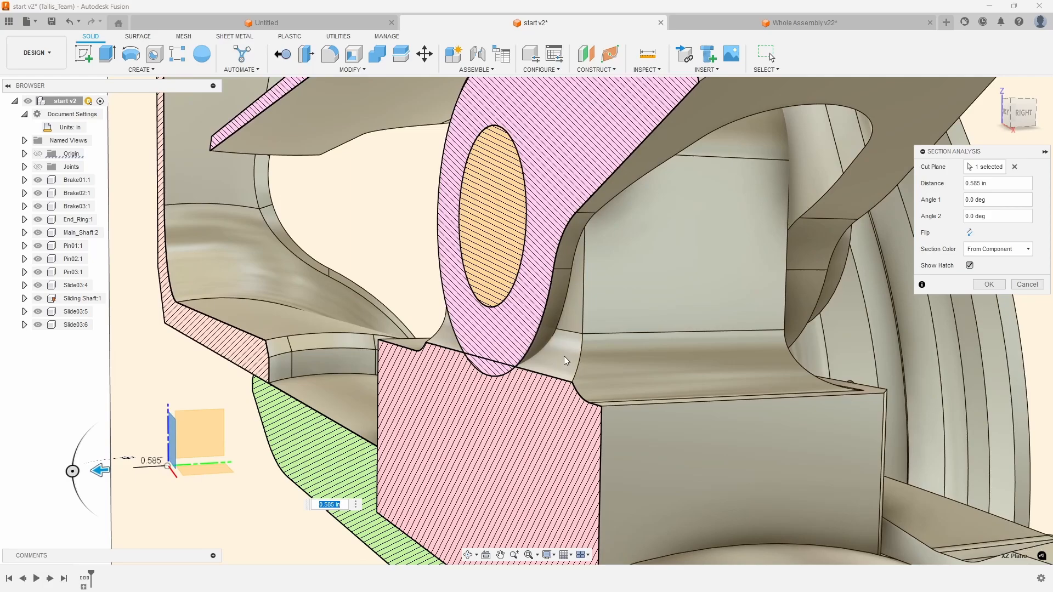
middle_click_drag(565, 359, 579, 359, "shift")
mouse_move(44, 475)
left_mouse_down()
mouse_move(20, 475)
mouse_move(53, 474)
left_mouse_up()
Shift the section plane to about 0.93 in and about -0.113 in, and cancel the section analysis
scroll(672, 268, "down", 5)
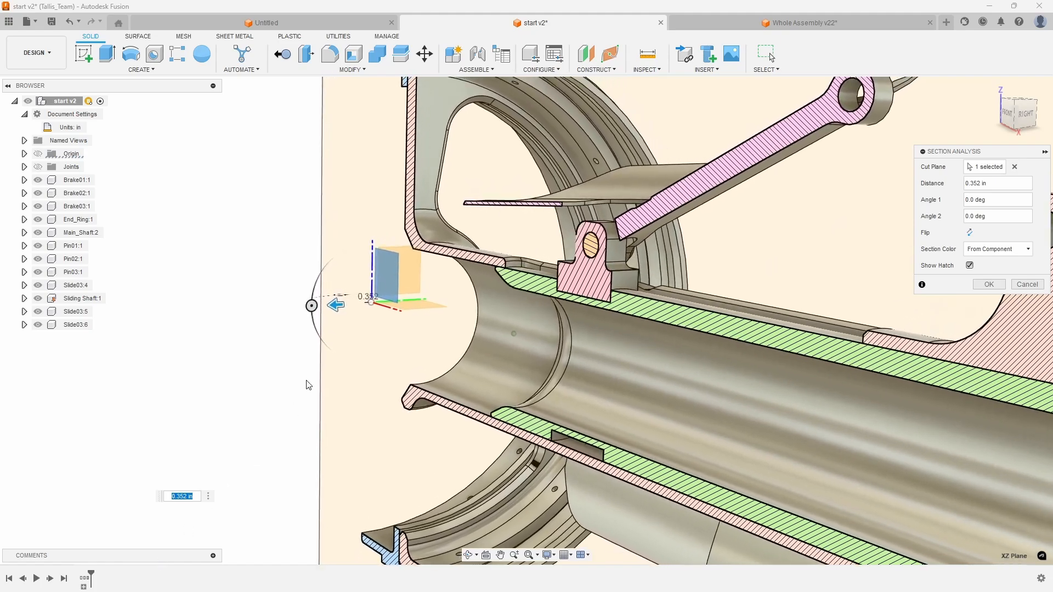
mouse_move(334, 305)
left_mouse_down()
mouse_move(303, 305)
mouse_move(329, 313)
mouse_move(337, 305)
mouse_move(322, 310)
left_mouse_up()
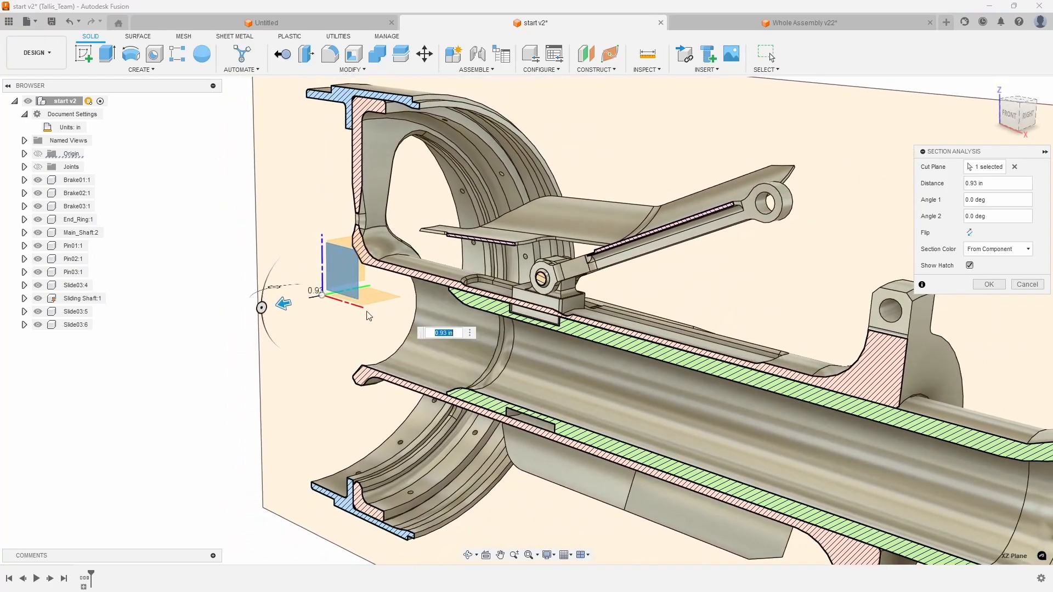
mouse_move(287, 307)
left_mouse_down()
mouse_move(305, 305)
mouse_move(277, 299)
left_mouse_up()
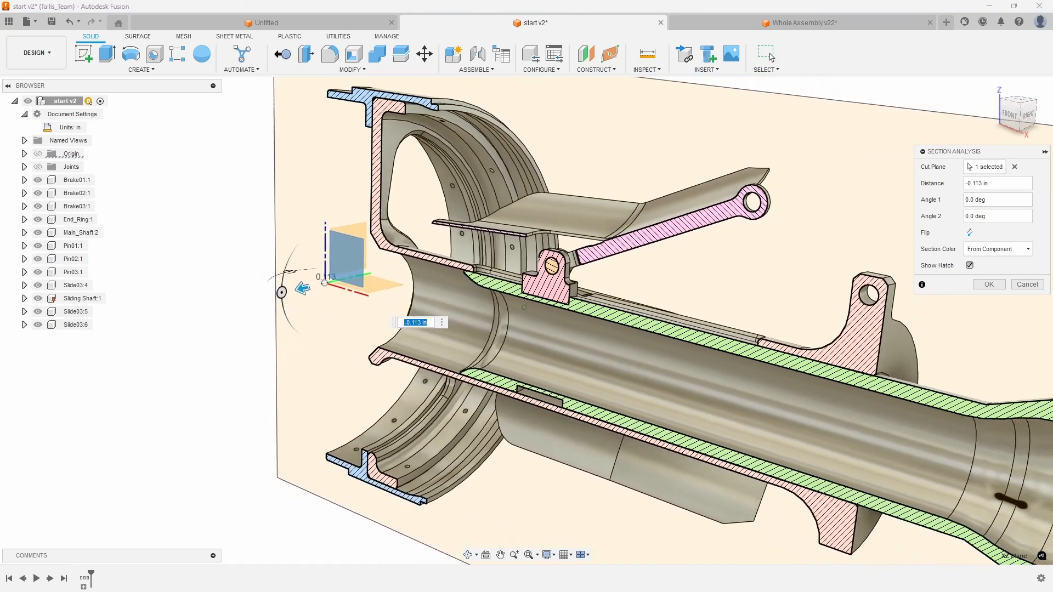
left_click(1027, 285)
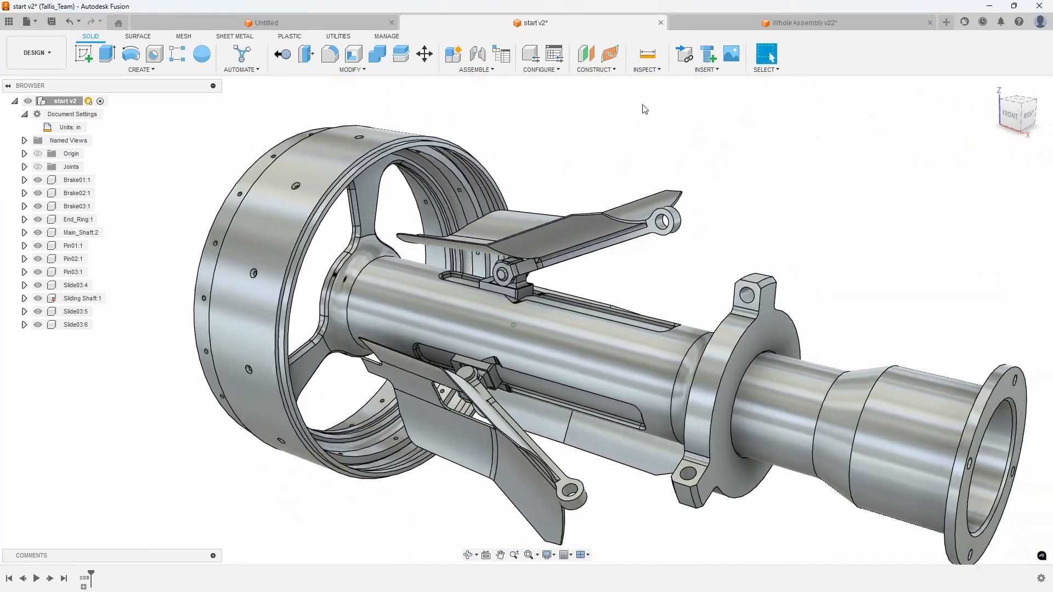
Compute an interference check on all bodies of the assembly and move the results window clear of the model
left_click(647, 69)
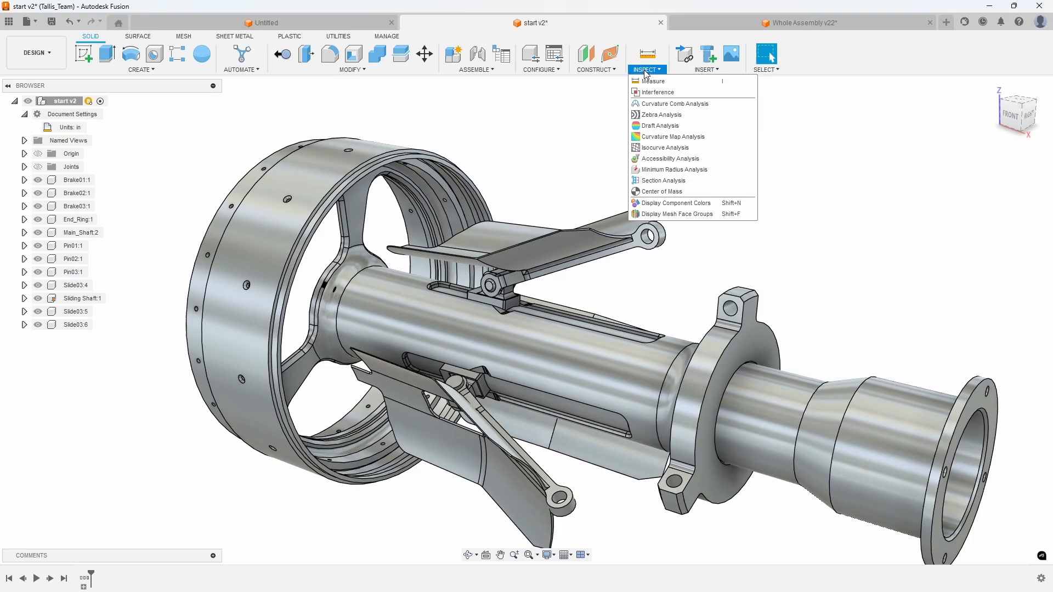
left_click(670, 96)
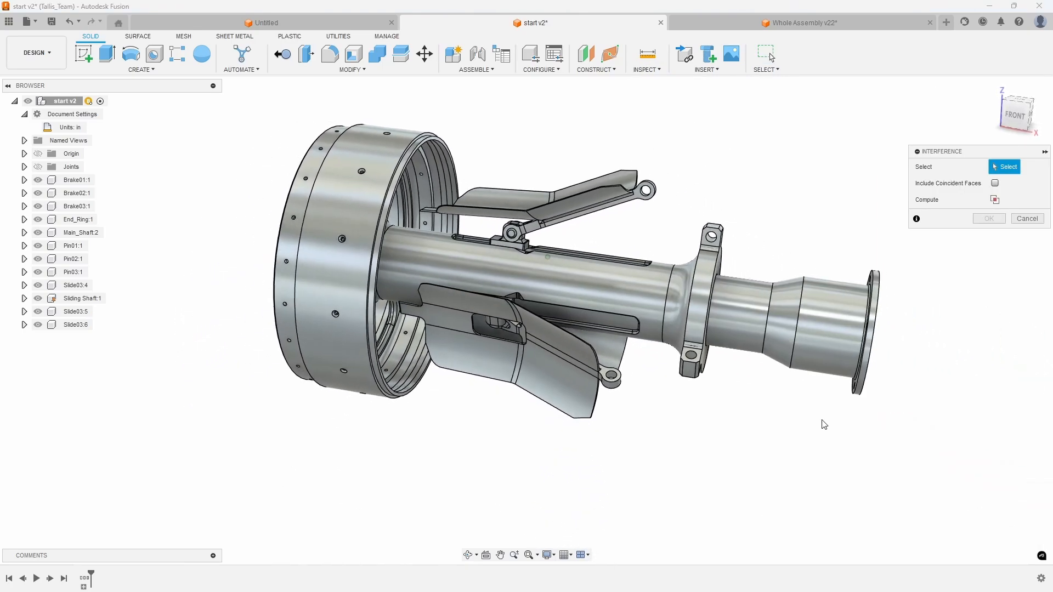
left_click_drag(872, 483, 230, 132)
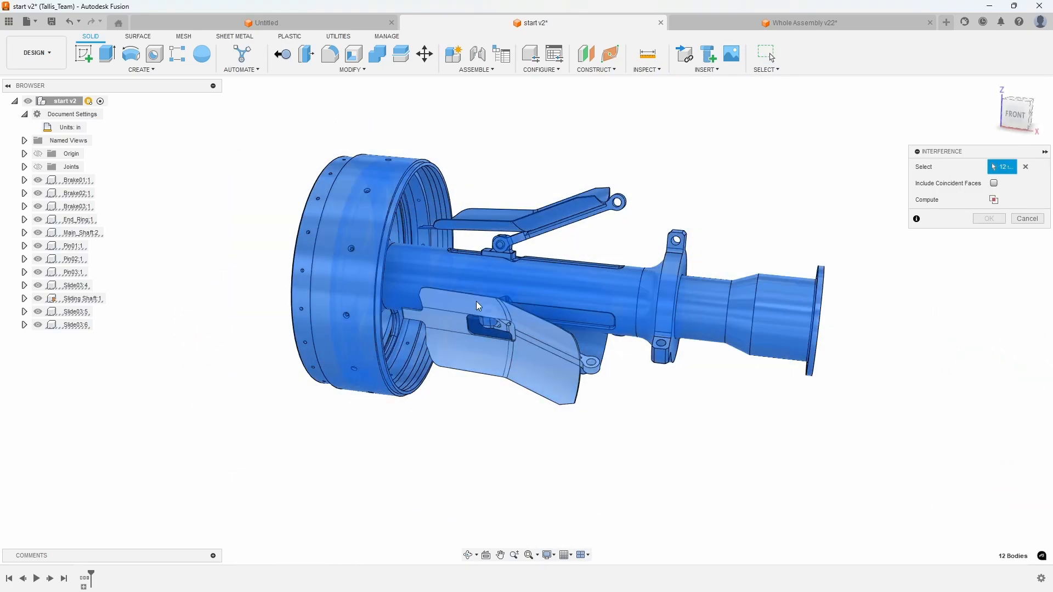
left_click(994, 201)
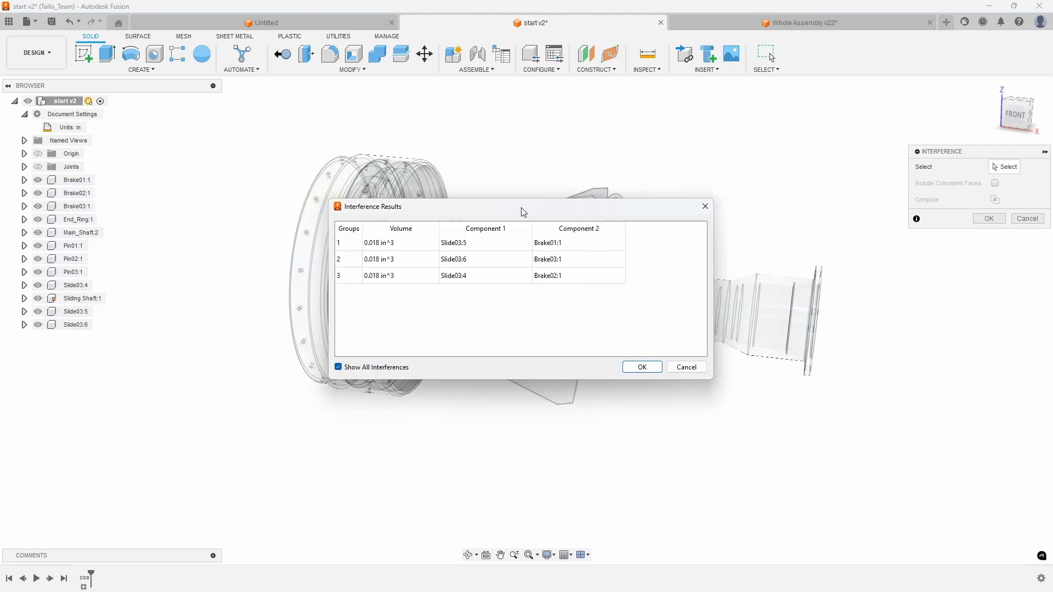
left_click_drag(522, 213, 713, 130)
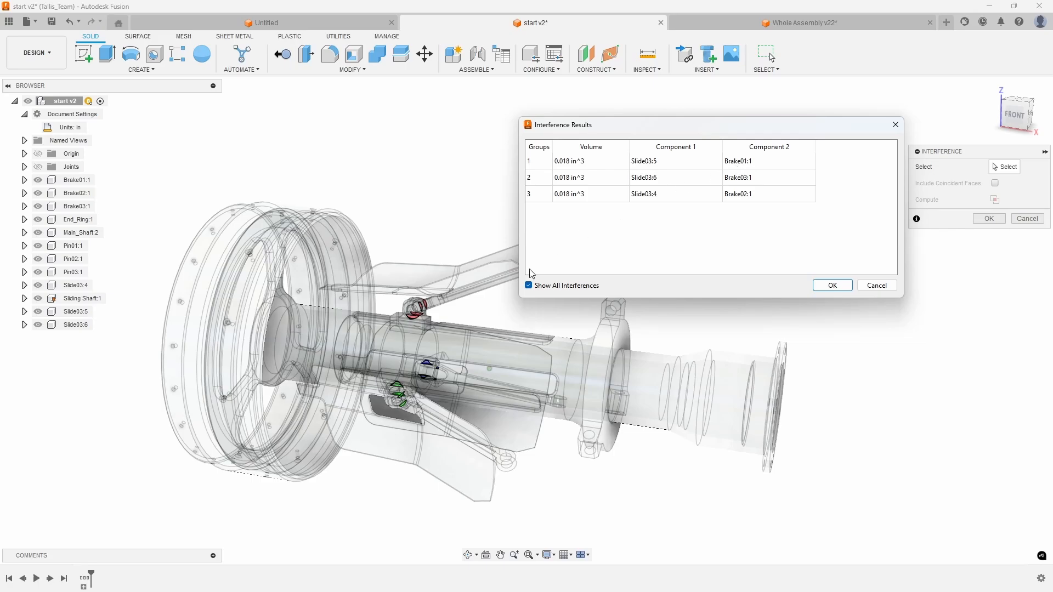
Examine the highlighted interference volumes between the slides and brakes up close, and close the results
middle_click_drag(536, 318, 515, 352, "shift")
scroll(515, 353, "up", 5)
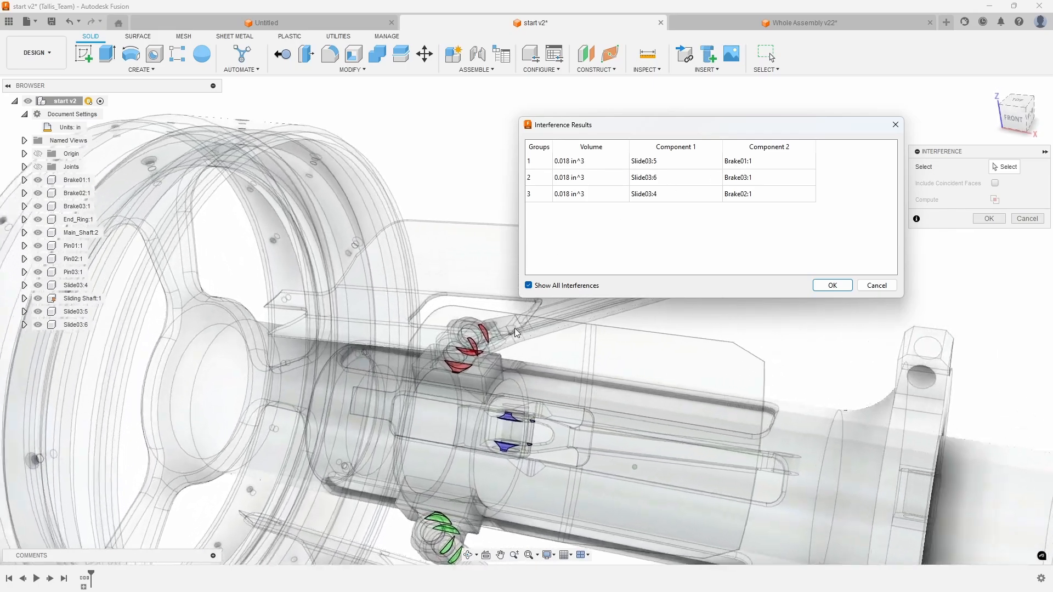
scroll(515, 332, "up", 4)
scroll(543, 418, "up", 4)
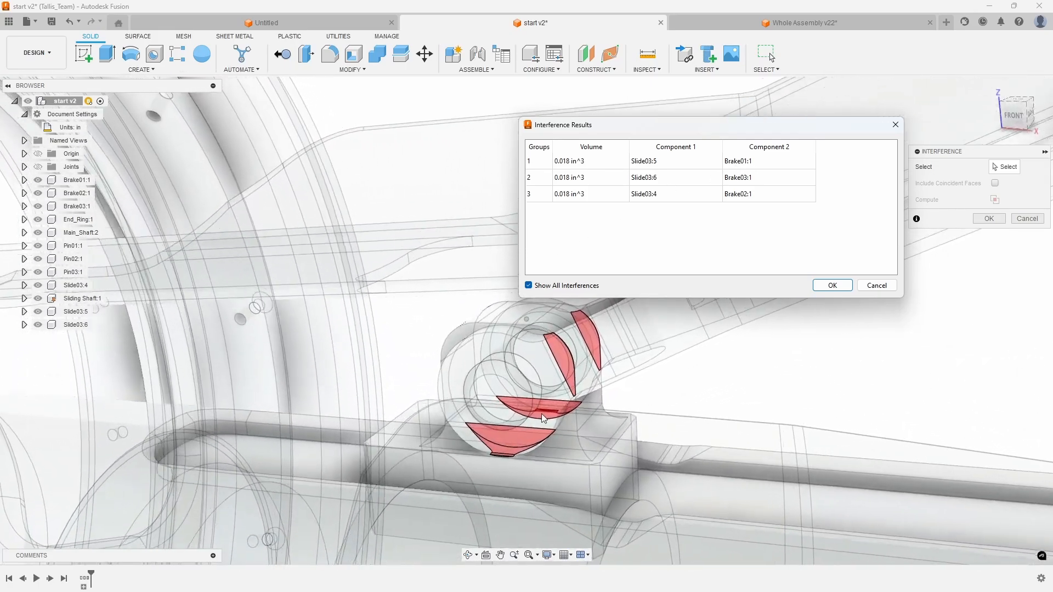
scroll(542, 418, "up", 1)
middle_click_drag(542, 419, 519, 415, "shift")
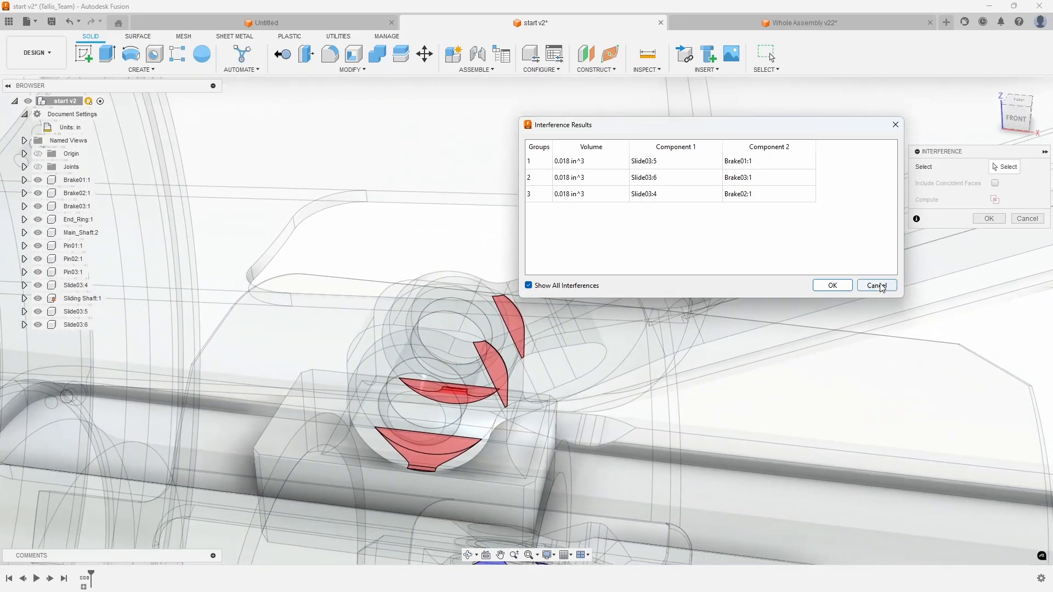
left_click(877, 286)
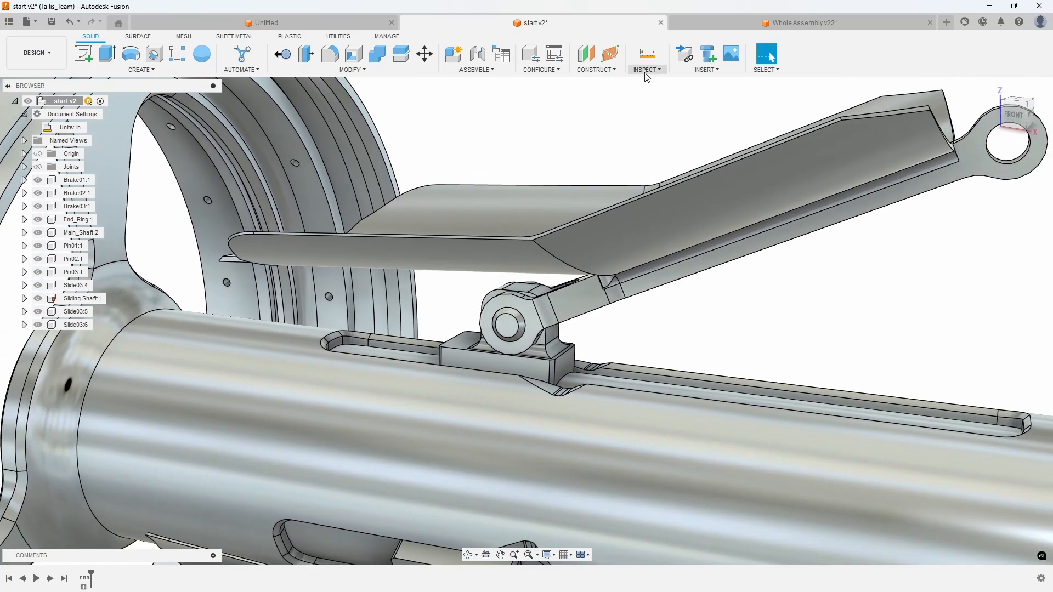
Start a section analysis on the flat face of the brake's pivot hub and move the cut plane to about -0.366 in
left_click(647, 70)
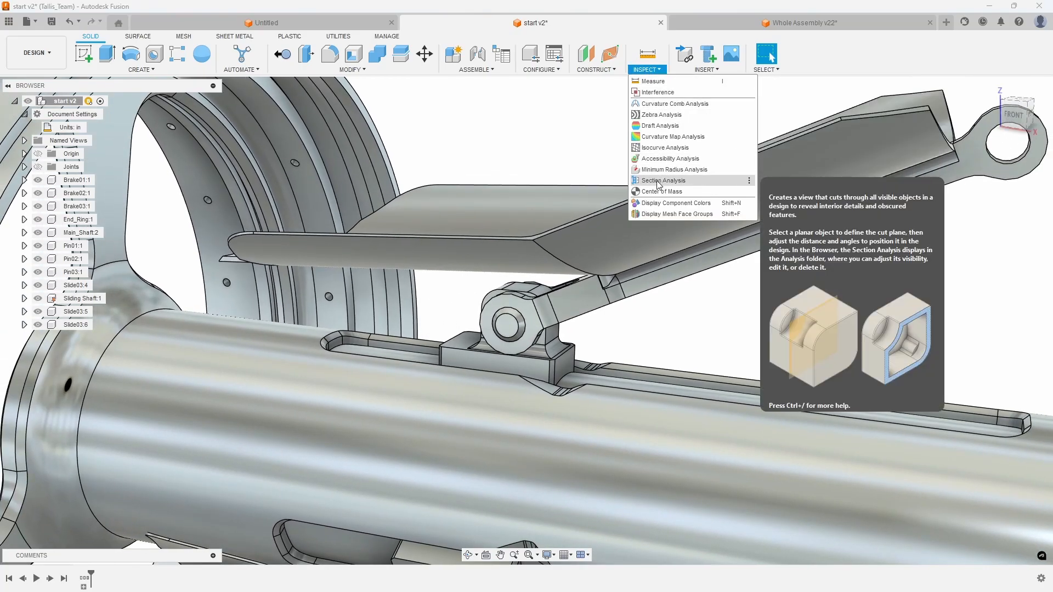
left_click(660, 180)
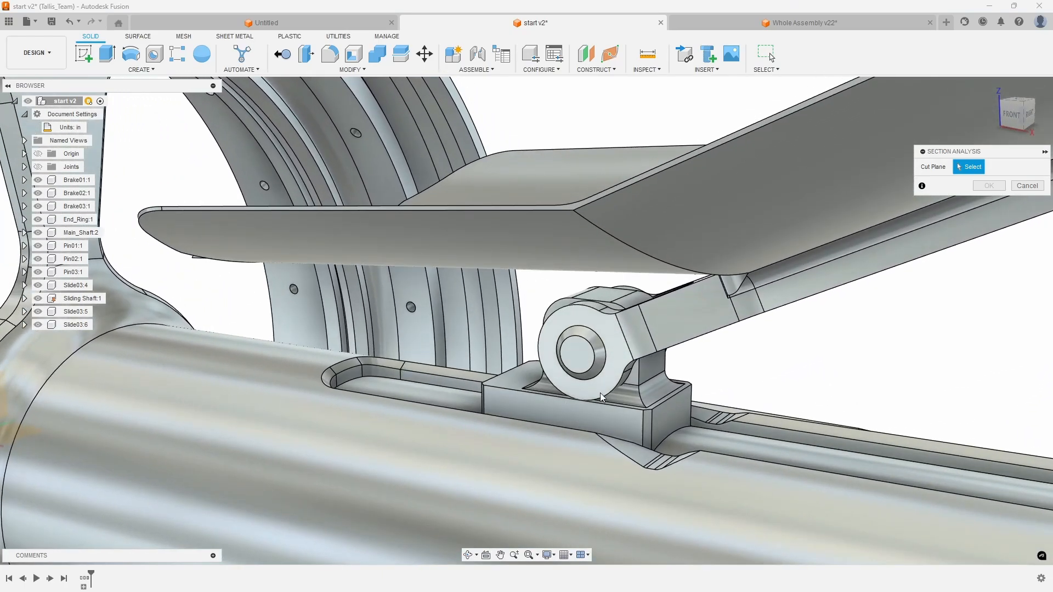
left_click(607, 328)
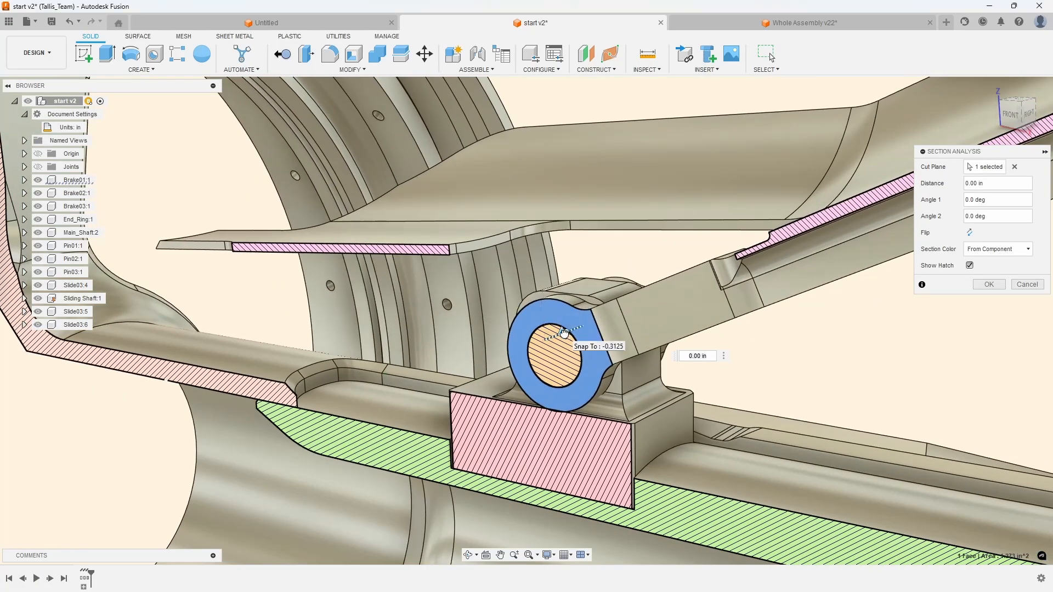
left_click_drag(564, 333, 579, 328)
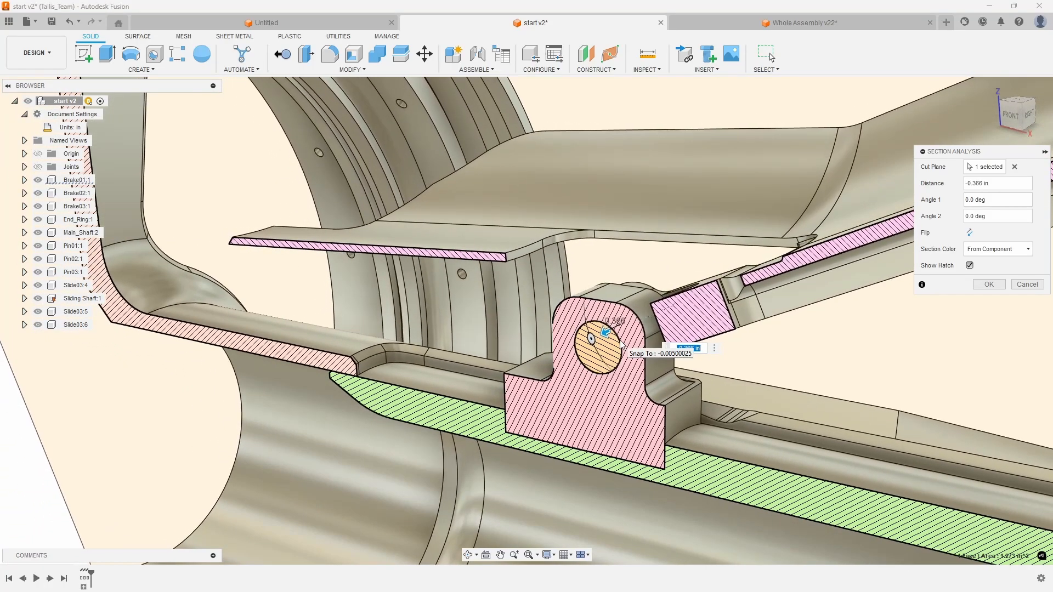
middle_click_drag(620, 340, 661, 262, "shift")
scroll(535, 313, "down", 5)
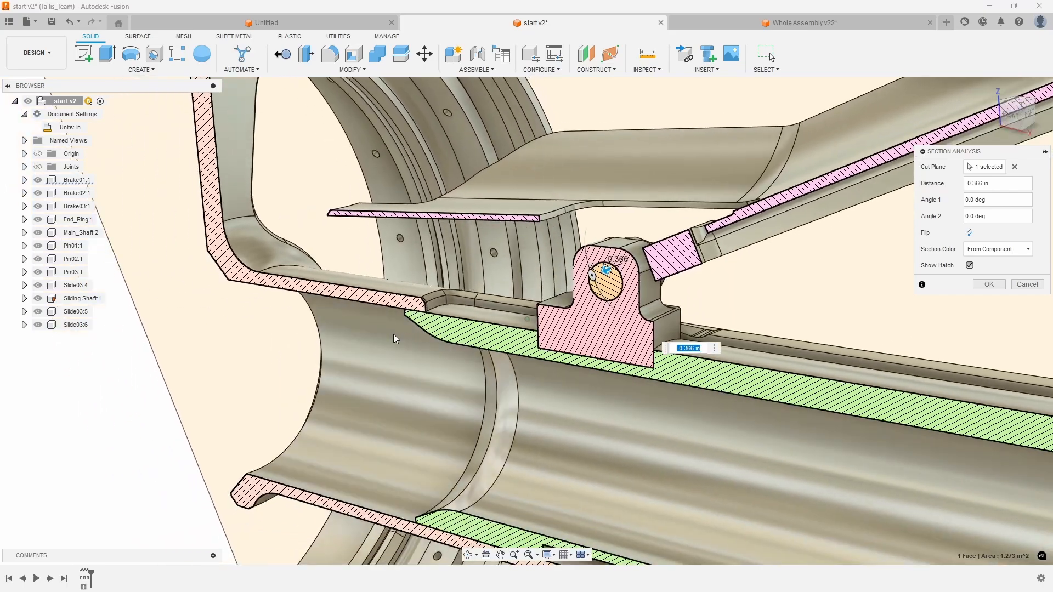
scroll(577, 296, "up", 6)
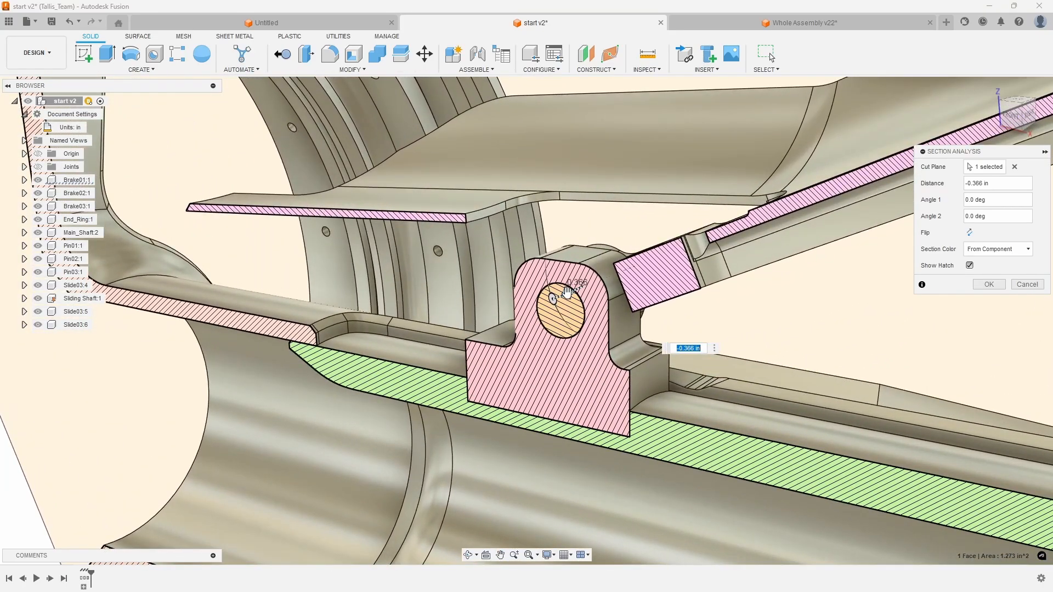
Move the section plane to about -0.252 in and examine where the brake hub overlaps the slide
mouse_move(568, 292)
left_mouse_down()
mouse_move(588, 291)
mouse_move(563, 296)
left_mouse_up()
scroll(548, 357, "up", 4)
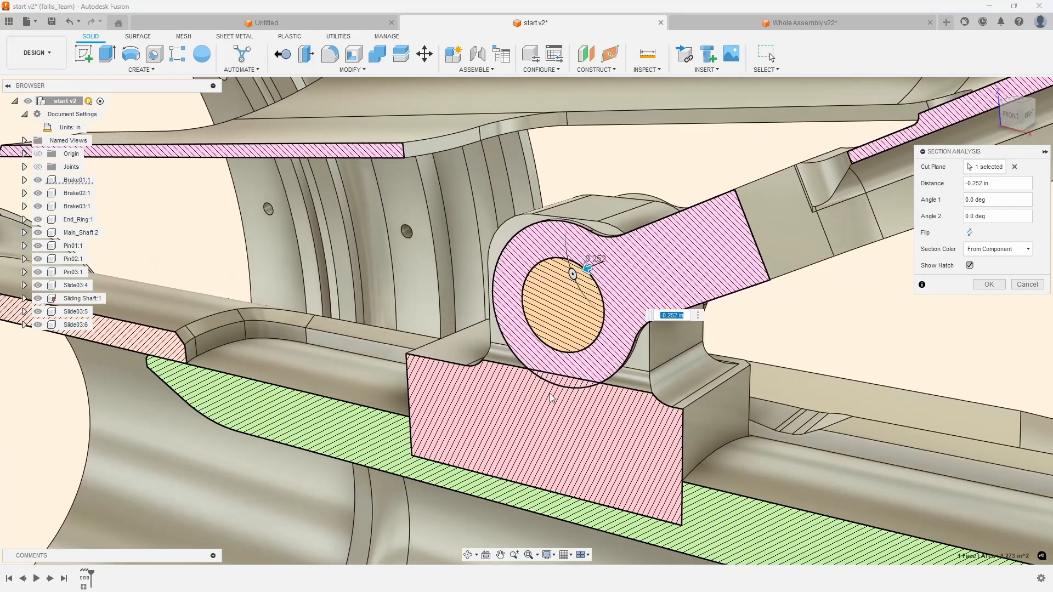
middle_click_drag(554, 390, 574, 384, "shift")
middle_click_drag(857, 229, 934, 175, "shift")
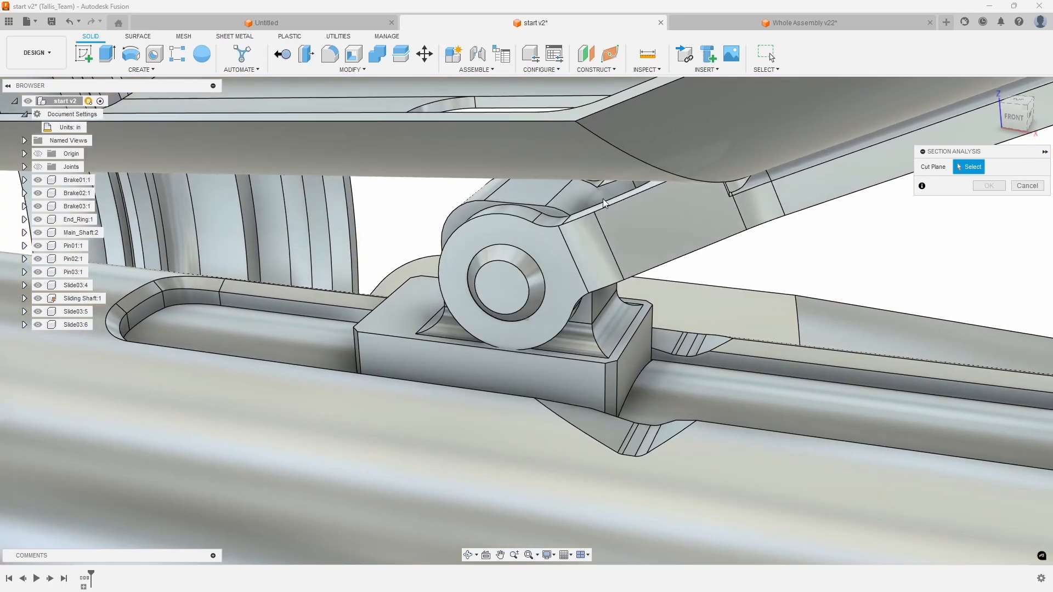
Base a new section analysis on the flat top face of the slide's pivot lug and offset the plane to about -0.088 in
left_click(538, 195)
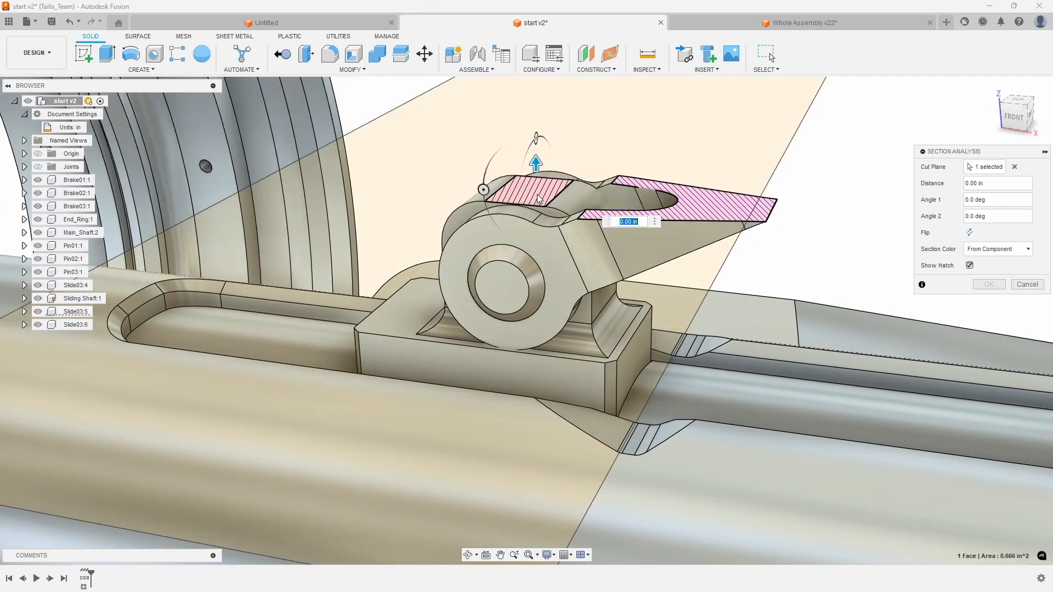
mouse_move(536, 163)
left_mouse_down()
mouse_move(541, 248)
mouse_move(555, 158)
mouse_move(559, 244)
mouse_move(561, 175)
left_mouse_up()
mouse_move(560, 175)
middle_mouse_down("shift")
mouse_move(526, 213)
mouse_move(536, 195)
middle_mouse_up("shift")
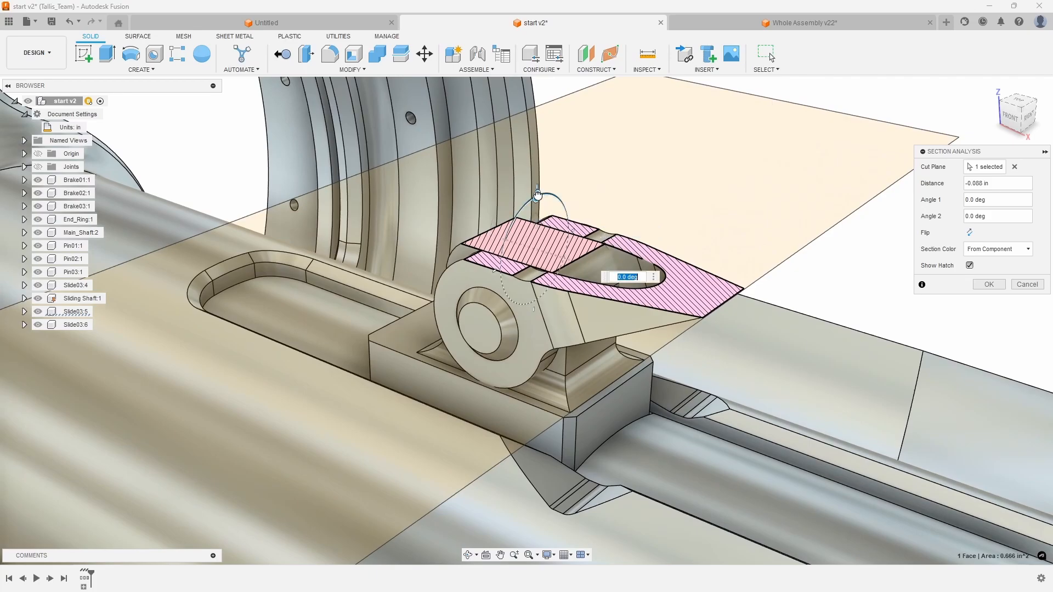
mouse_move(538, 194)
left_mouse_down()
mouse_move(497, 269)
mouse_move(538, 194)
left_mouse_up()
mouse_move(554, 213)
middle_mouse_down("shift")
mouse_move(549, 202)
mouse_move(544, 222)
mouse_move(538, 214)
middle_mouse_up("shift")
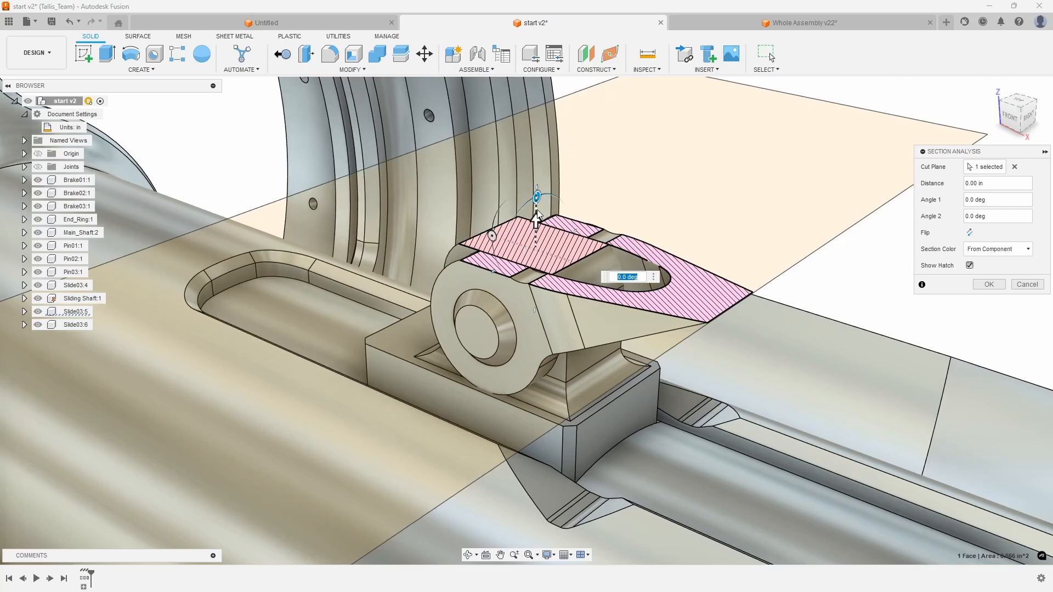
Rotate the section plane to an Angle 1 of -90 deg so it cuts crosswise through the pivot pin
left_click_drag(536, 195, 493, 271)
middle_click_drag(493, 272, 501, 251, "shift")
left_click_drag(500, 250, 503, 291)
middle_click_drag(507, 292, 462, 273, "shift")
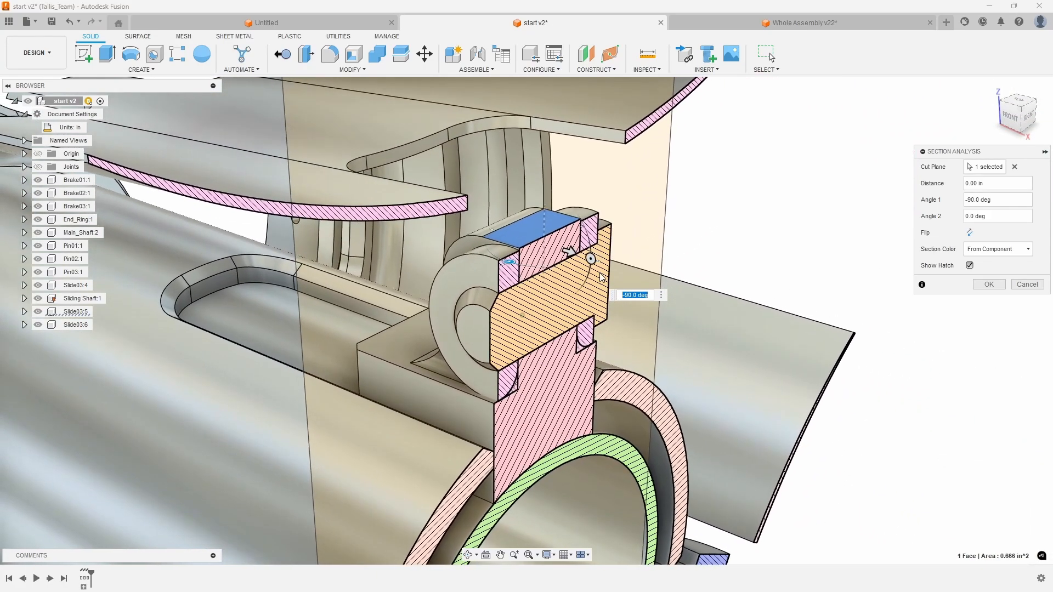
Move the rotated section plane to 0.01 in and examine the cut through the pin, brake and slide up close
mouse_move(571, 252)
left_mouse_down()
mouse_move(581, 255)
mouse_move(571, 251)
left_mouse_up()
middle_click_drag(529, 333, 503, 328, "shift")
scroll(509, 380, "up", 2)
scroll(508, 379, "up", 2)
middle_click_drag(508, 380, 456, 359, "shift")
scroll(463, 376, "up", 1)
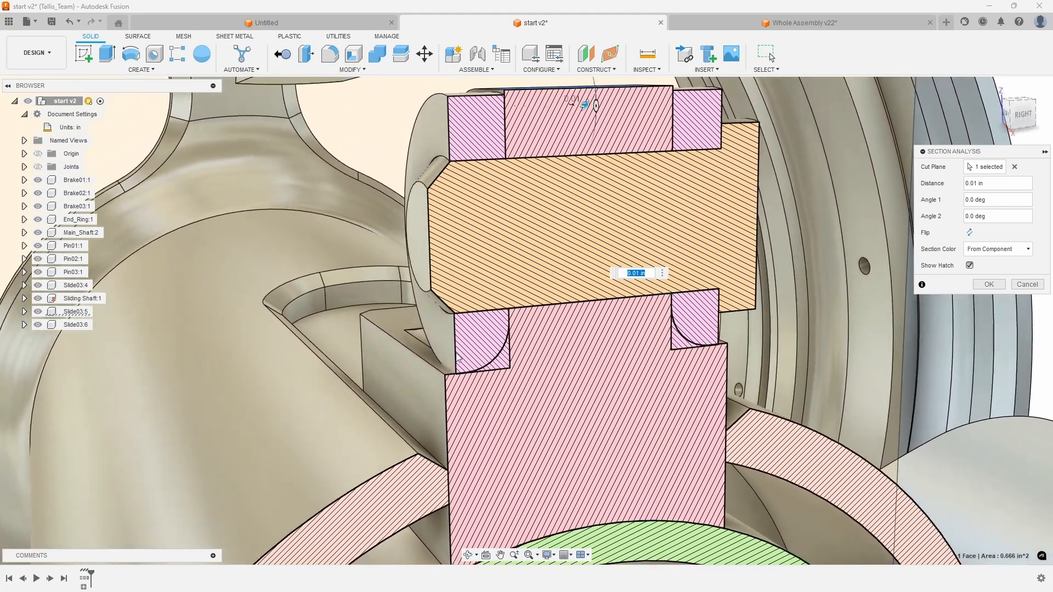
middle_click_drag(462, 142, 528, 166, "shift")
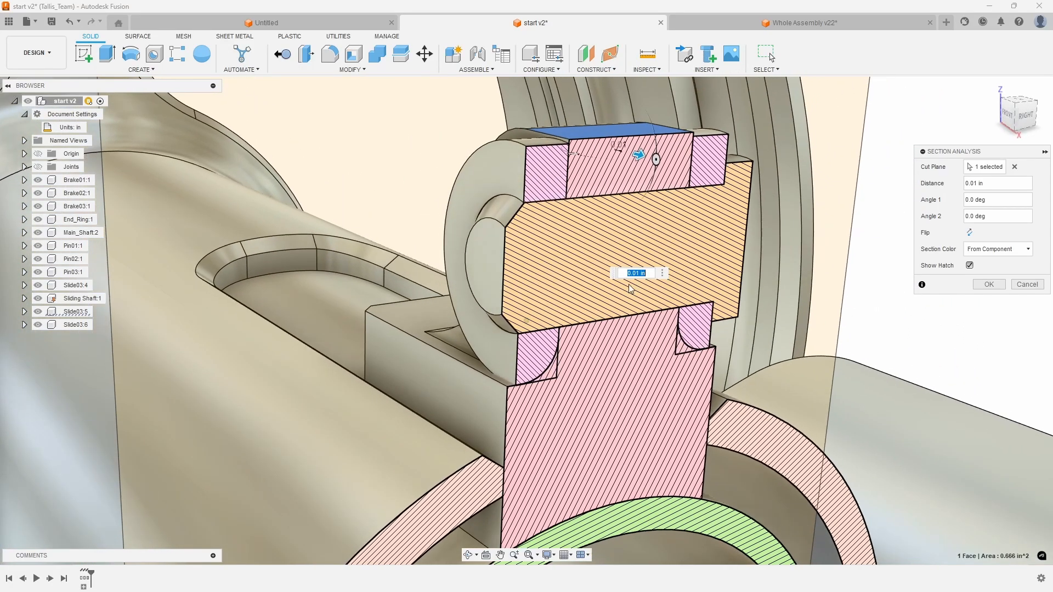
middle_click_drag(634, 151, 635, 186, "shift")
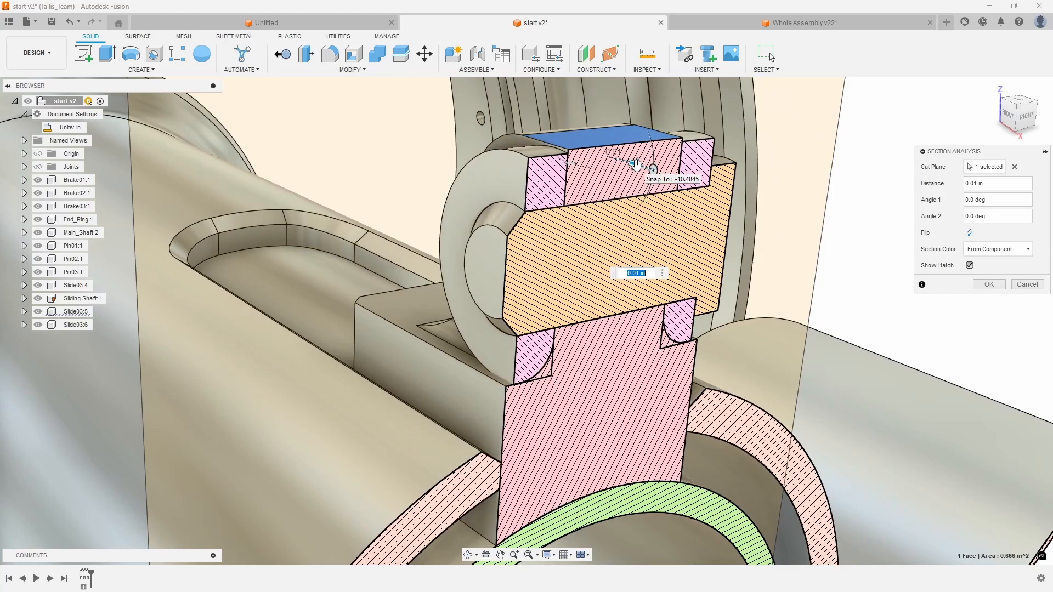
Shift the crosswise section plane to about 0.219 in and back to about -0.14 in
left_click_drag(636, 164, 656, 186)
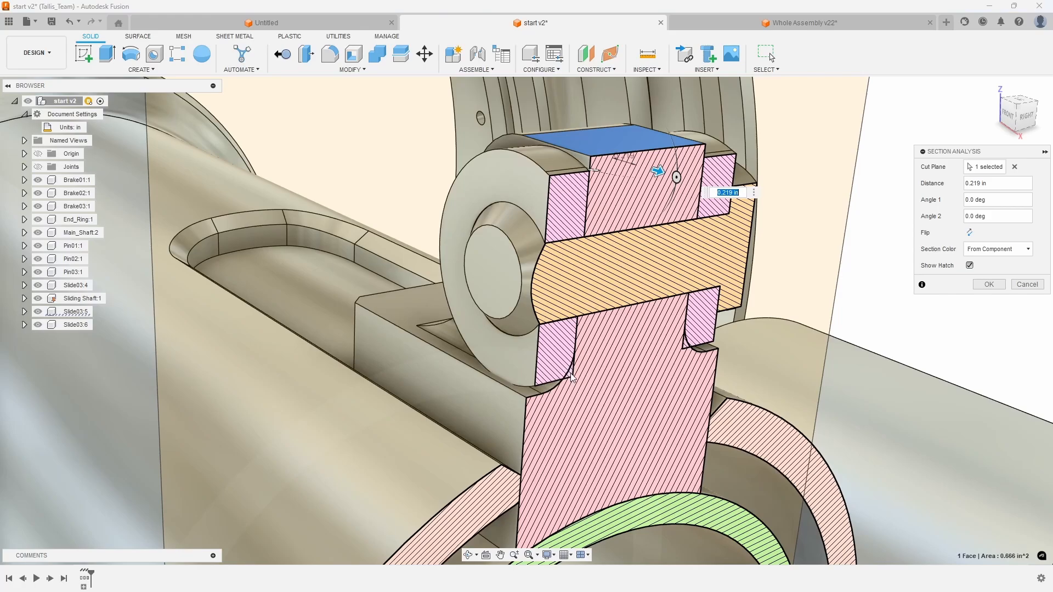
left_click_drag(659, 182, 616, 155)
scroll(599, 146, "up", 3)
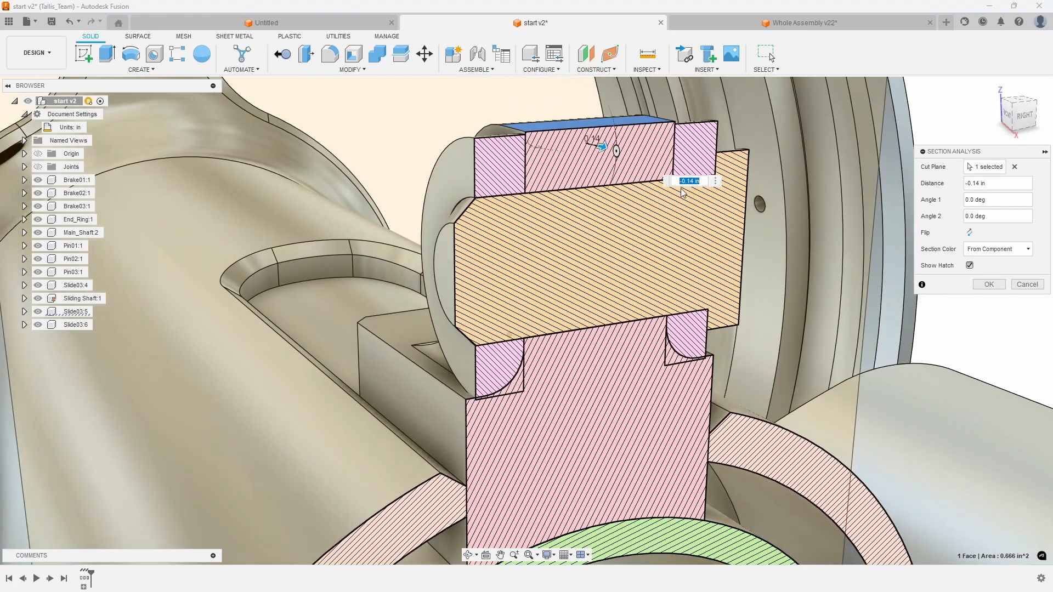
Examine the brake arms against the slide's fillets in the cut and accept the section analysis
middle_click_drag(484, 188, 746, 223, "shift")
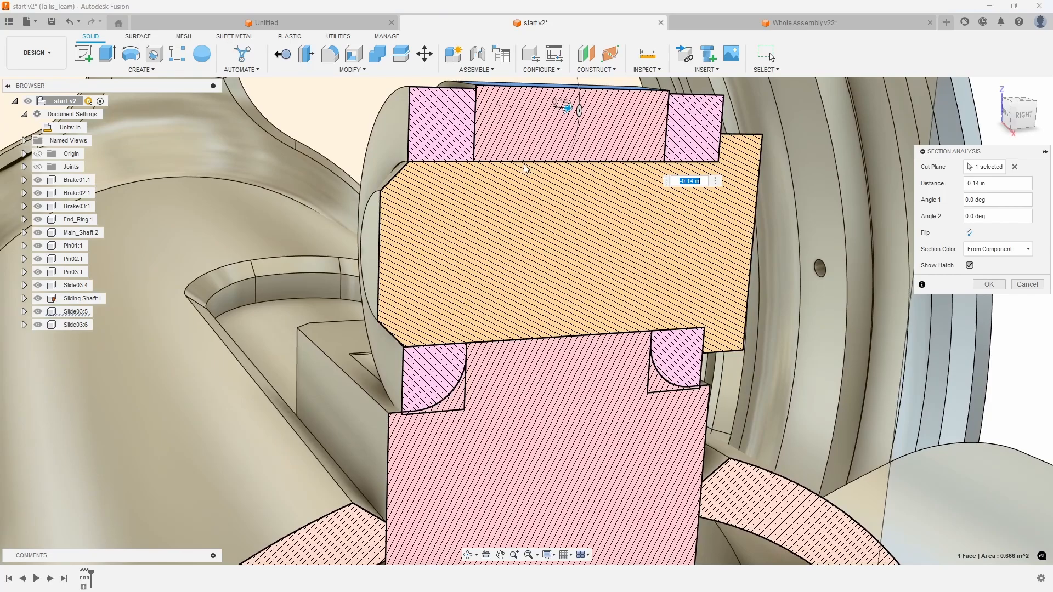
middle_click_drag(495, 172, 476, 99, "shift")
scroll(477, 388, "up", 3)
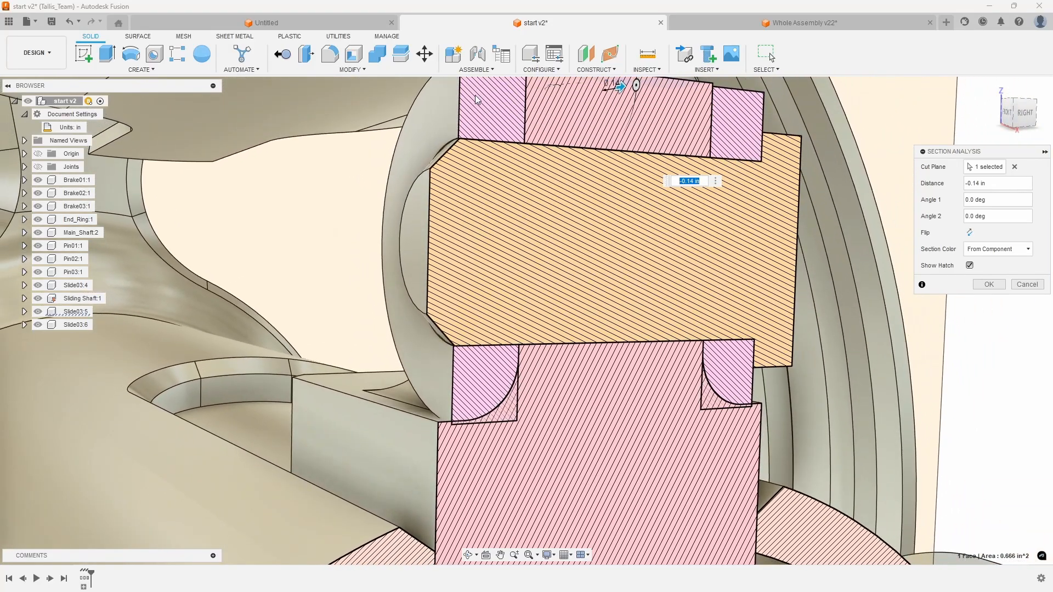
middle_click_drag(459, 437, 411, 396, "shift")
middle_click_drag(429, 444, 679, 328, "shift")
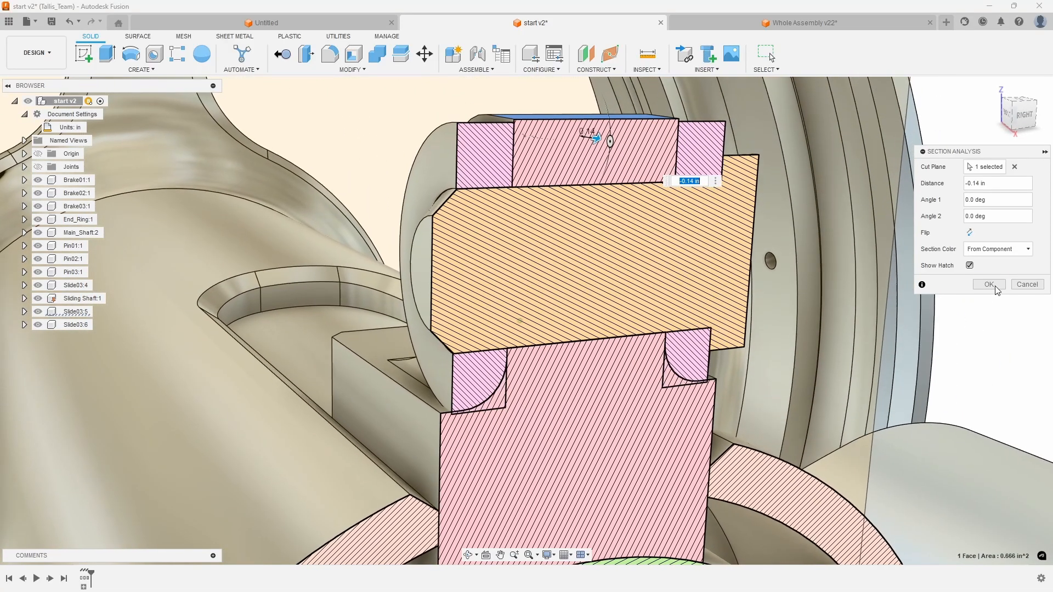
left_click(988, 286)
middle_click_drag(448, 297, 520, 284, "shift")
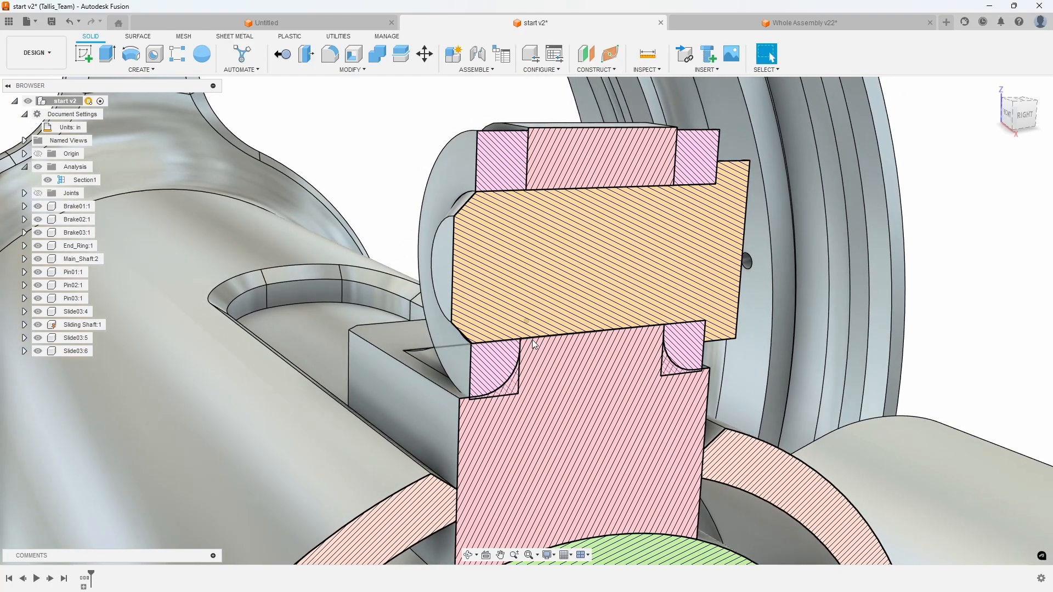
middle_click_drag(535, 344, 586, 427, "shift")
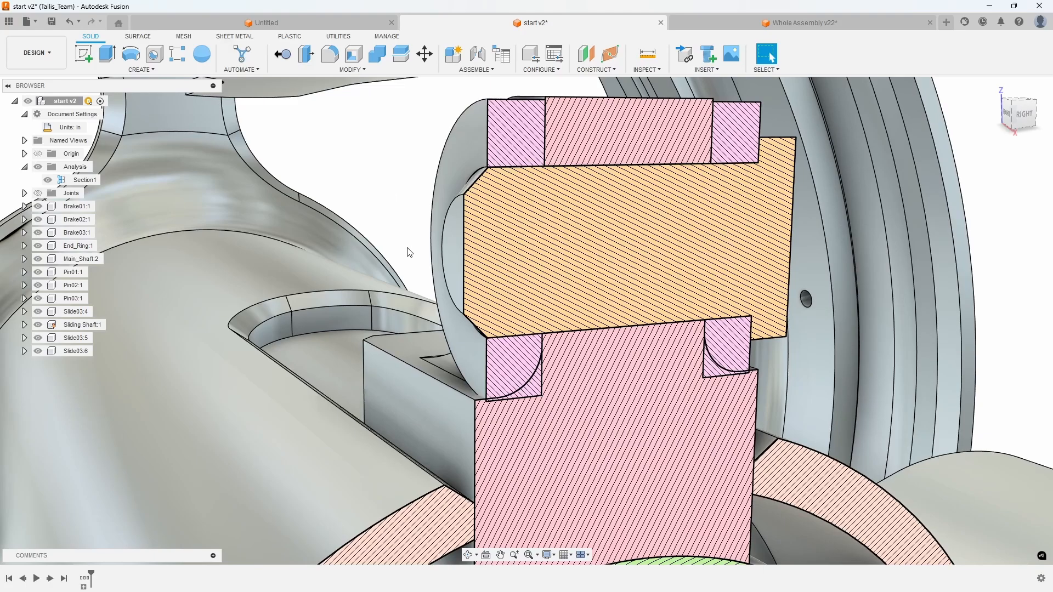
Try to offset the top face of the slide's base with Press Pull, at about 0.075 in, -0.026 in and -0.022 in
right_click(404, 344)
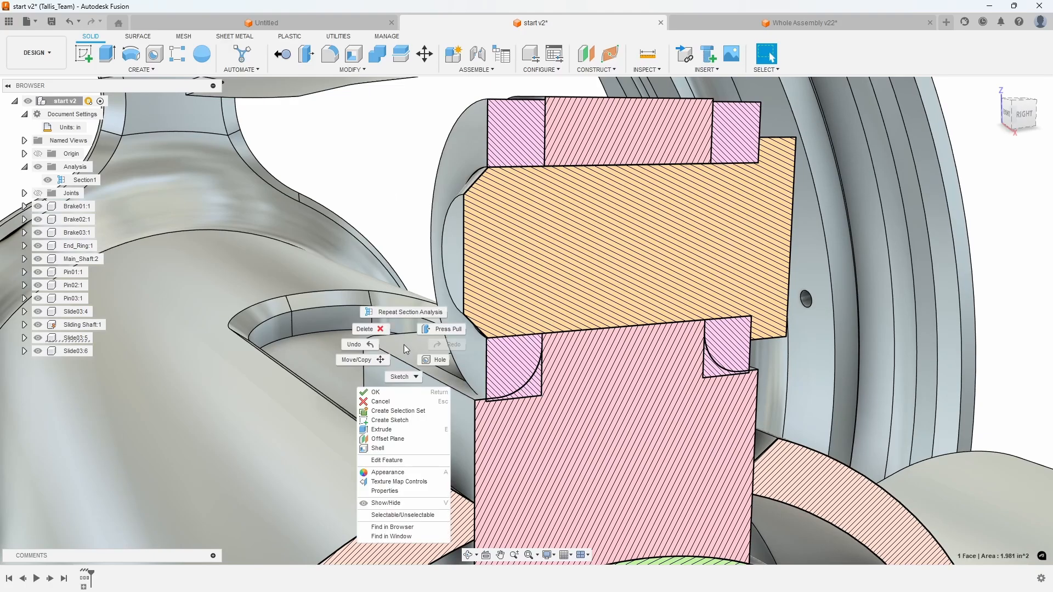
left_click(435, 331)
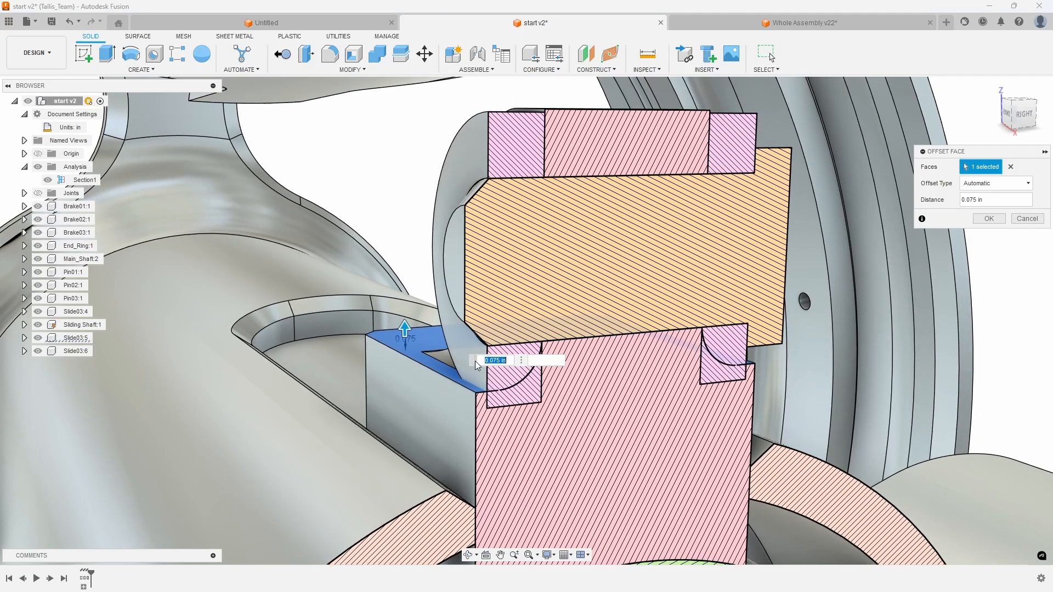
left_click_drag(472, 361, 418, 261)
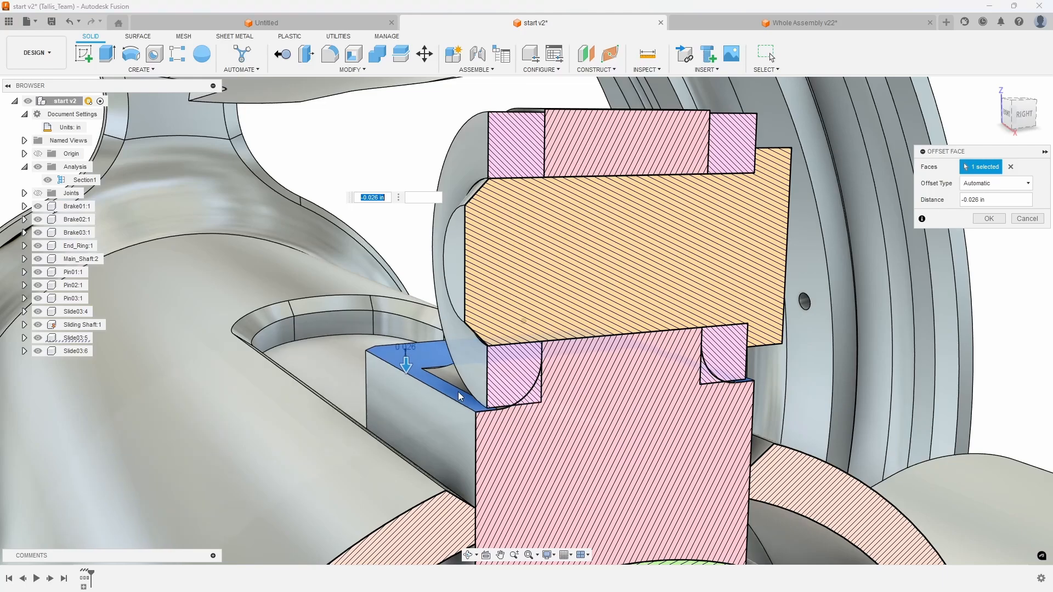
scroll(459, 392, "up", 5)
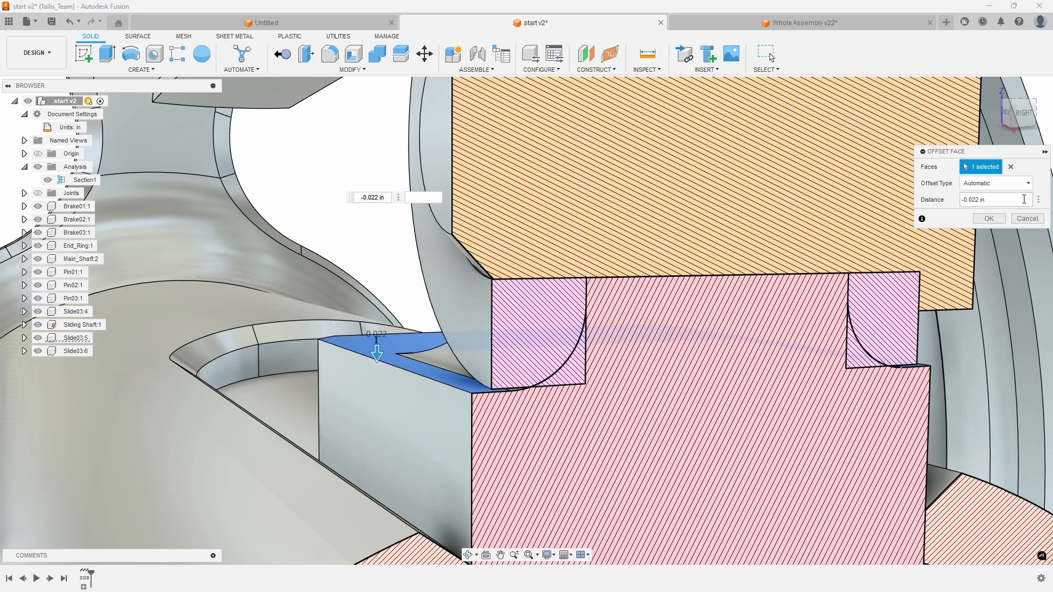
left_click(1004, 219)
Delete the rounded fillet face on each side of the slide's pivot lug
middle_click_drag(746, 370, 446, 367, "shift")
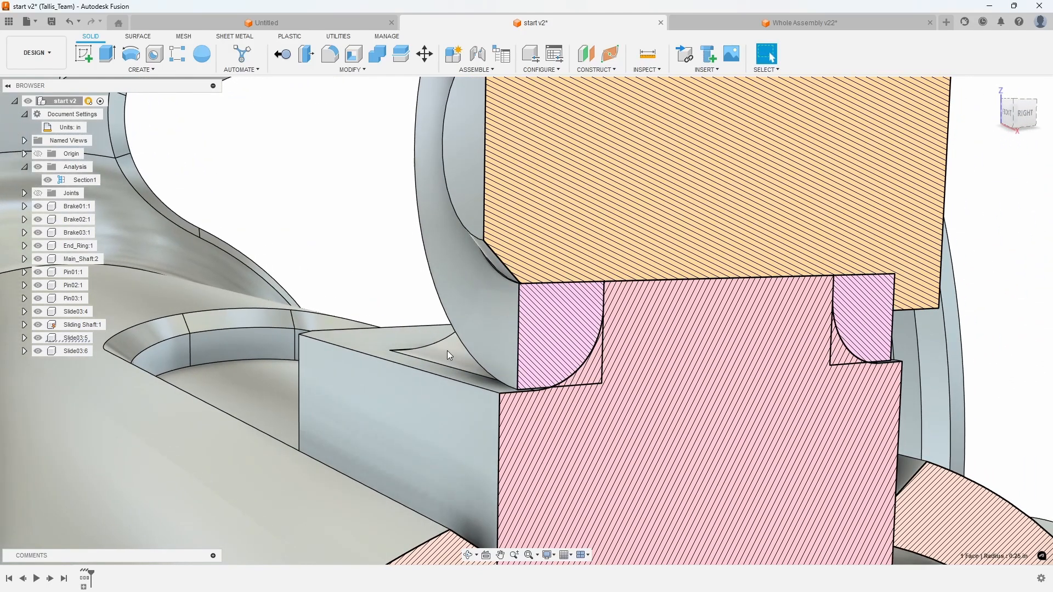
key("Delete")
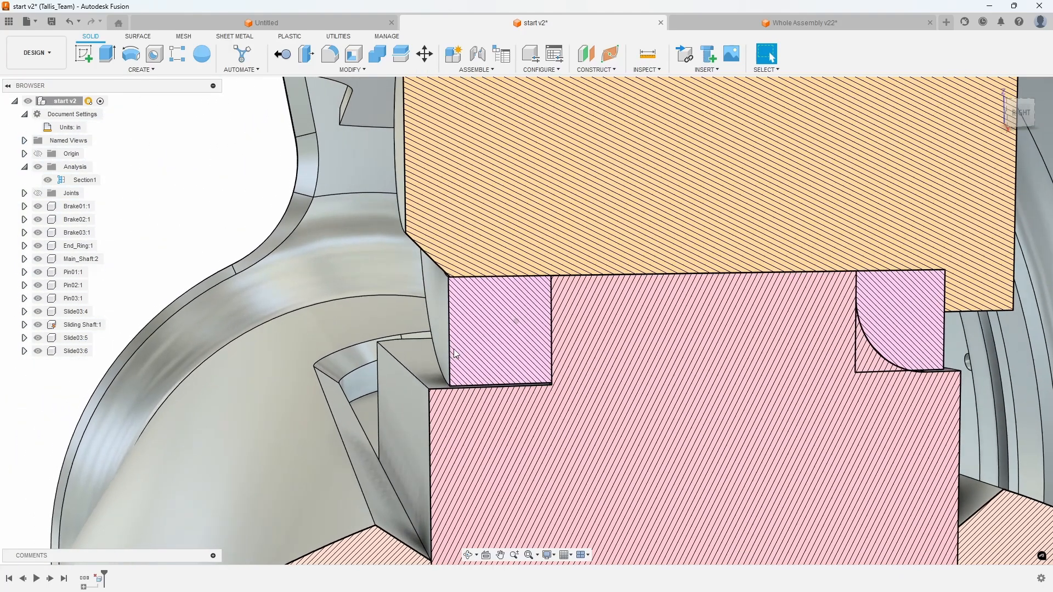
middle_click_drag(454, 354, 798, 374, "shift")
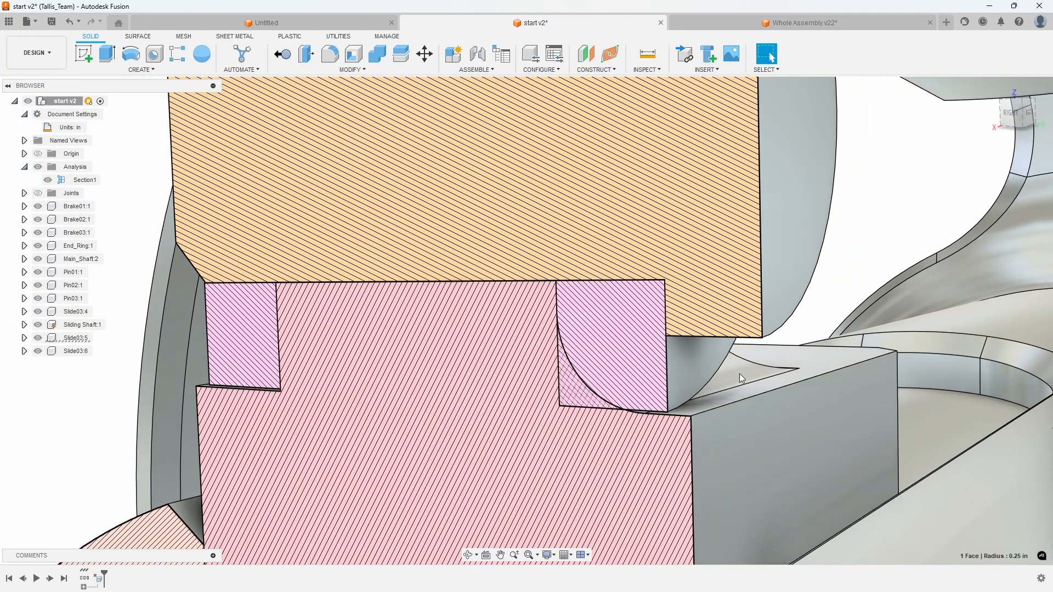
middle_click_drag(739, 373, 492, 377, "shift")
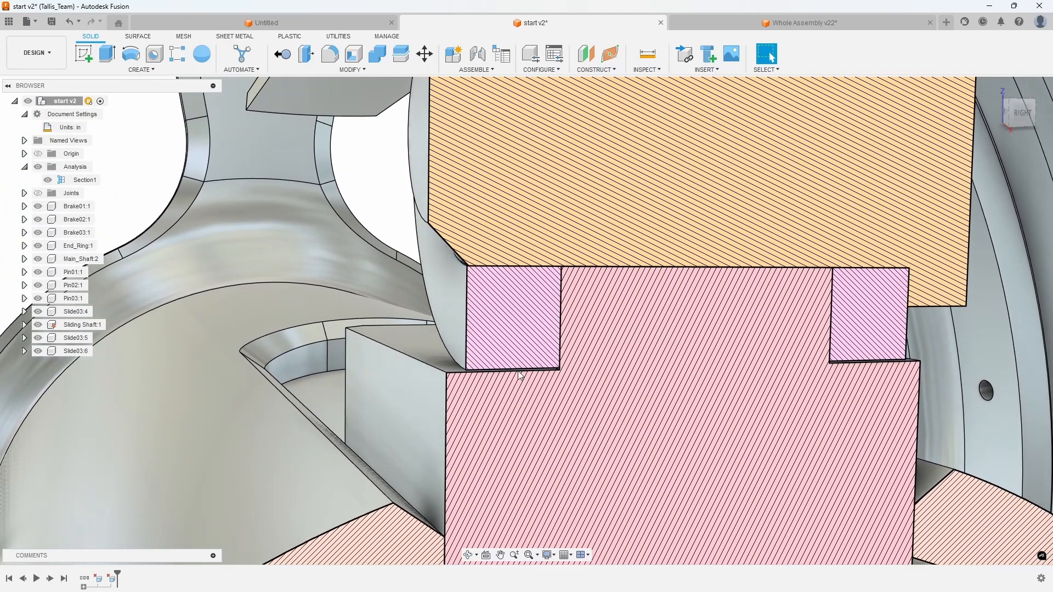
Examine the modified slide from both ends, and switch the Section1 analysis off and back on
mouse_move(581, 360)
middle_mouse_down("shift")
mouse_move(551, 357)
mouse_move(528, 328)
mouse_move(557, 317)
mouse_move(504, 300)
mouse_move(439, 288)
mouse_move(404, 321)
middle_mouse_up("shift")
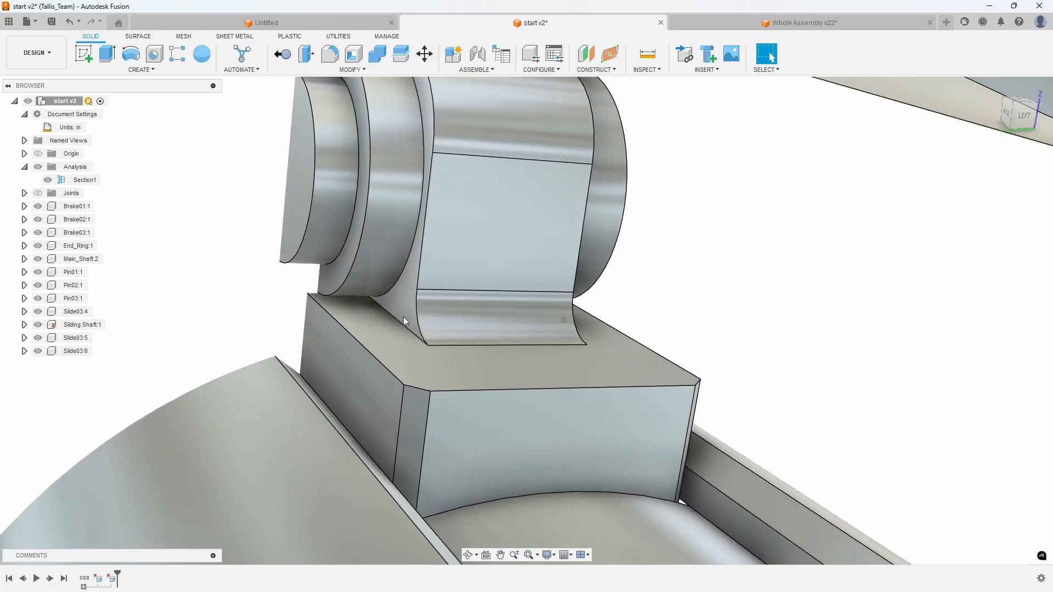
mouse_move(504, 308)
middle_mouse_down("shift")
mouse_move(697, 313)
mouse_move(702, 321)
mouse_move(694, 333)
mouse_move(541, 307)
mouse_move(327, 151)
middle_mouse_up("shift")
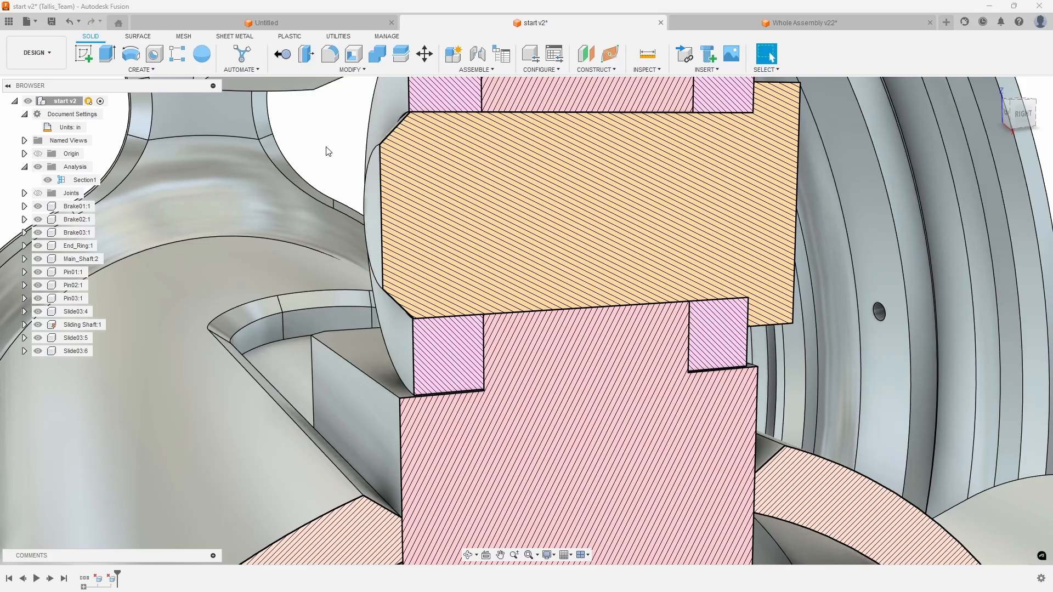
scroll(327, 159, "down", 7)
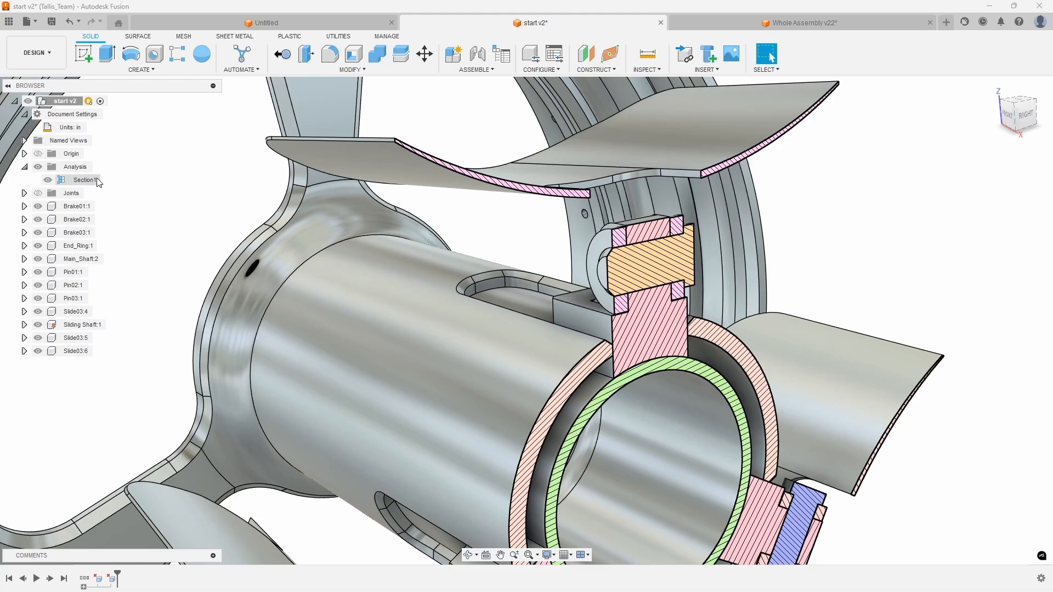
left_click(49, 179)
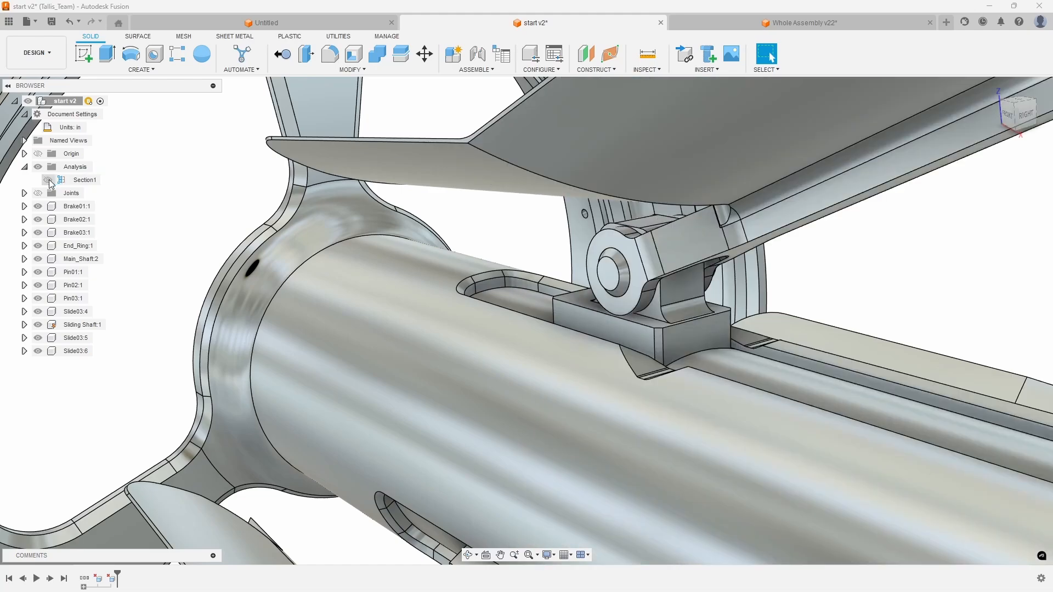
left_click(49, 179)
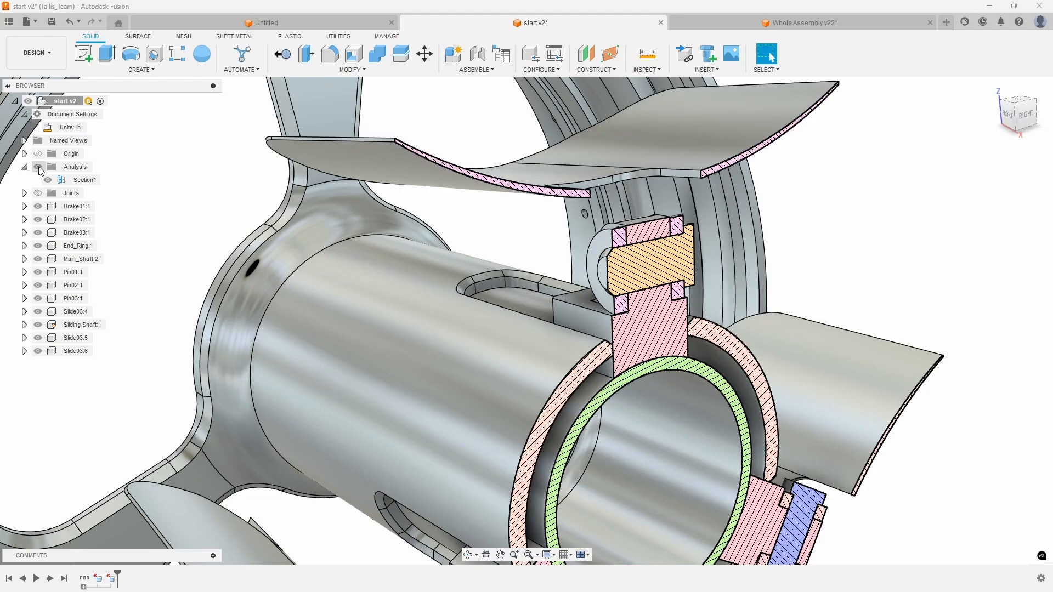
Create a second section analysis from the top face of the slide's pivot lug, with the cut plane at about -0.653 in
left_click(38, 166)
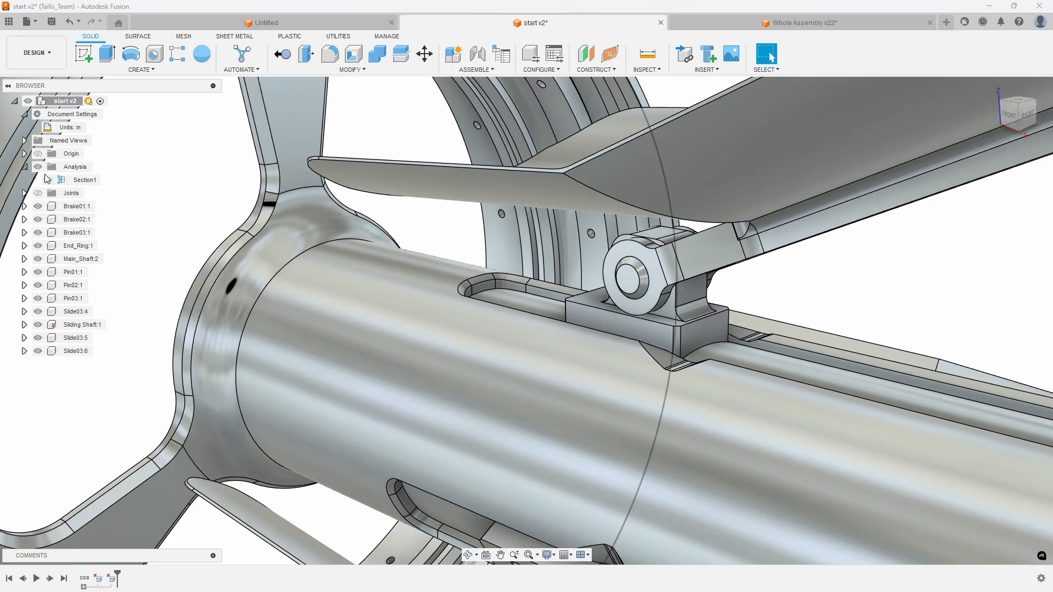
left_click(48, 180)
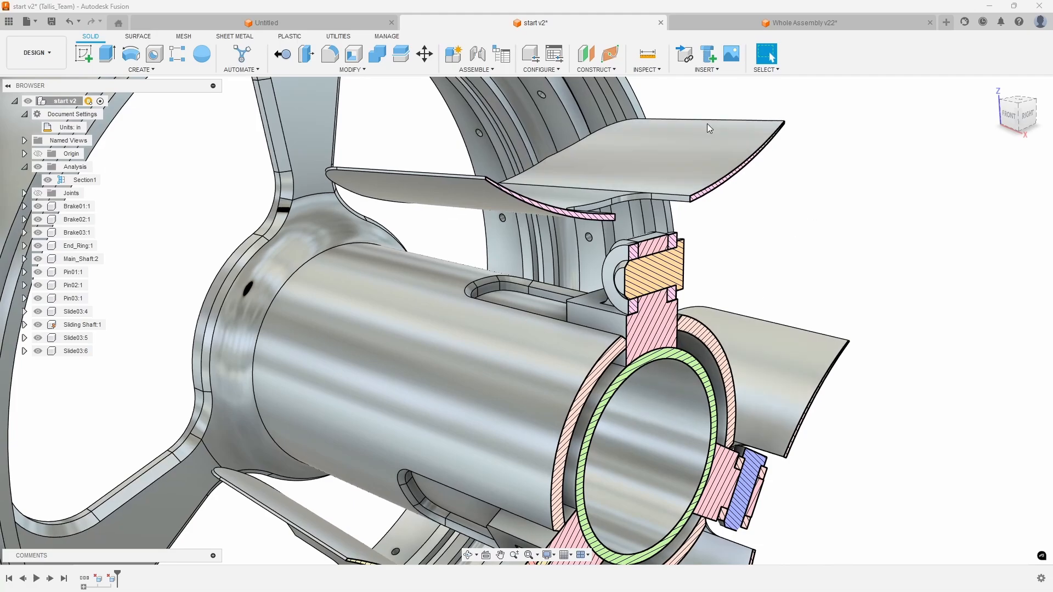
left_click(651, 70)
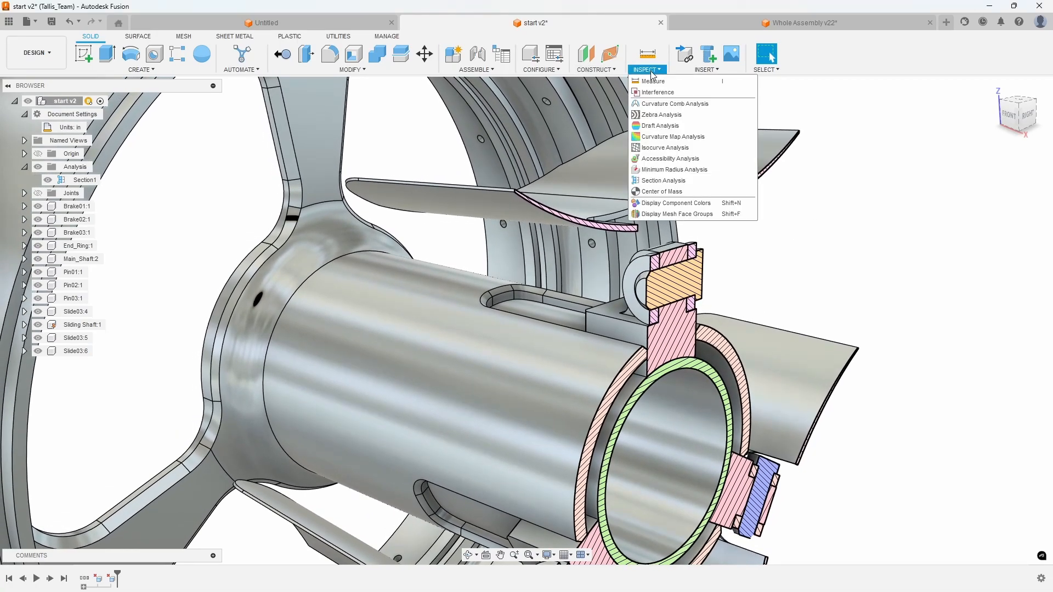
left_click(664, 181)
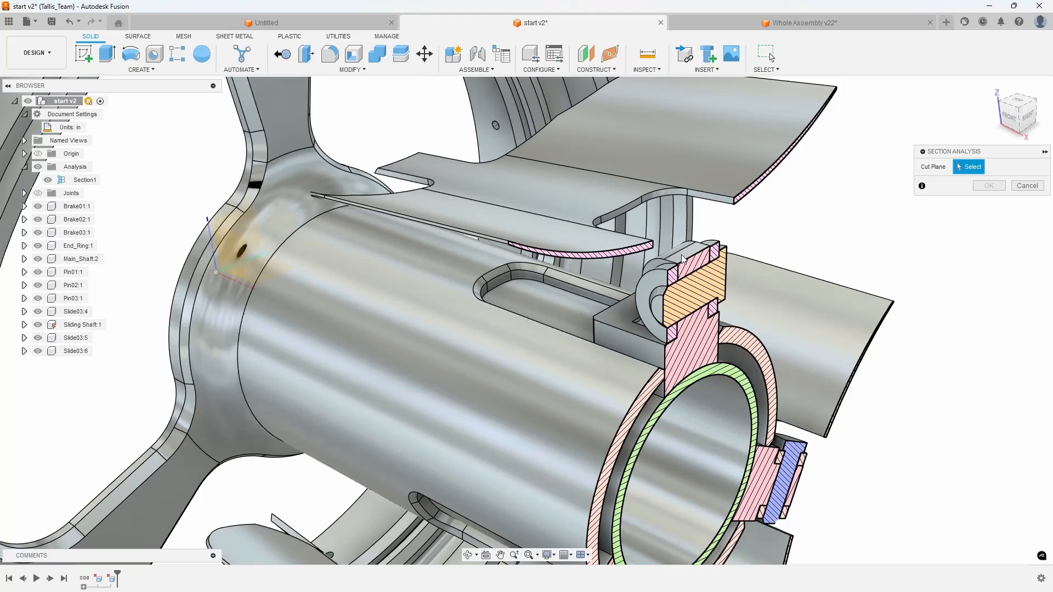
left_click(682, 259)
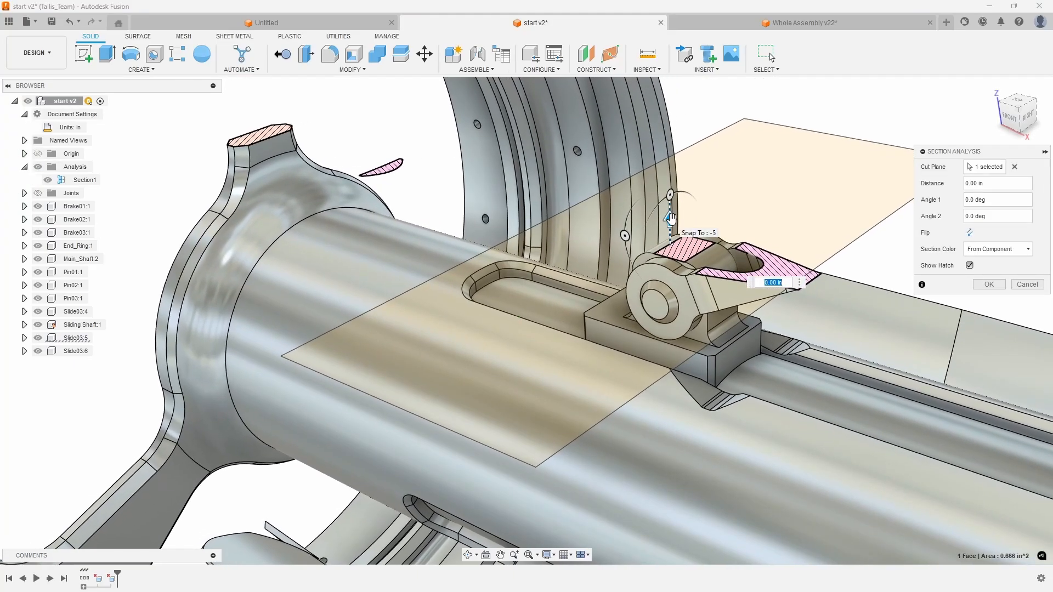
left_click_drag(669, 220, 670, 253)
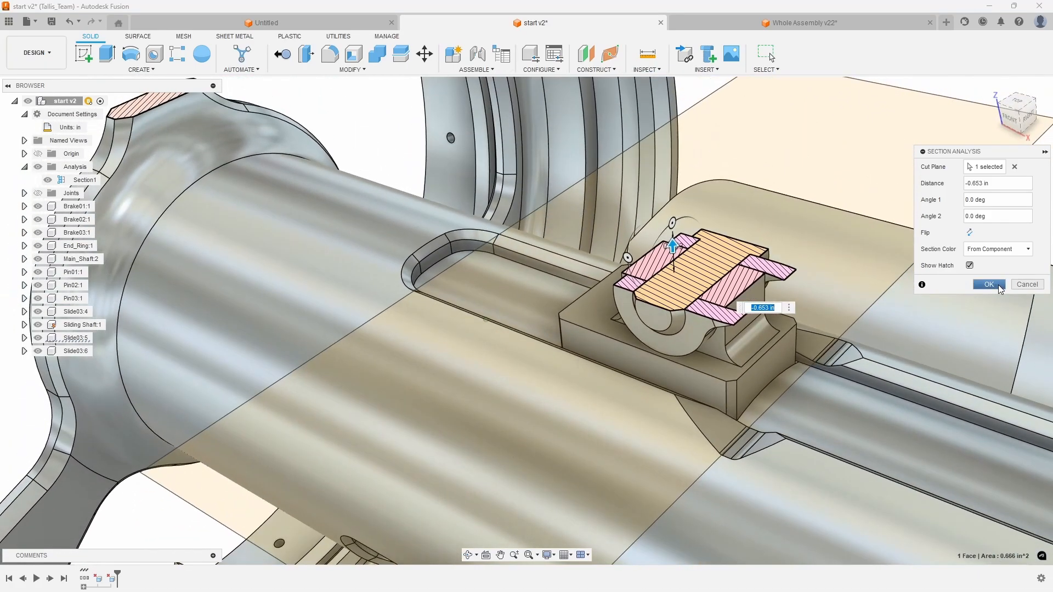
left_click(999, 288)
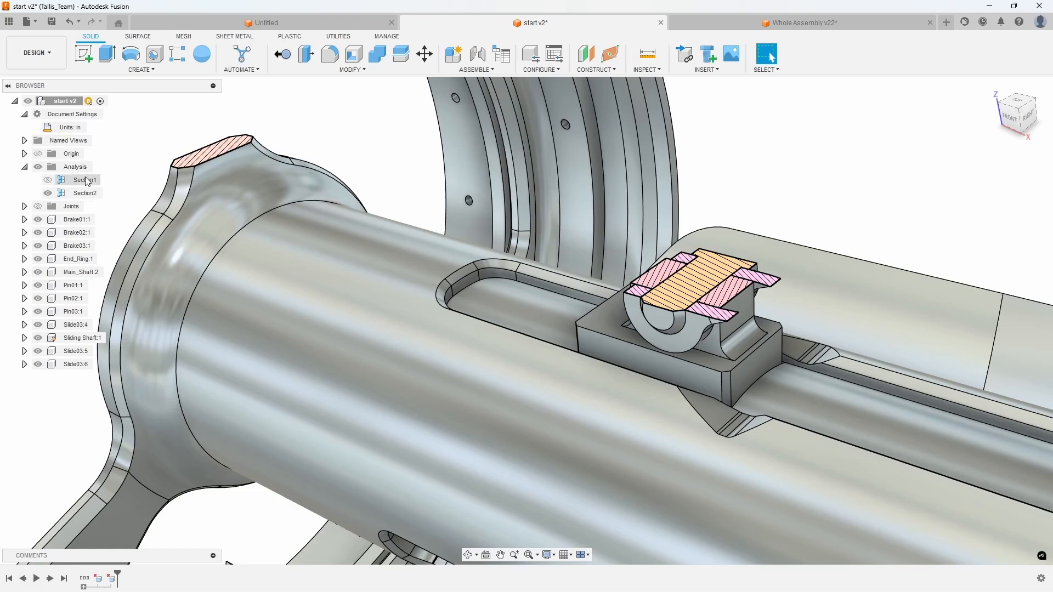
Switch between the Section1 and Section2 analyses, hide all analyses, and display Section2 again
left_click(52, 180)
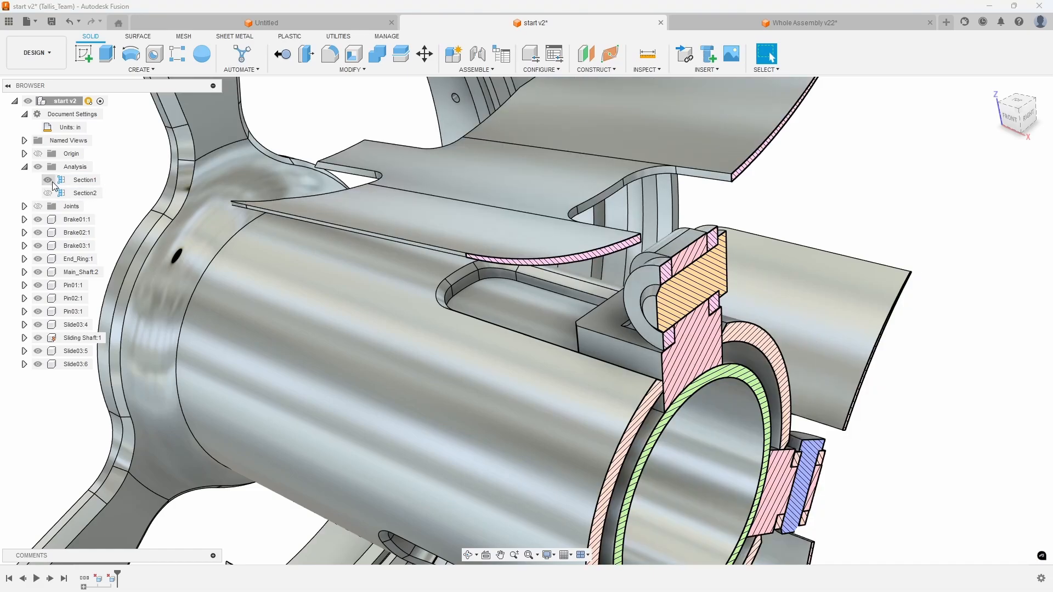
left_click(47, 193)
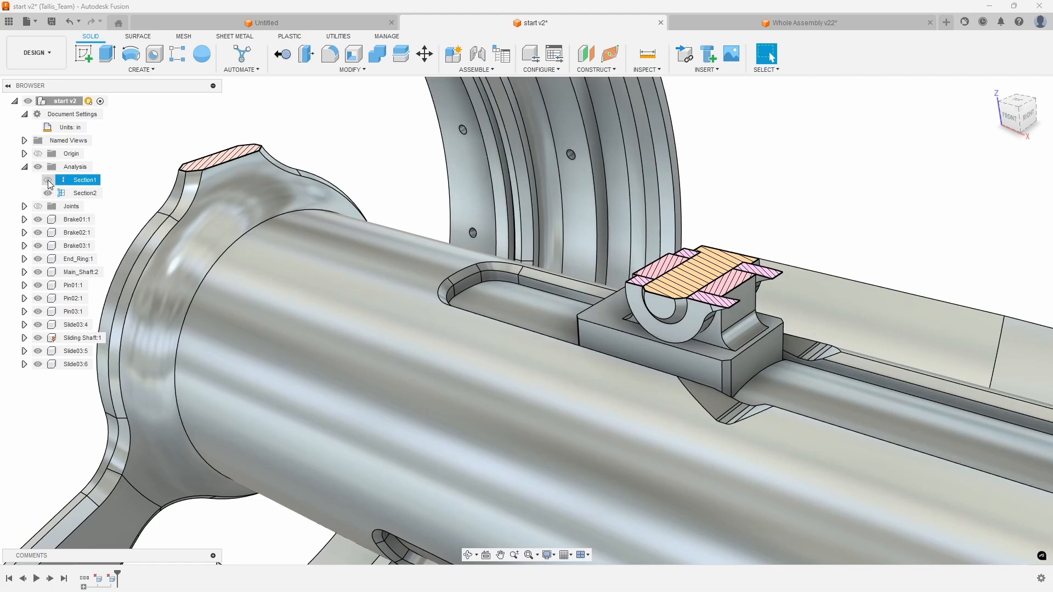
left_click(48, 180)
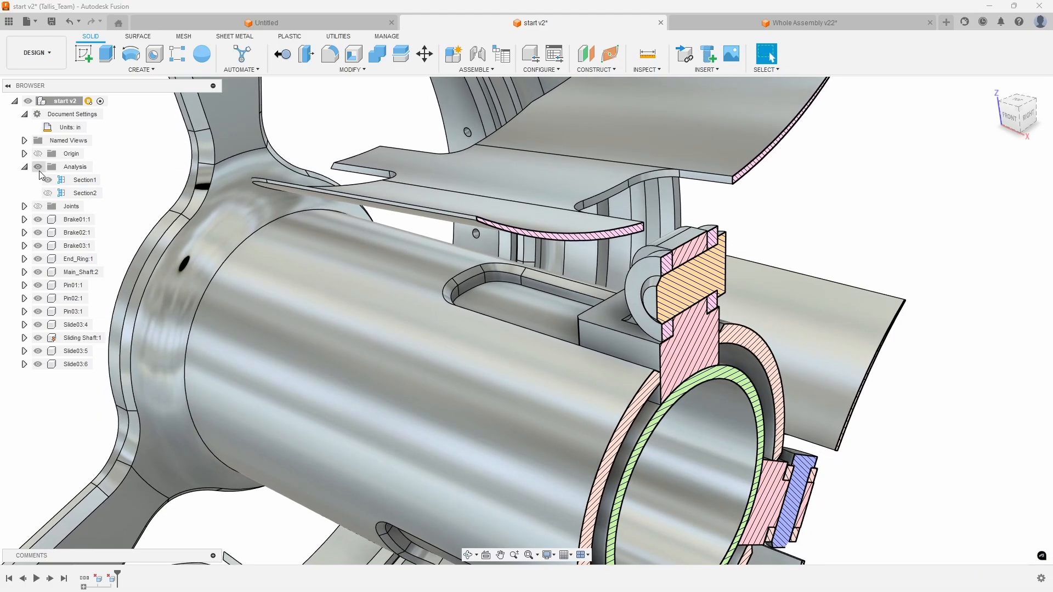
left_click(39, 168)
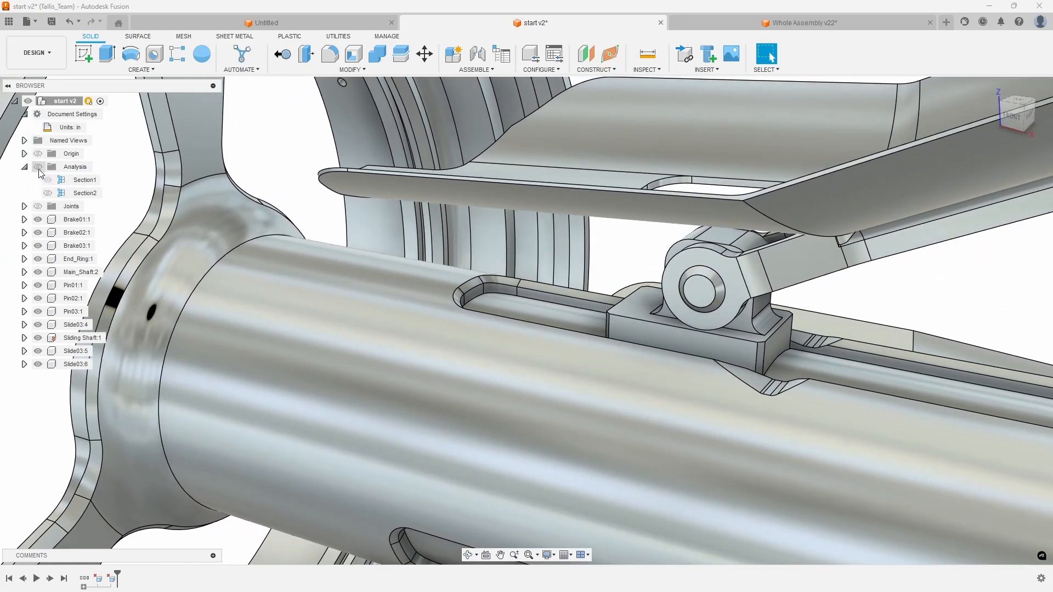
left_click(38, 168)
left_click(48, 194)
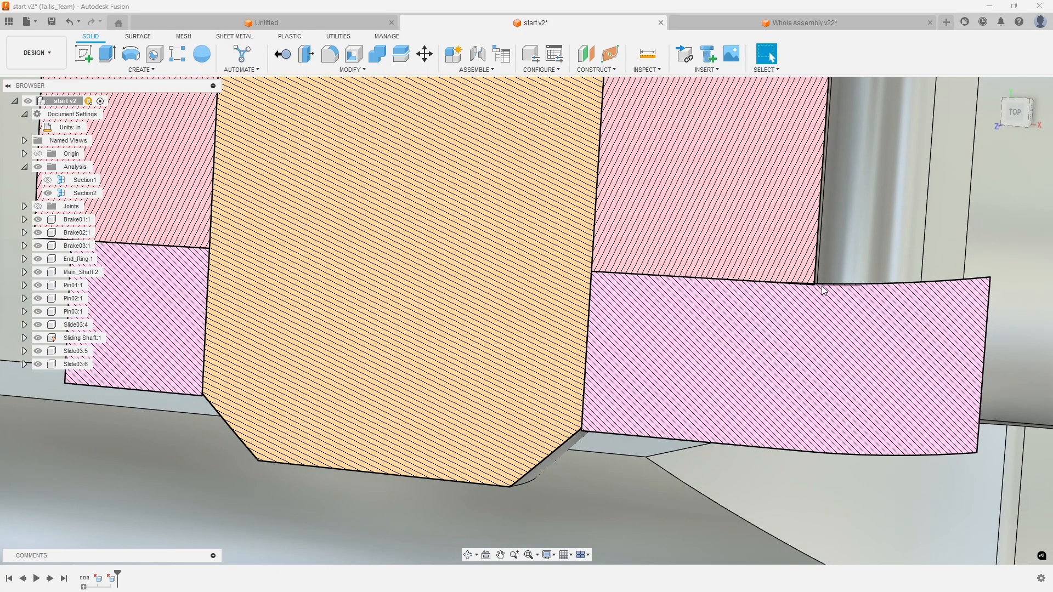
Examine the brake fork against the slide's pivot lug in the Section2 cut and hide Section2
left_click(661, 73)
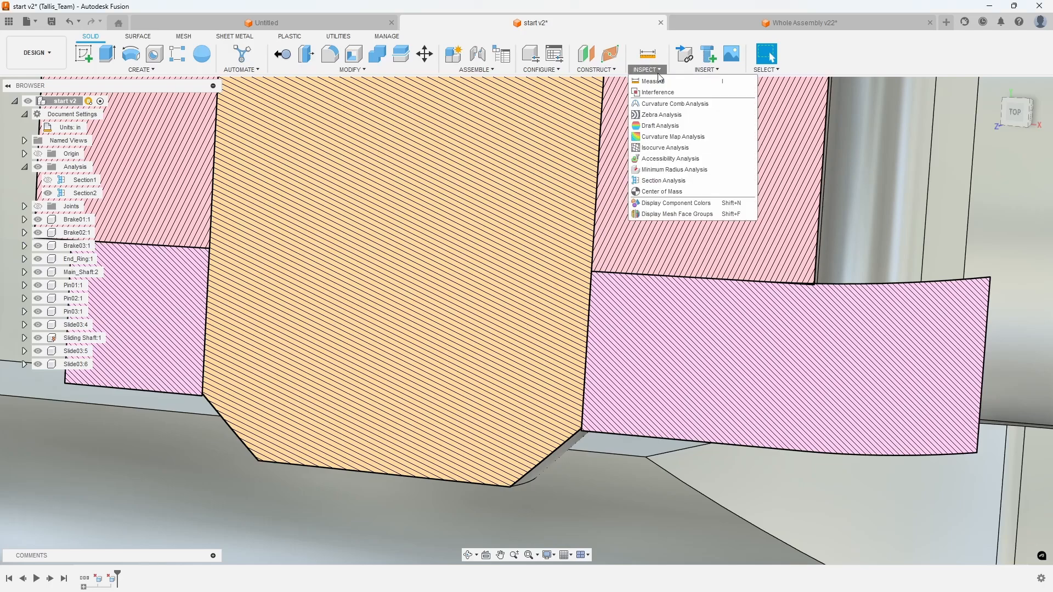
left_click(652, 72)
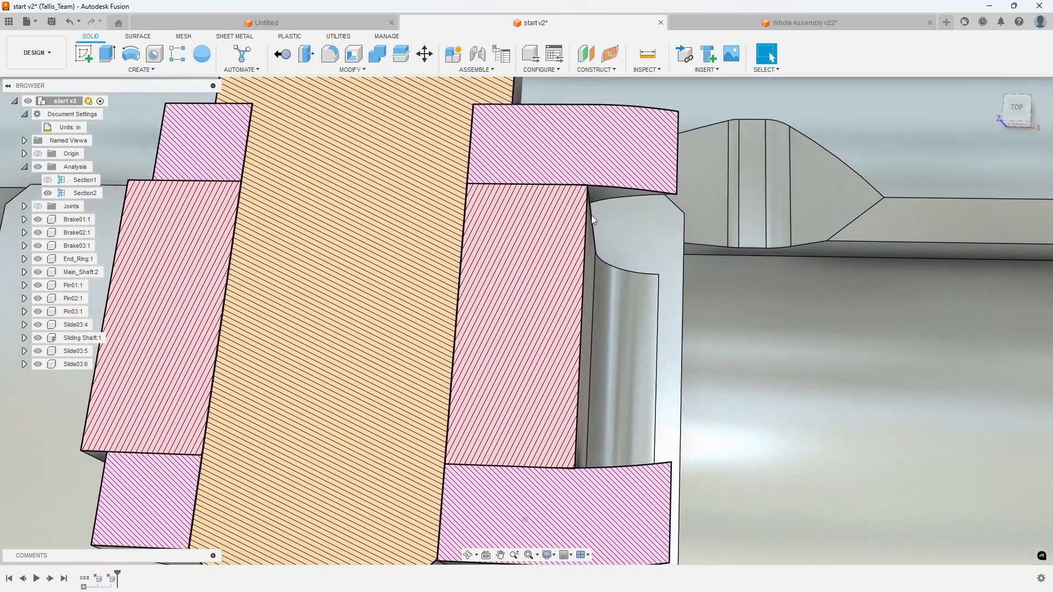
left_click(66, 193)
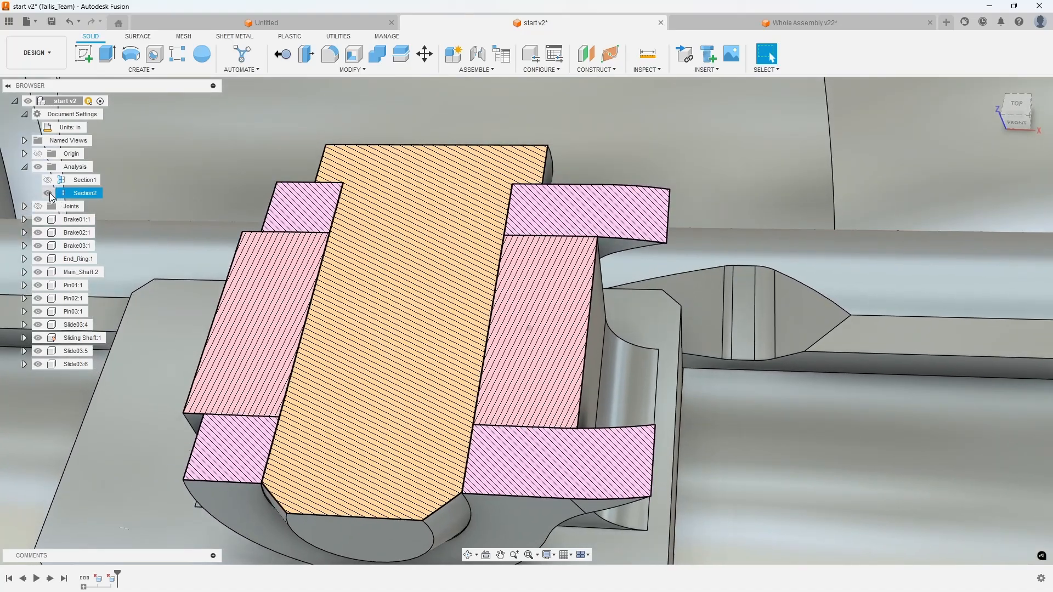
left_click(48, 193)
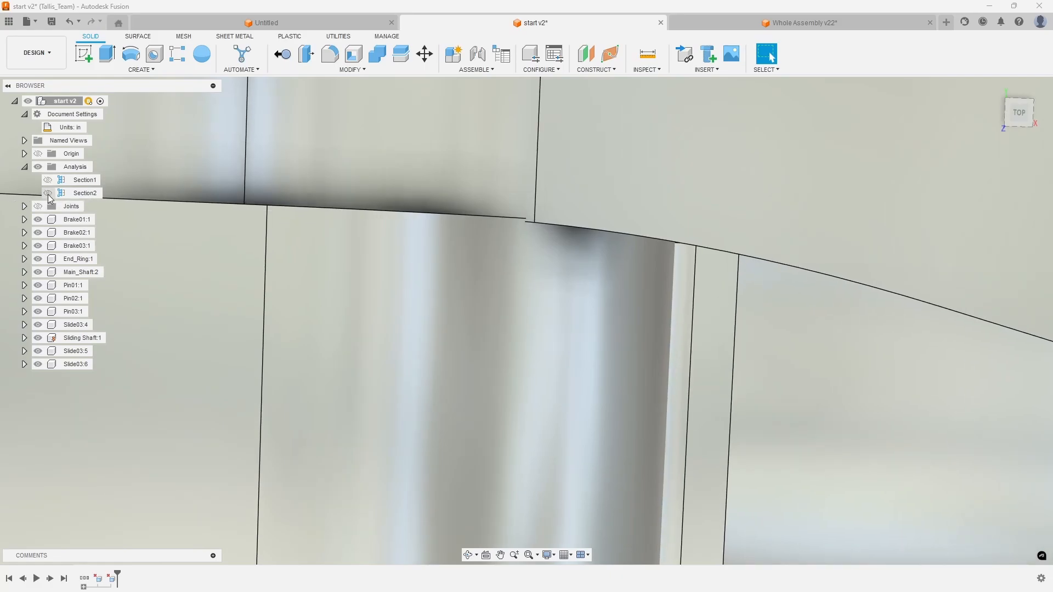
left_click(48, 194)
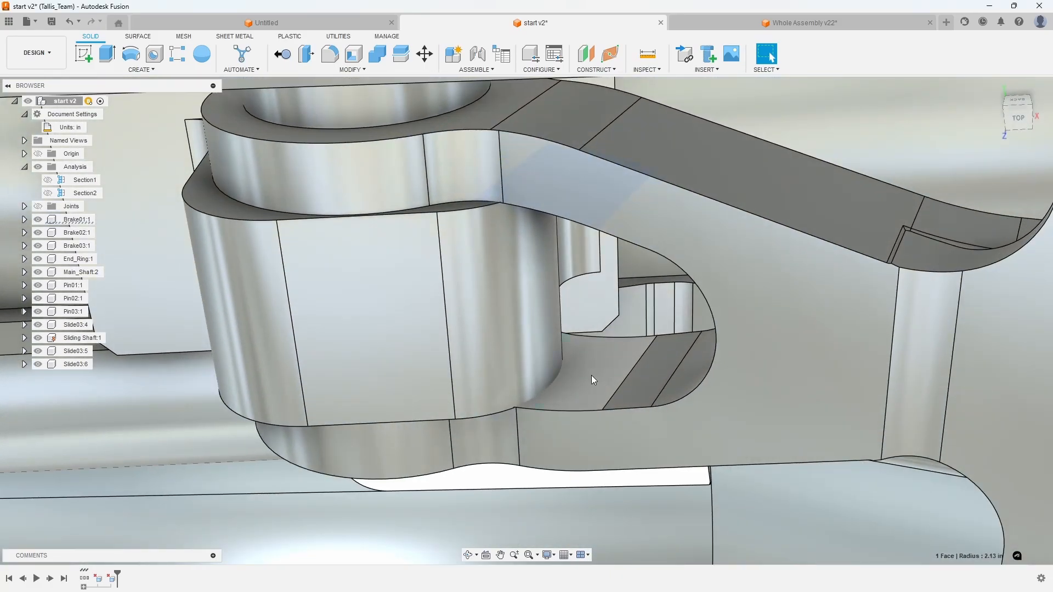
Reduce the radius of the two inner curved faces of Brake01's fork with Press Pull, trying radii down to about 0.37 in
left_click(591, 375, "ctrl")
right_click(591, 380)
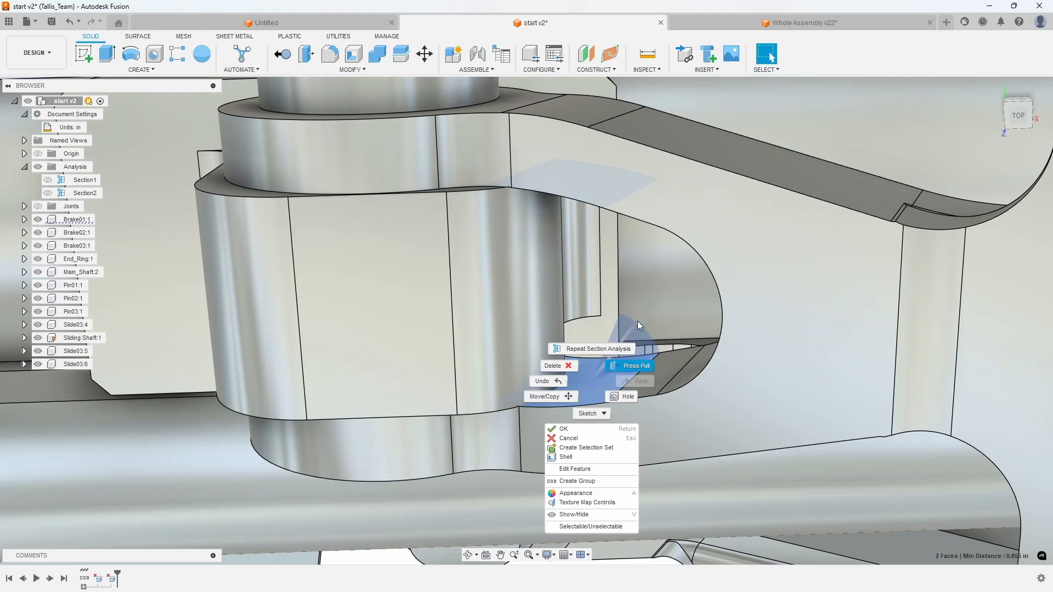
left_click(631, 366)
scroll(608, 363, "up", 5)
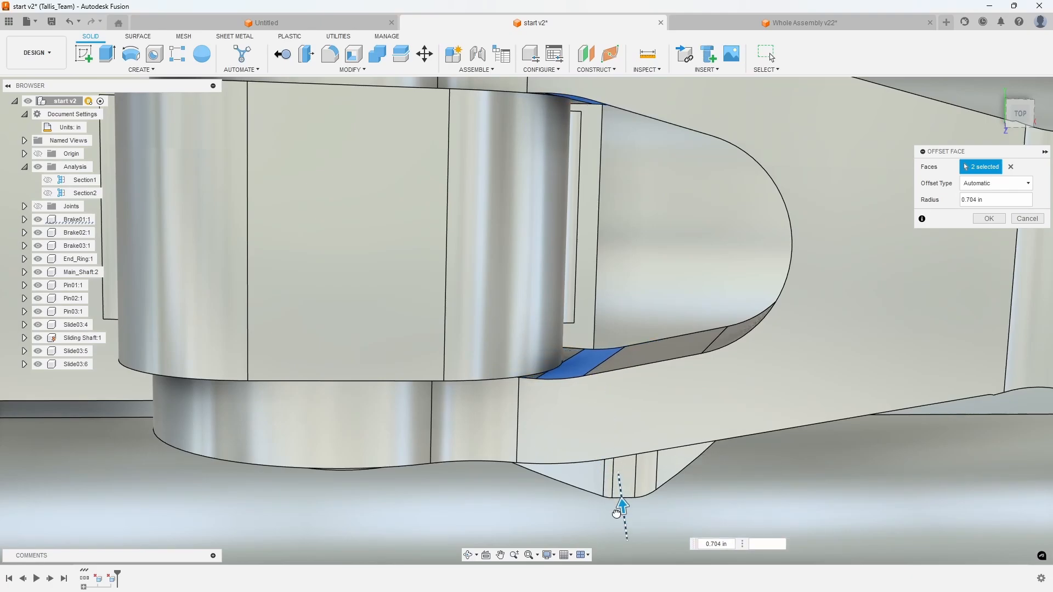
scroll(591, 456, "up", 4)
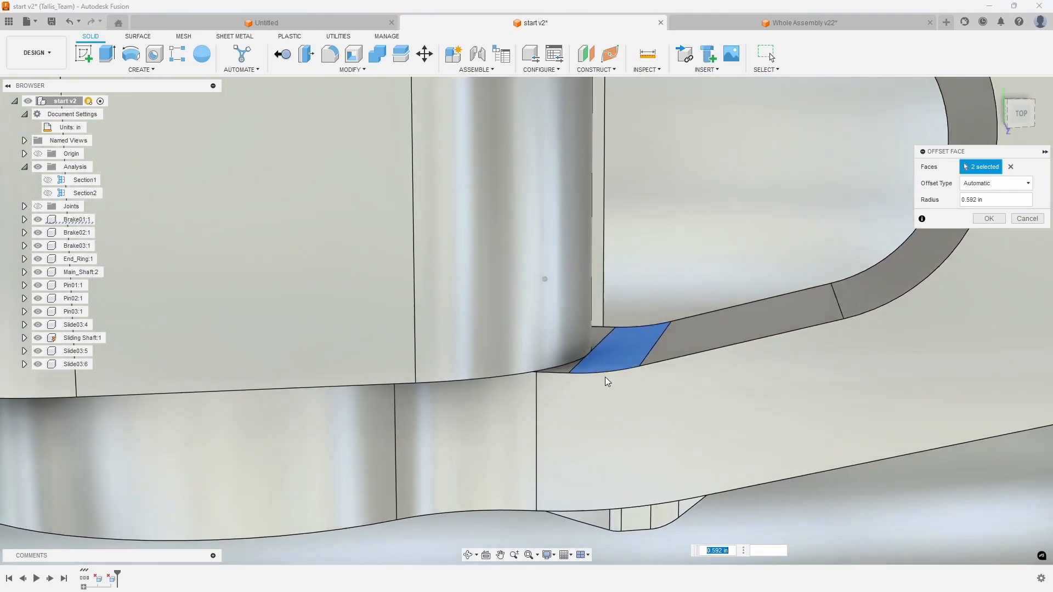
scroll(617, 432, "down", 1)
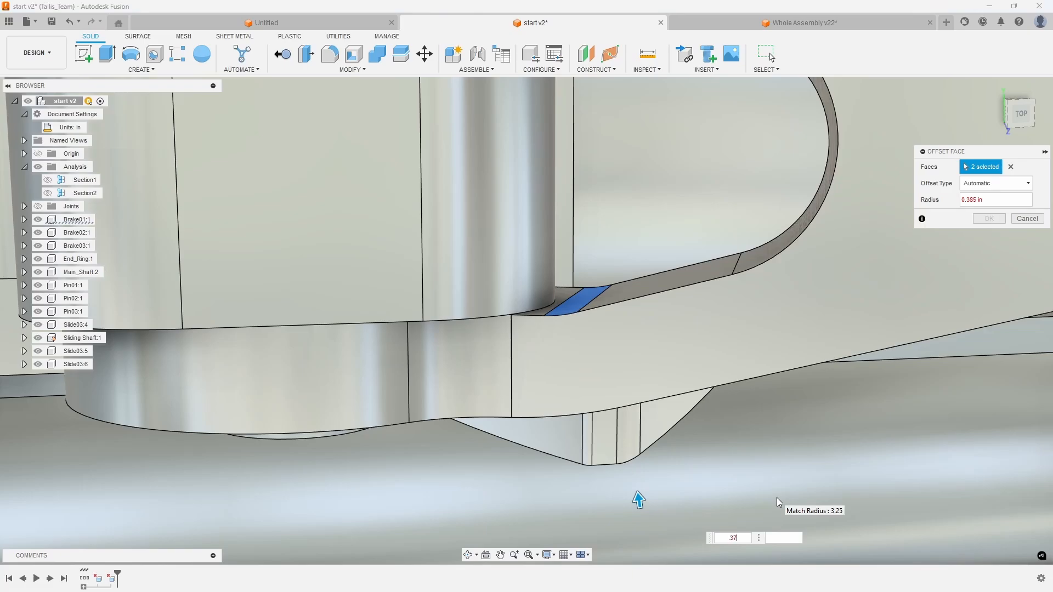
scroll(529, 378, "down", 4)
middle_click_drag(529, 383, 692, 193, "shift")
left_click(989, 219)
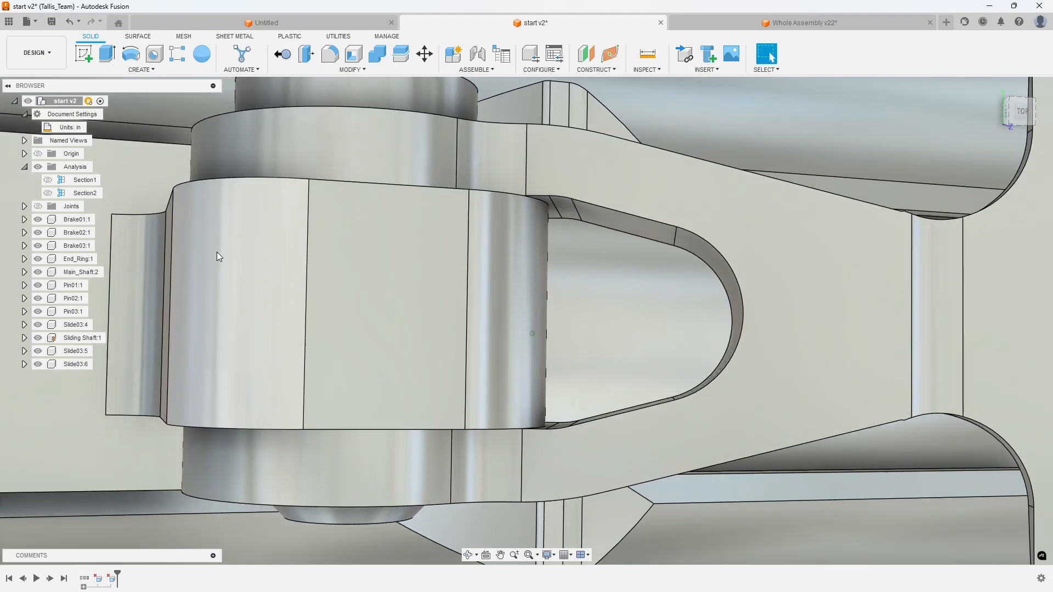
Display Section2 and edit it, sweeping its cut plane through the brake fork at about 0.296 in and 0.369 in
left_click(48, 193)
mouse_move(558, 214)
middle_mouse_down("shift")
mouse_move(261, 216)
mouse_move(44, 201)
middle_mouse_up("shift")
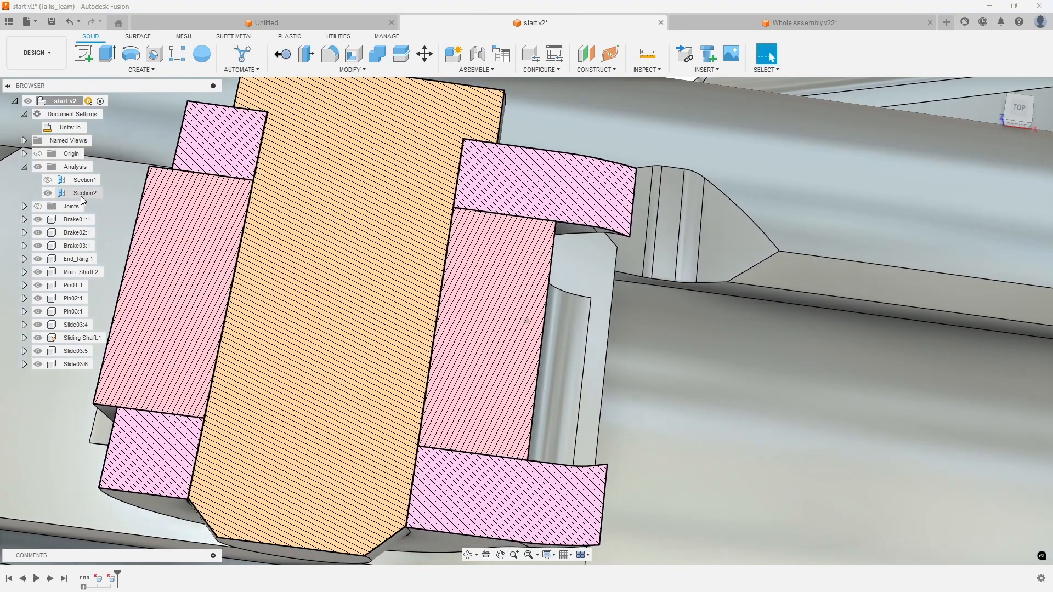
right_click(80, 195)
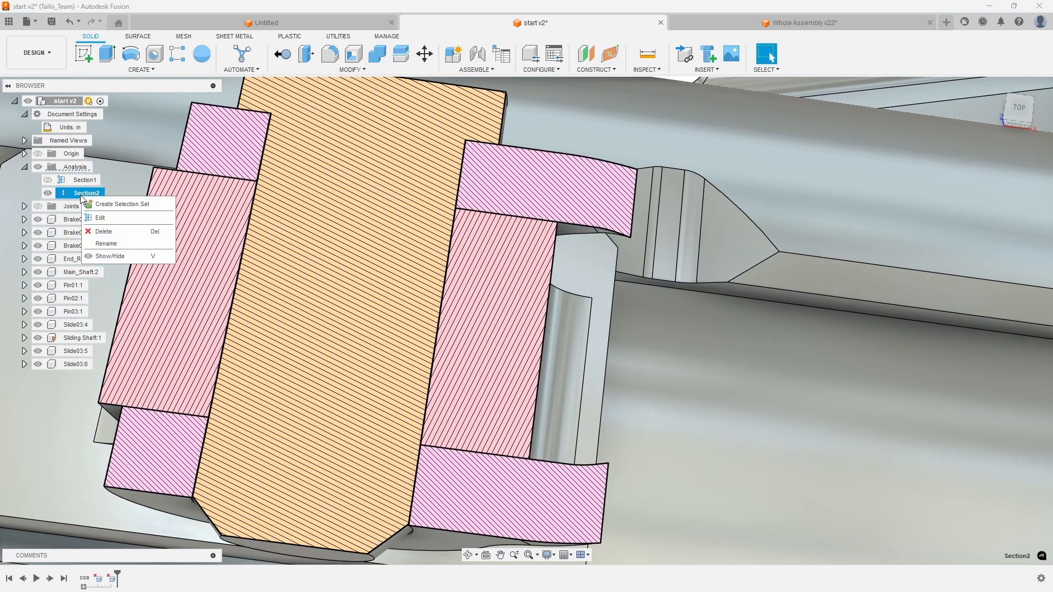
left_click(101, 218)
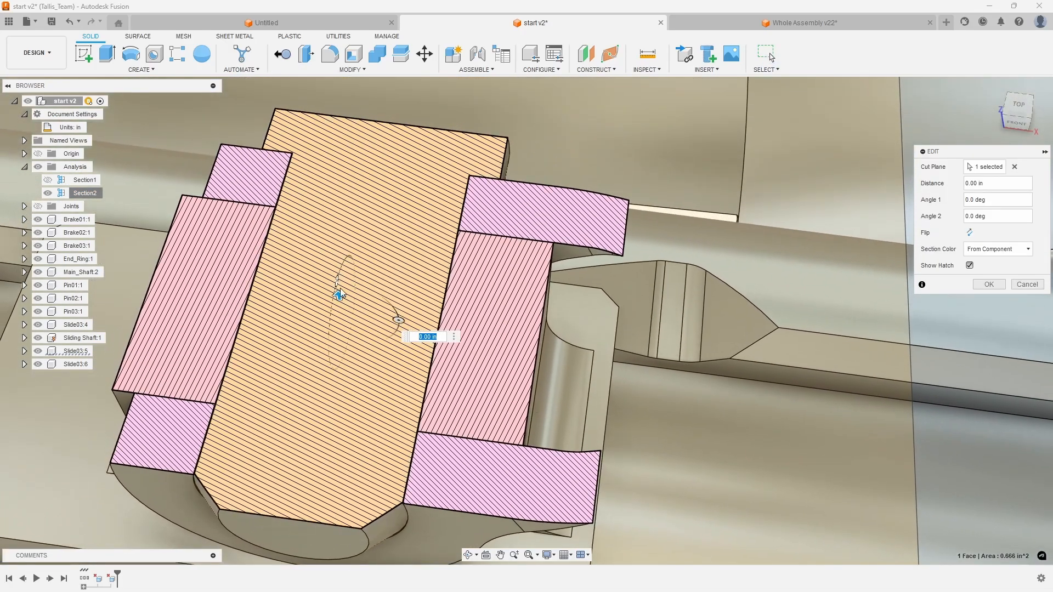
left_click_drag(339, 295, 349, 257)
scroll(352, 270, "up", 2)
scroll(512, 251, "up", 5)
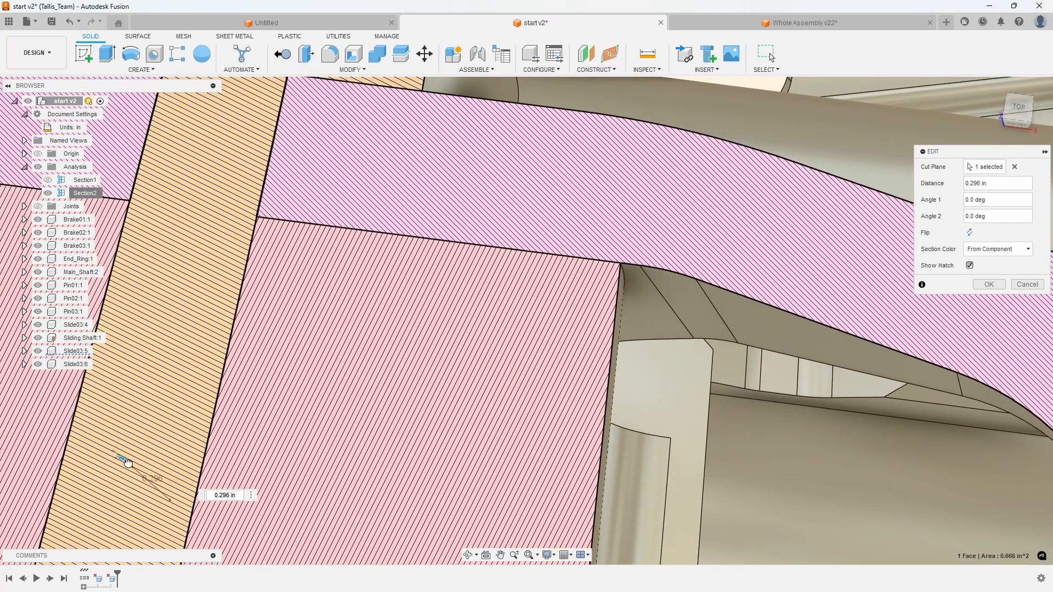
left_click_drag(127, 464, 141, 422)
Examine the corner where the slide's lug meets the fork's curved inner face and discard the section edit
scroll(567, 312, "up", 4)
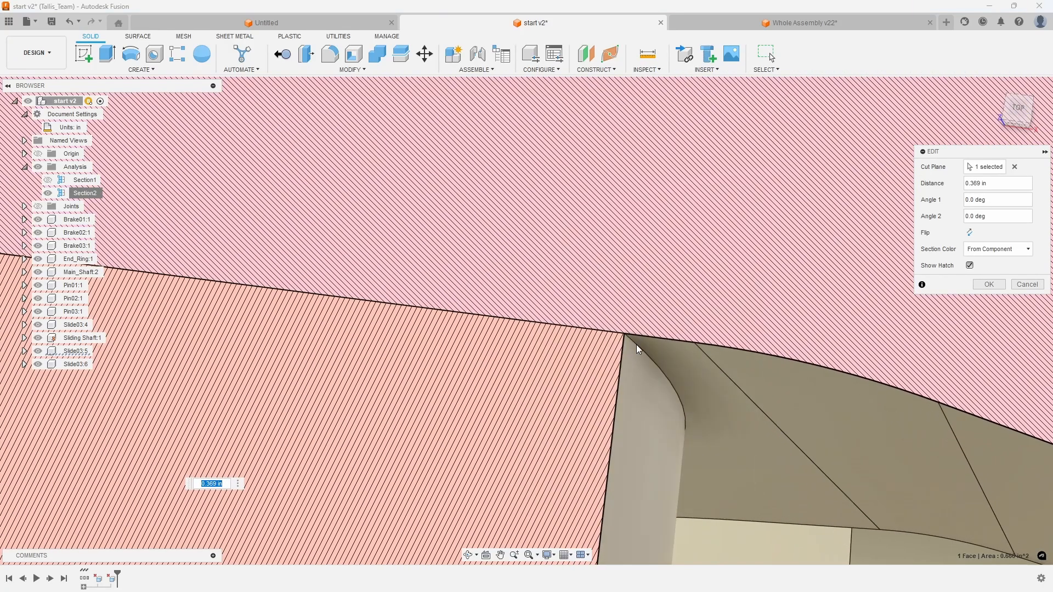
scroll(630, 334, "down", 5)
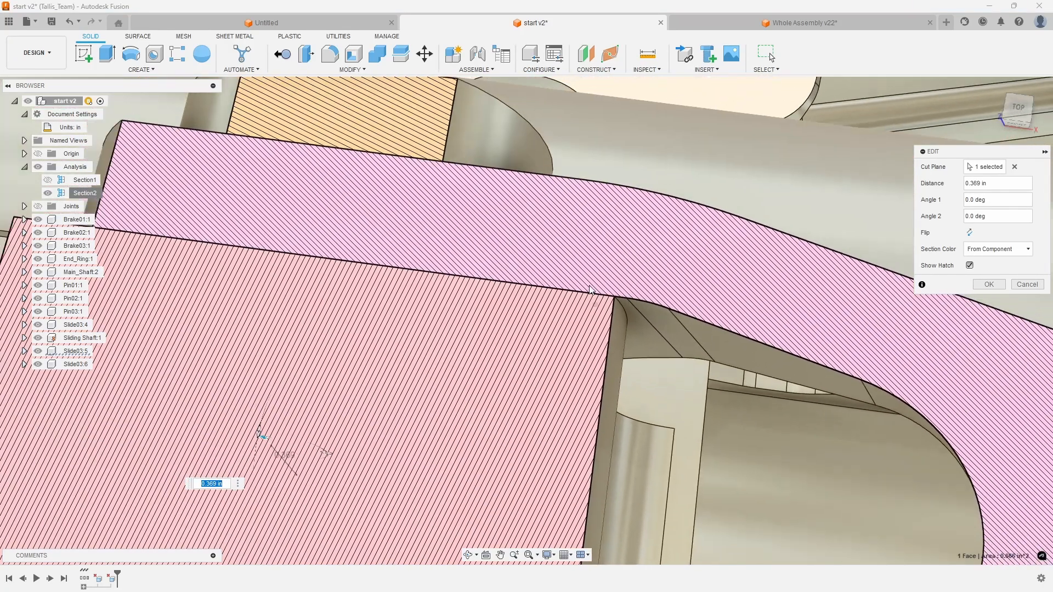
scroll(590, 291, "down", 6)
left_click(1027, 285)
scroll(648, 246, "down", 10)
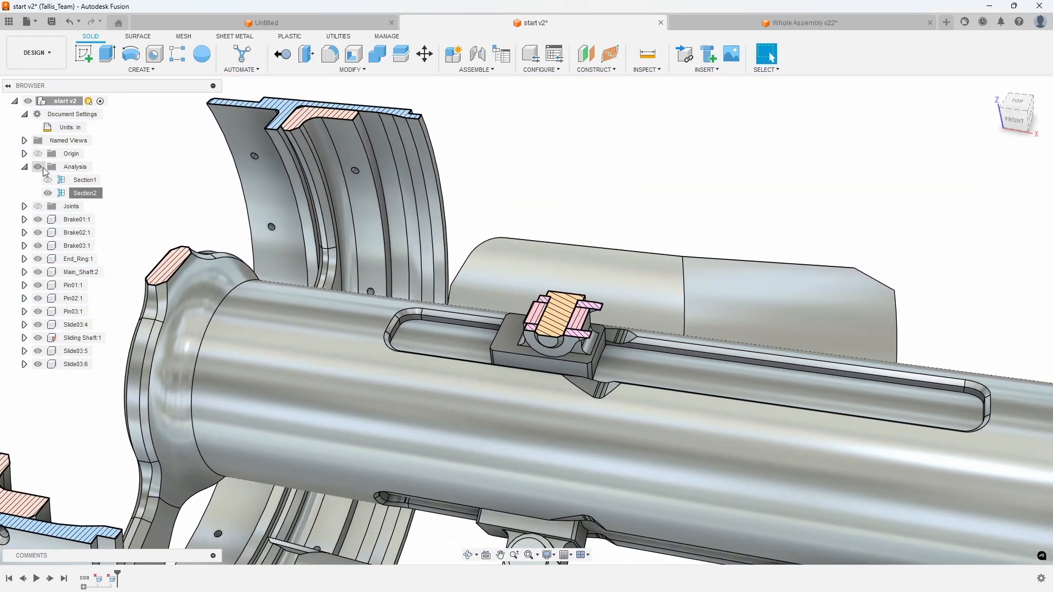
Hide the section analyses, compute interference for the whole assembly, and examine the interfering regions between the brakes and slides
left_click(39, 167)
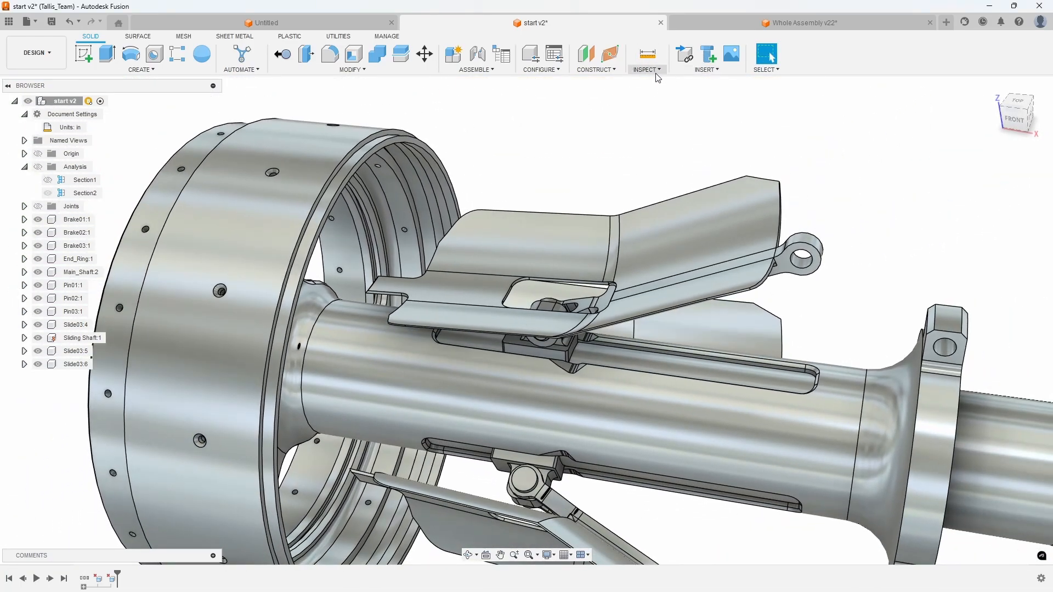
left_click(657, 92)
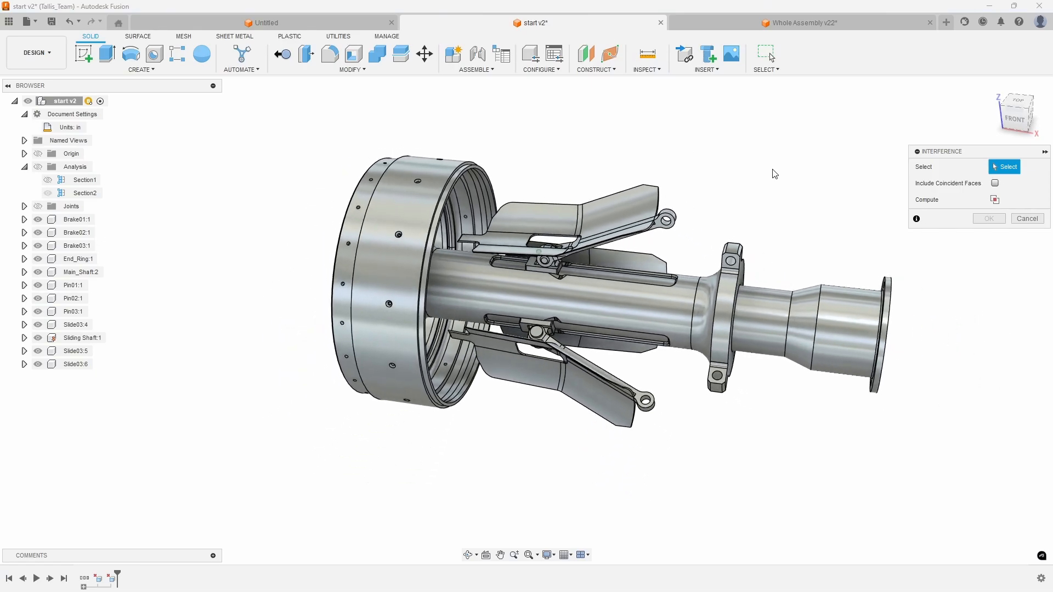
left_click_drag(463, 255, 219, 156)
left_click(994, 200)
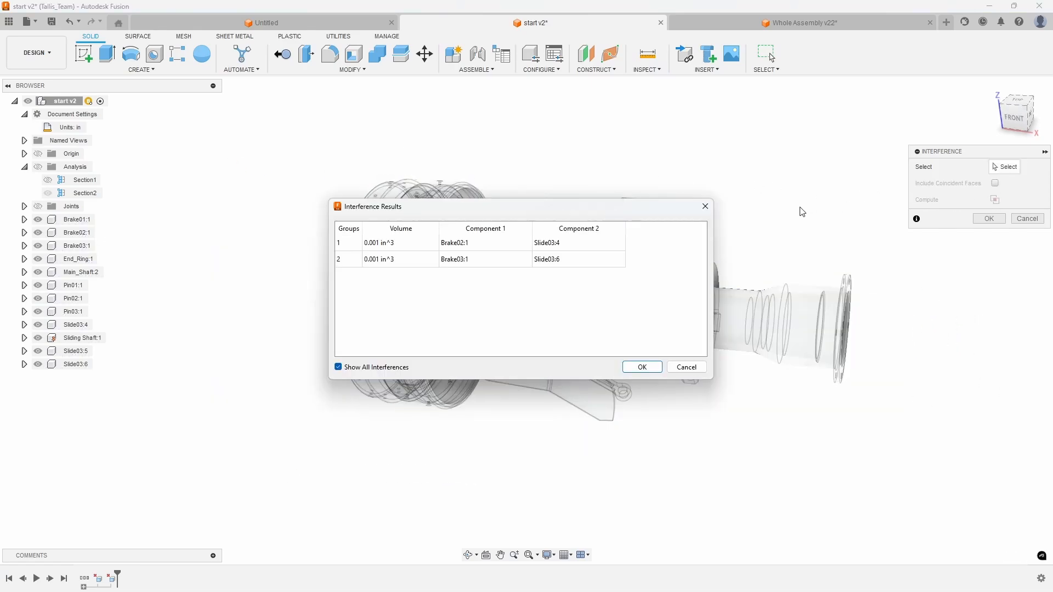
left_click_drag(516, 214, 851, 163)
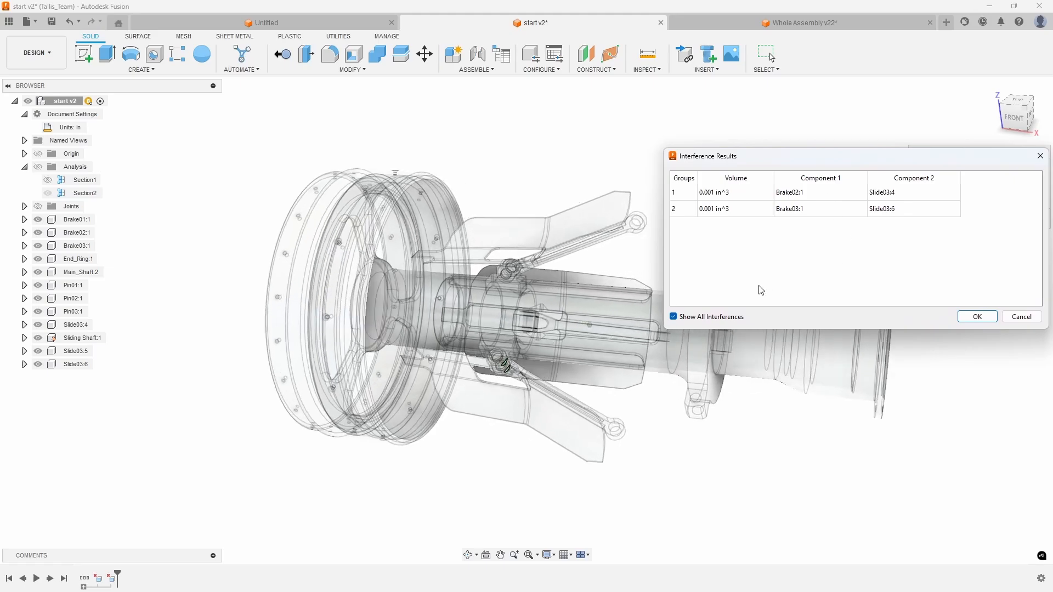
scroll(536, 327, "up", 5)
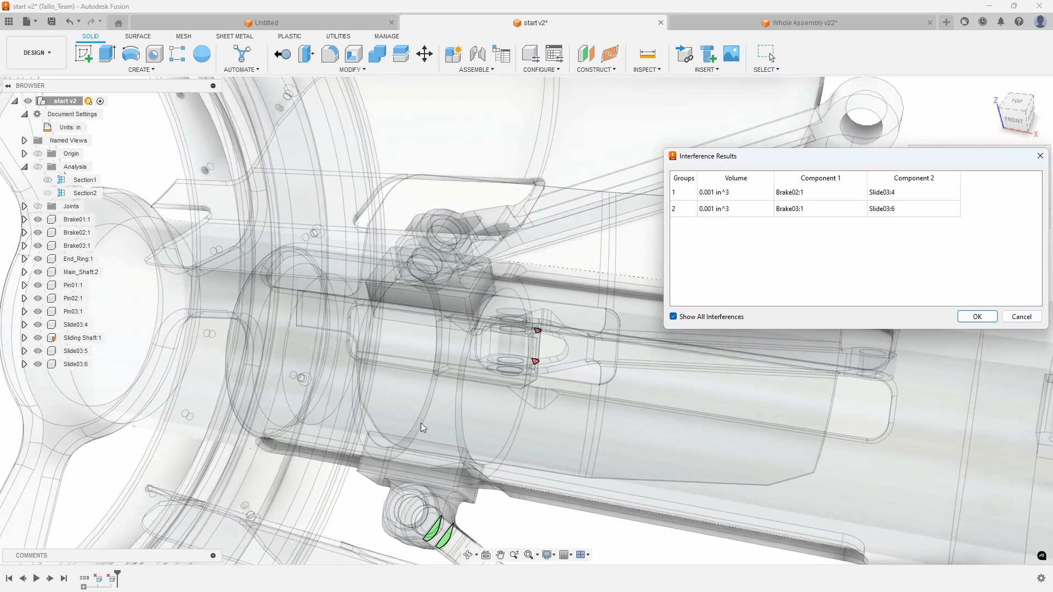
middle_click_drag(631, 270, 806, 176, "shift")
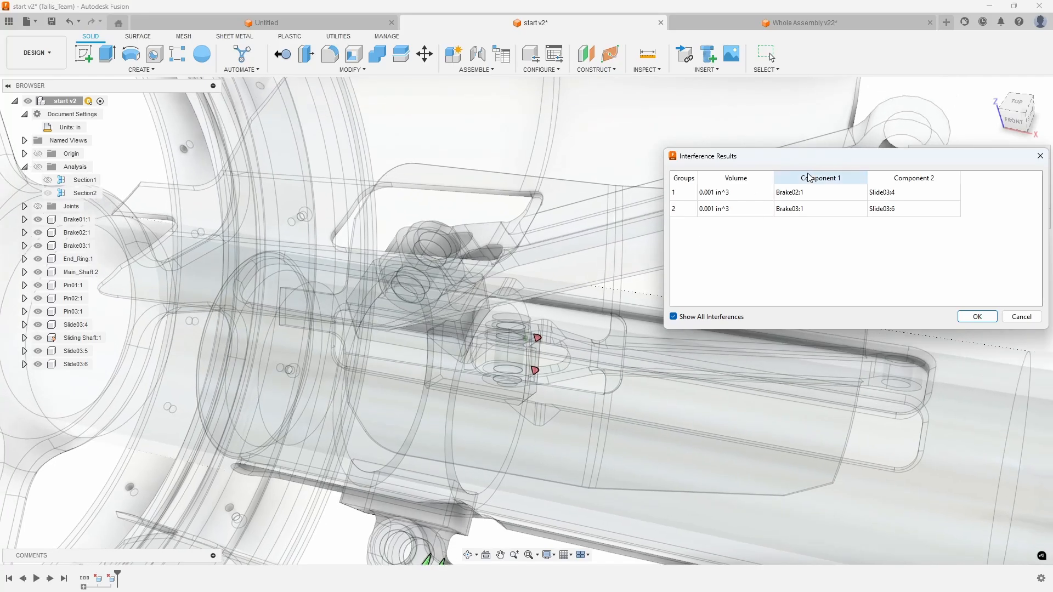
Examine the interfering regions between the brakes and slides, dismiss the interference results, and inspect the brake fork where it pivots on the slide
middle_click_drag(348, 288, 490, 257, "shift")
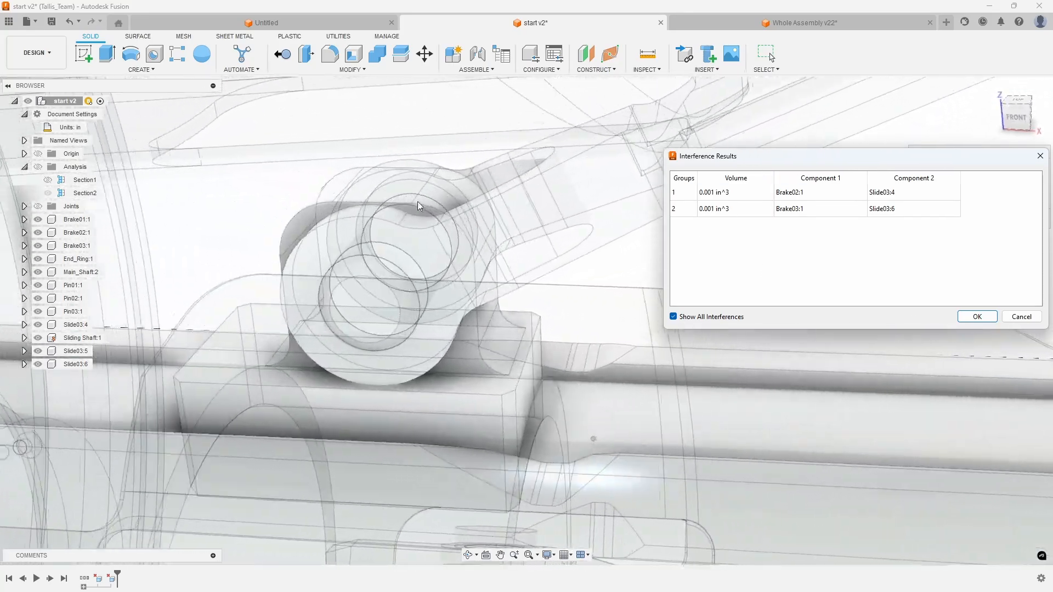
middle_click_drag(417, 205, 461, 274, "shift")
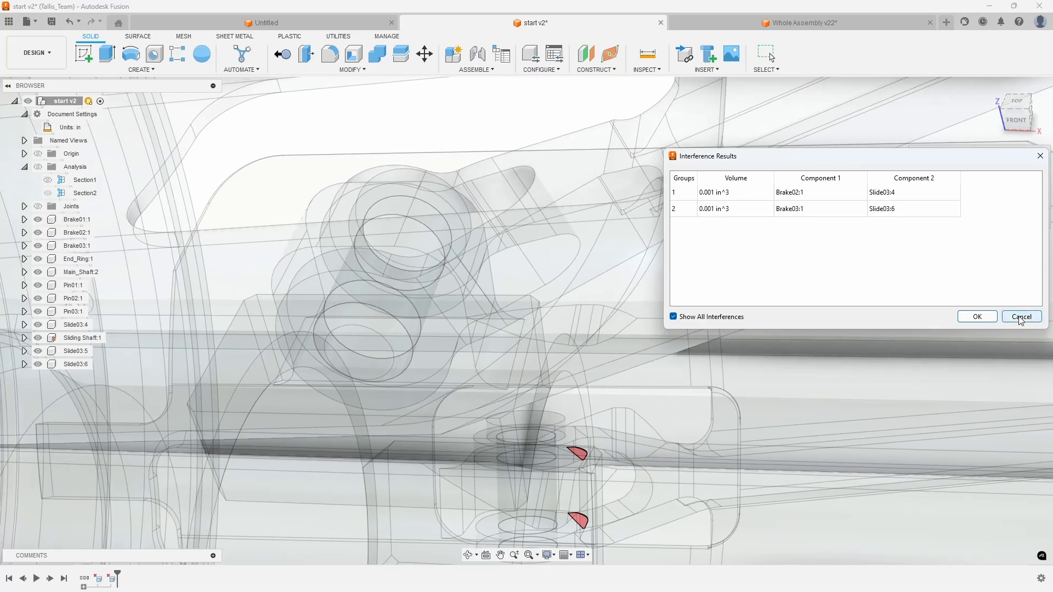
left_click(1021, 317)
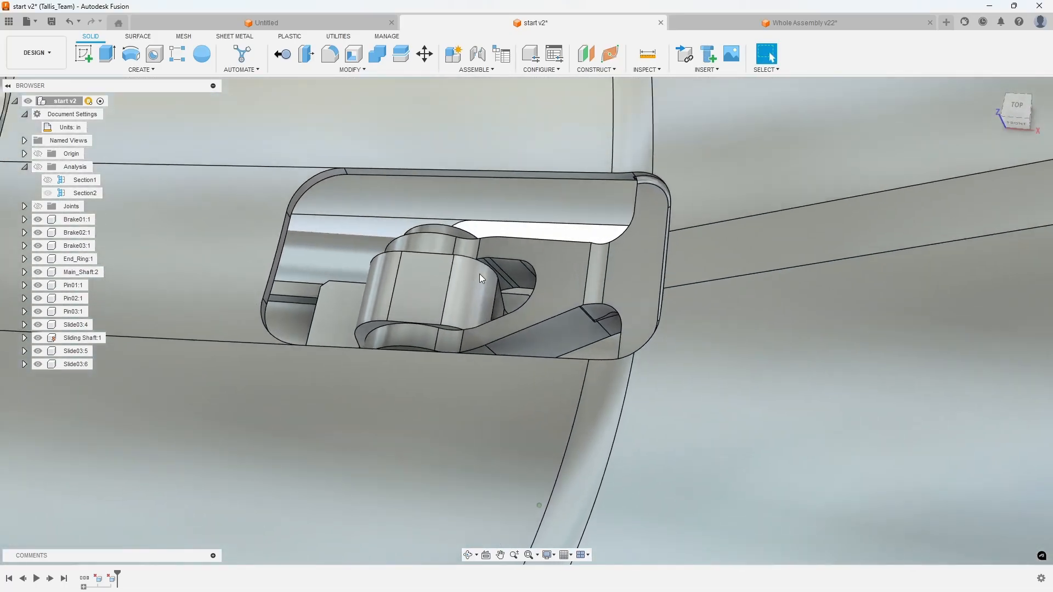
scroll(586, 387, "down", 4)
middle_click_drag(584, 406, 356, 354, "shift")
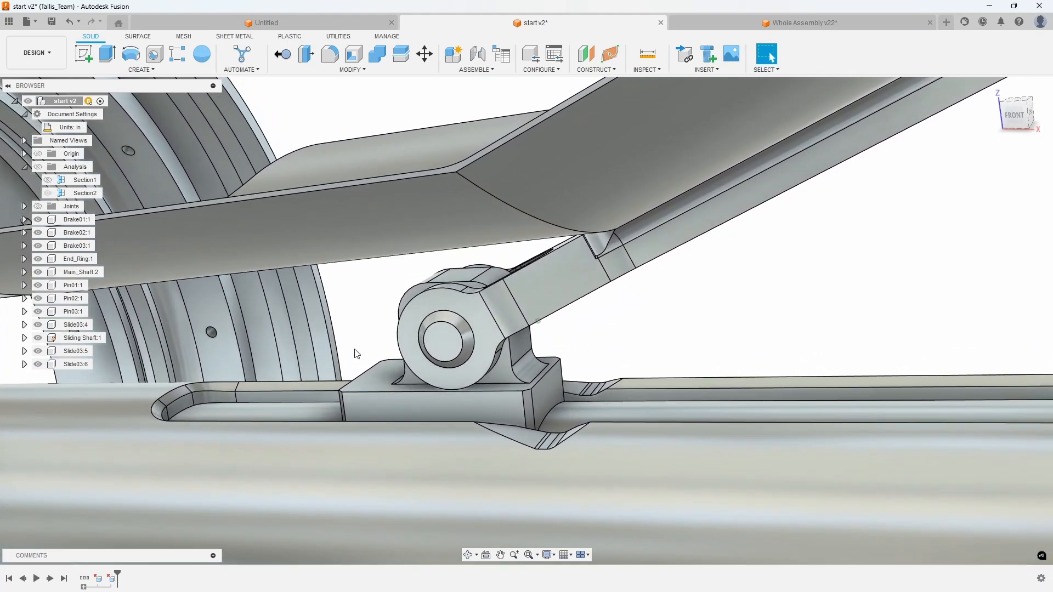
middle_click_drag(515, 255, 653, 306, "shift")
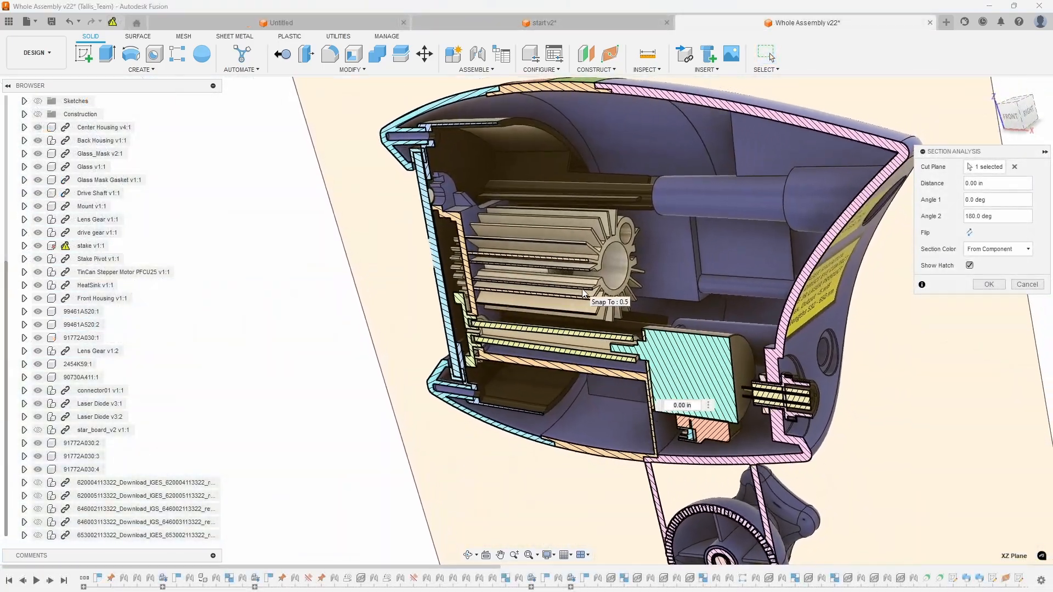
Switch to Whole Assembly v22 and offset the XZ section's cut plane to 0.28 in through the projector housing
middle_click_drag(584, 294, 875, 164, "shift")
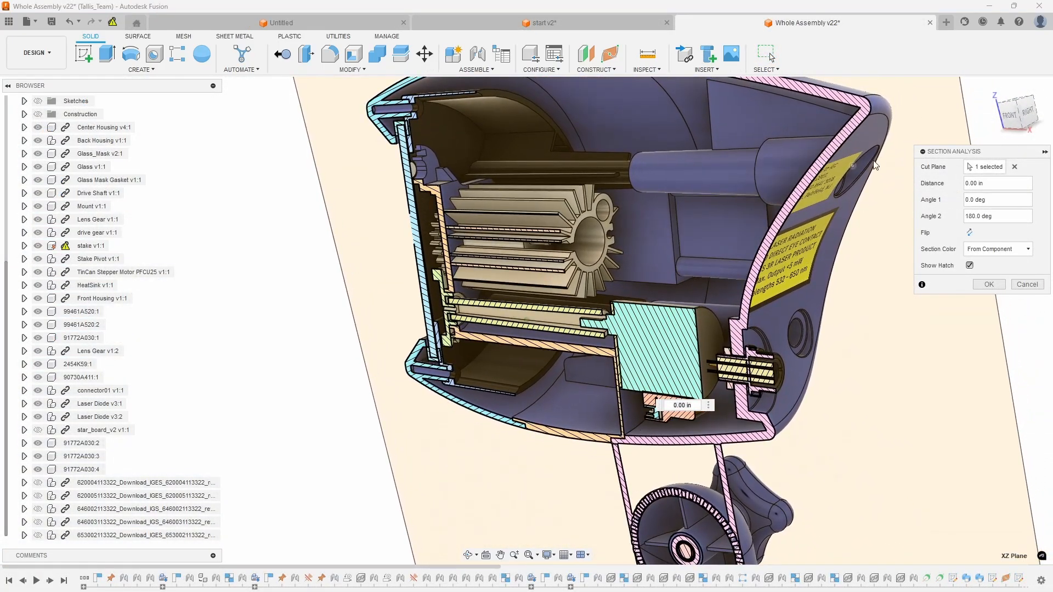
scroll(875, 164, "down", 5)
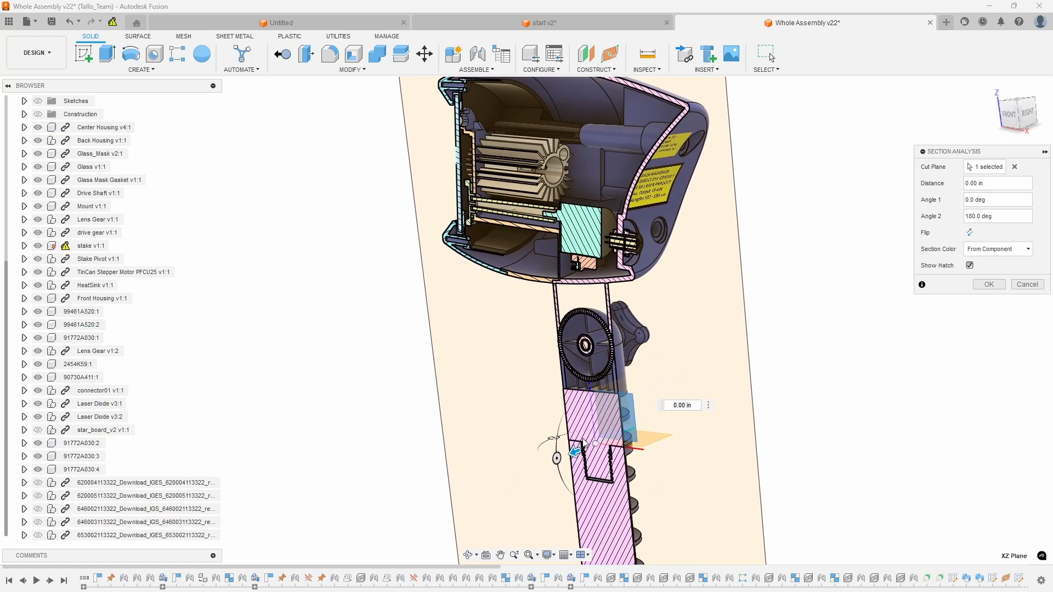
middle_click_drag(584, 443, 623, 408, "shift")
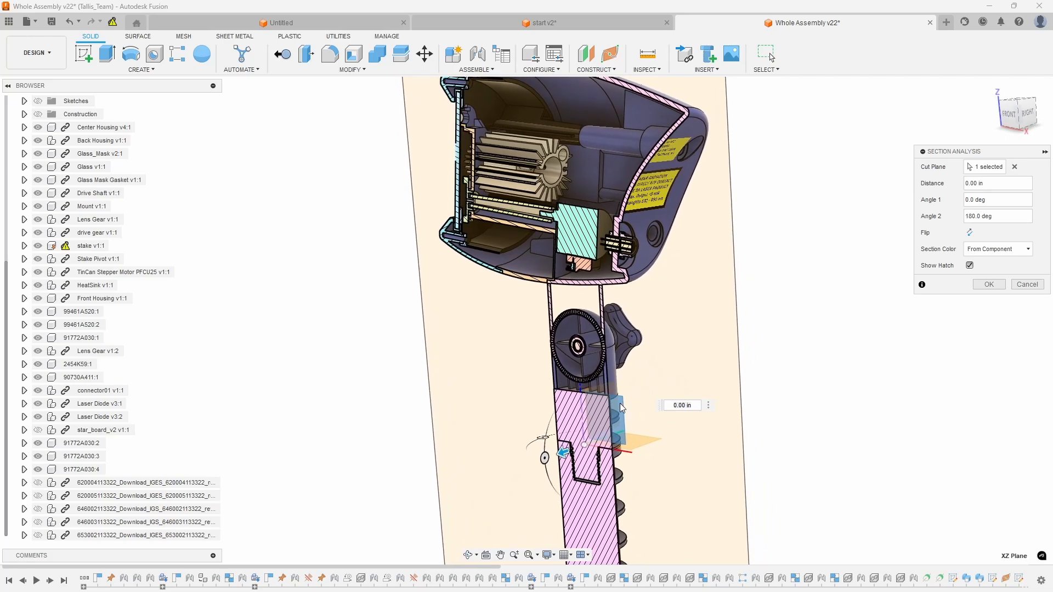
middle_click_drag(623, 269, 601, 295, "shift")
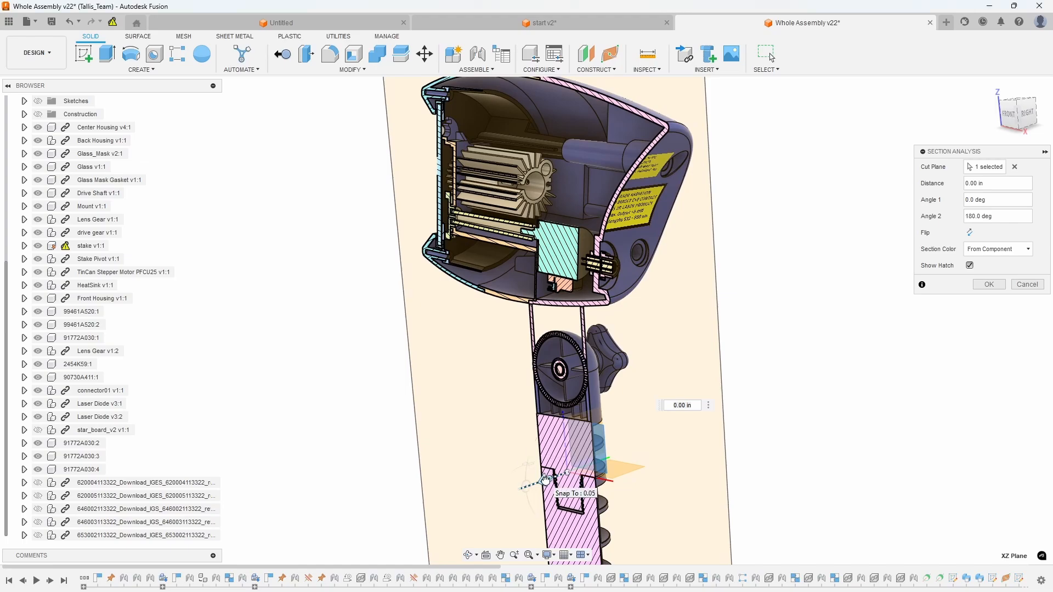
left_click_drag(546, 479, 533, 482)
scroll(531, 434, "up", 5)
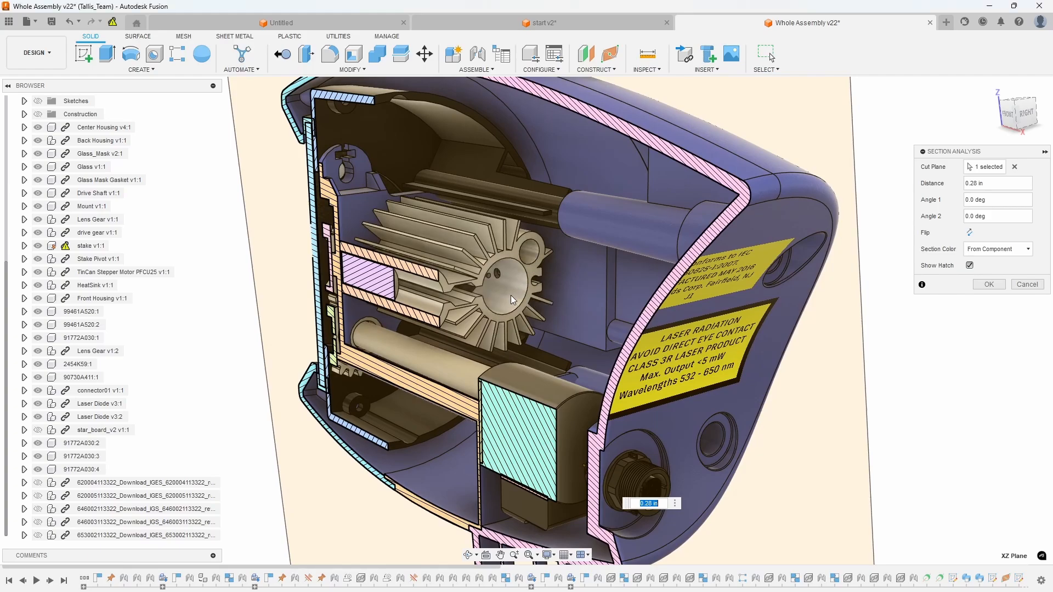
Sweep the cut plane through the heat sink and laser diode, pausing at -0.50 in, -0.65 in and -0.80 in
left_click(511, 296)
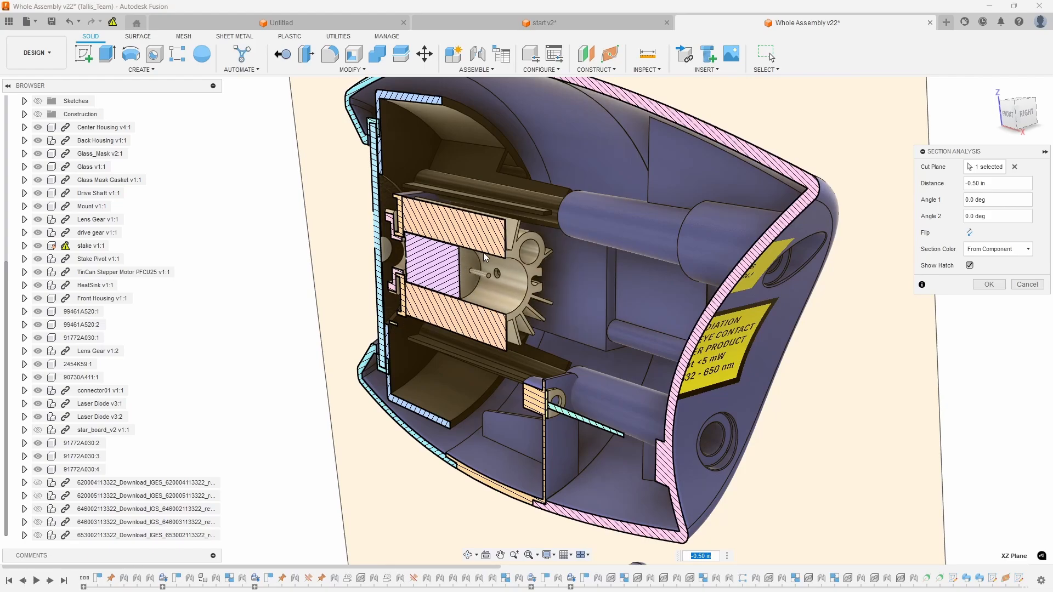
scroll(501, 251, "up", 4)
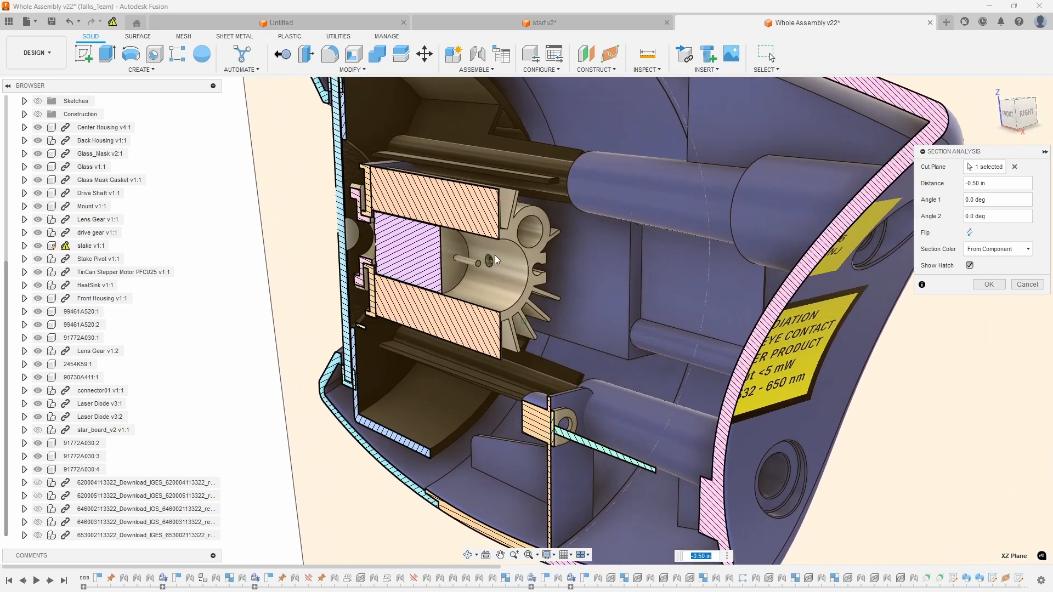
scroll(481, 301, "up", 5)
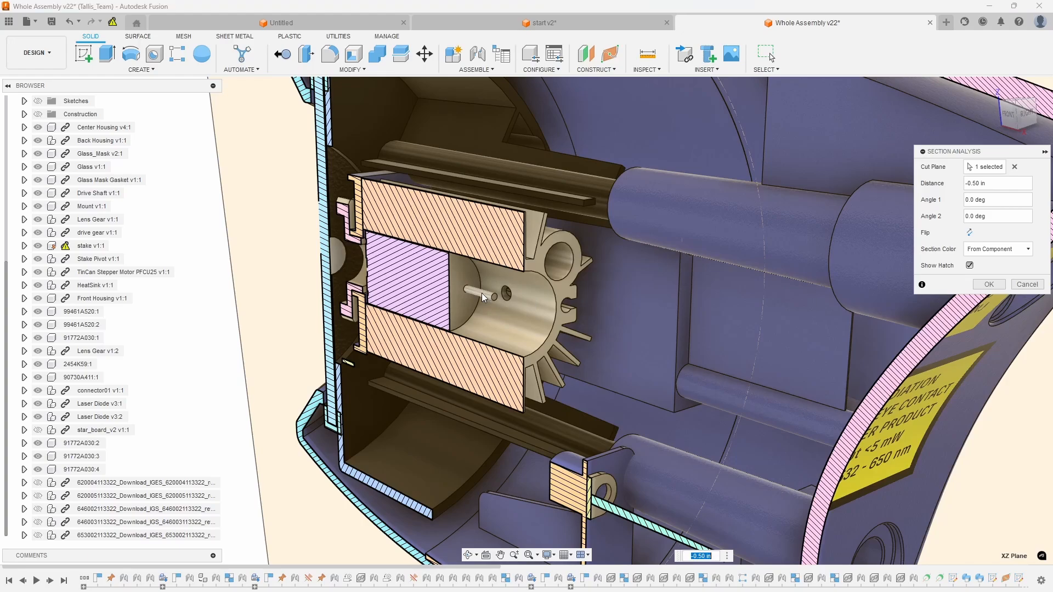
scroll(481, 293, "up", 2)
left_click(482, 298)
scroll(489, 296, "up", 2)
scroll(482, 296, "down", 2)
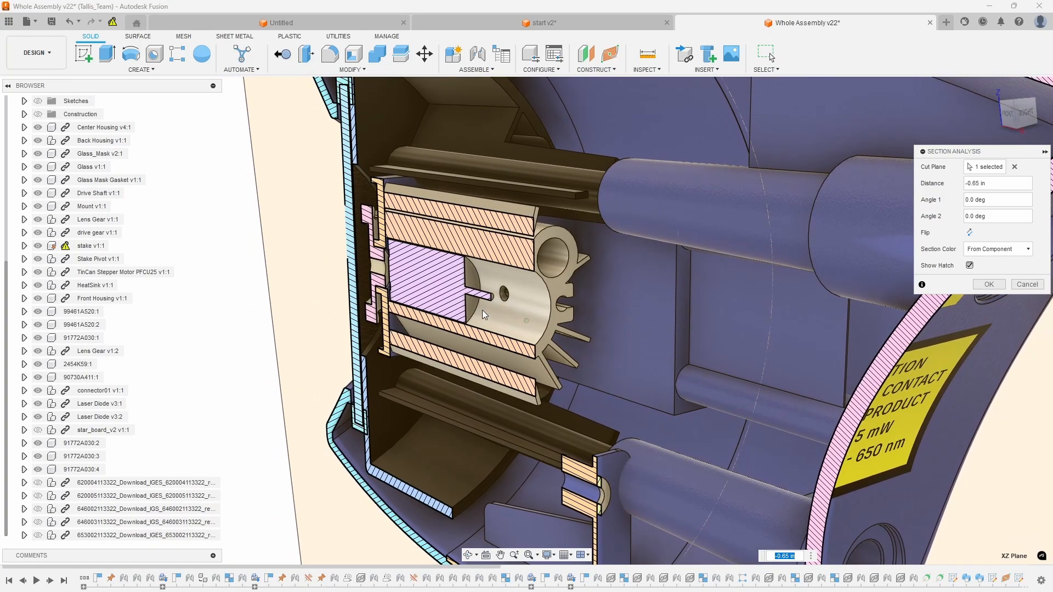
left_click(555, 261)
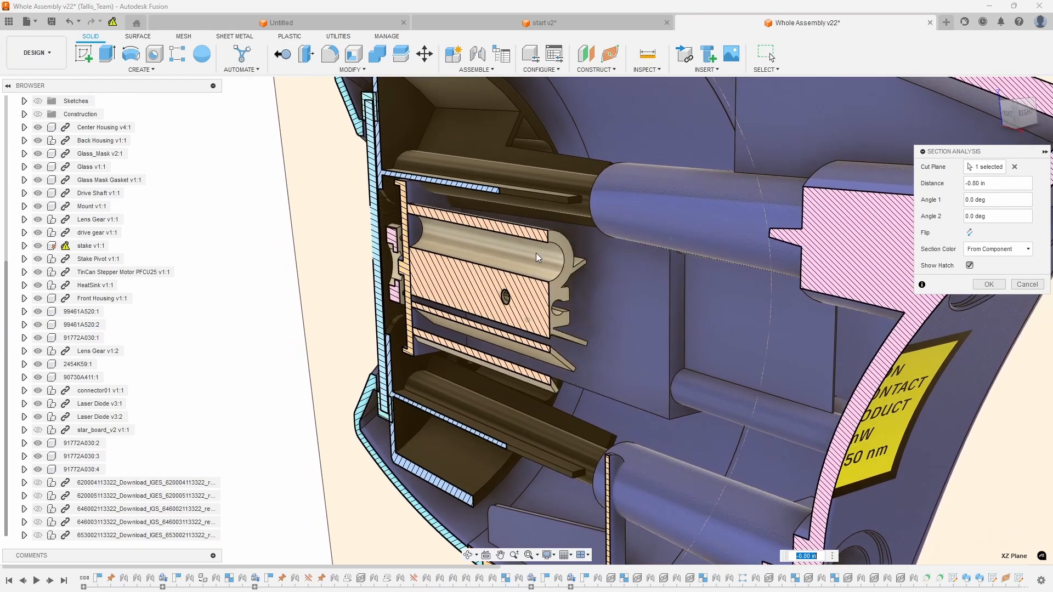
Move the cut plane to -1.05 in and examine the long tubular bosses of the housing and the sectioned knob
scroll(535, 253, "down", 3)
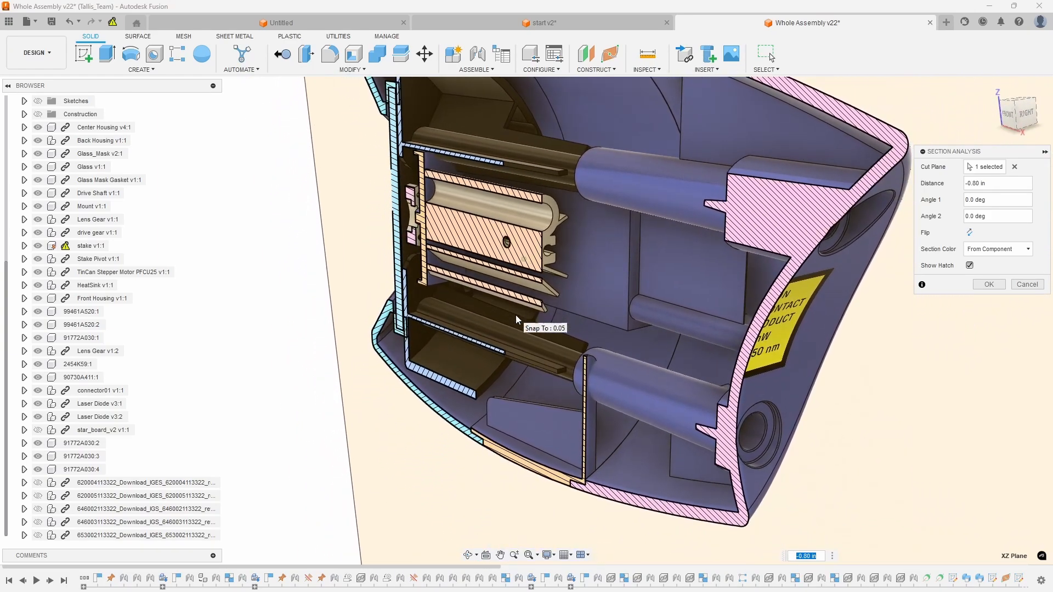
middle_click_drag(648, 446, 601, 389)
middle_click_drag(706, 375, 715, 365)
left_click(689, 360)
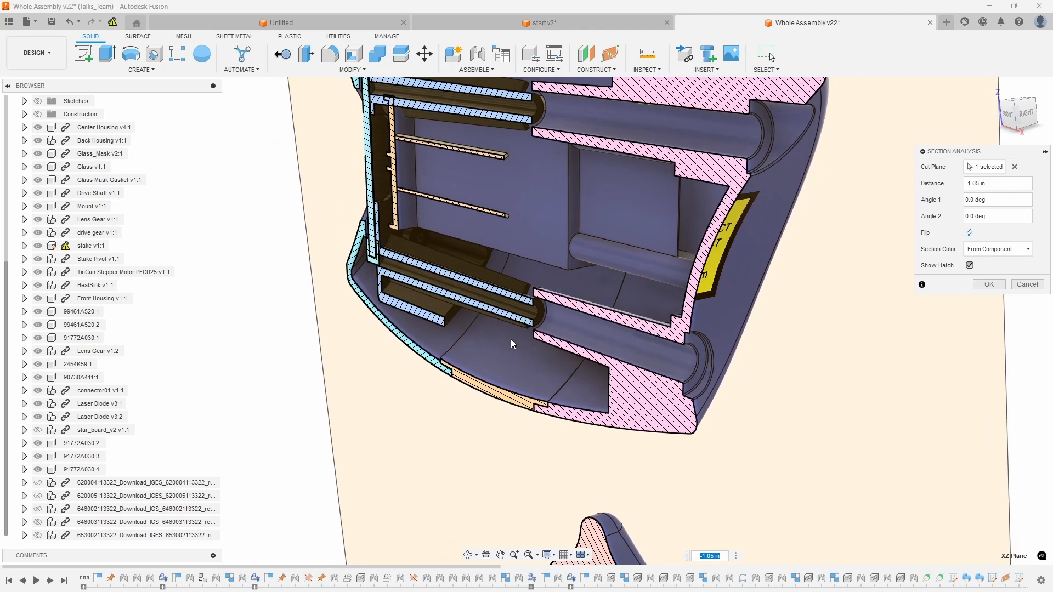
scroll(648, 346, "down", 5)
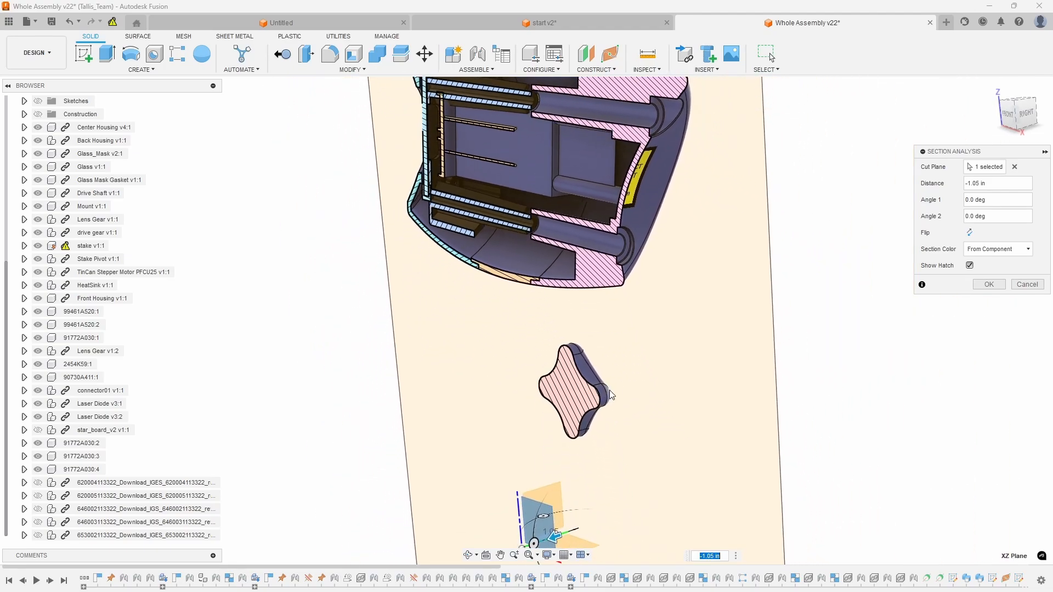
scroll(610, 354, "down", 1)
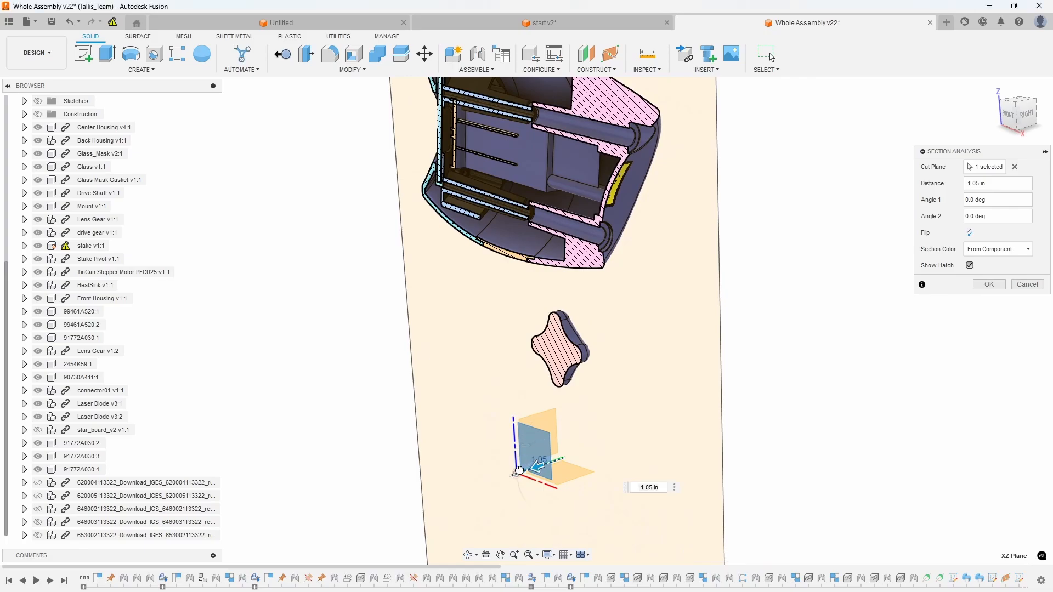
Sweep the cut plane out to about 2.224 in near the housing's outer side, and back to 0.05 in through the stake
left_click_drag(519, 470, 388, 509)
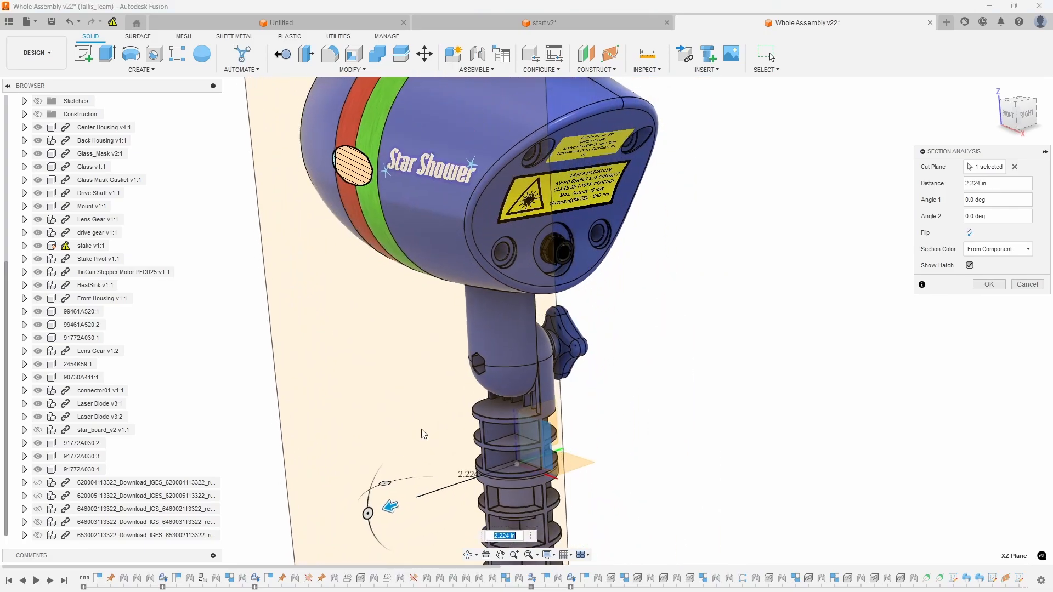
scroll(424, 434, "down", 2)
middle_click_drag(424, 435, 470, 333)
scroll(548, 400, "up", 1)
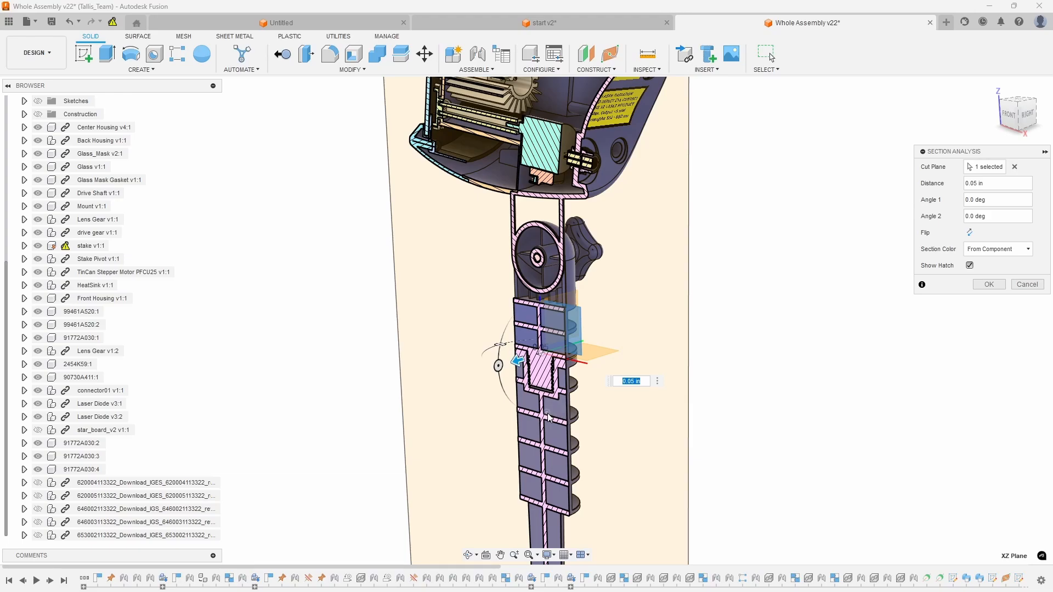
Return the cut plane from the motor area to -1.05 in and examine the housing walls and bosses in section
scroll(552, 379, "up", 5)
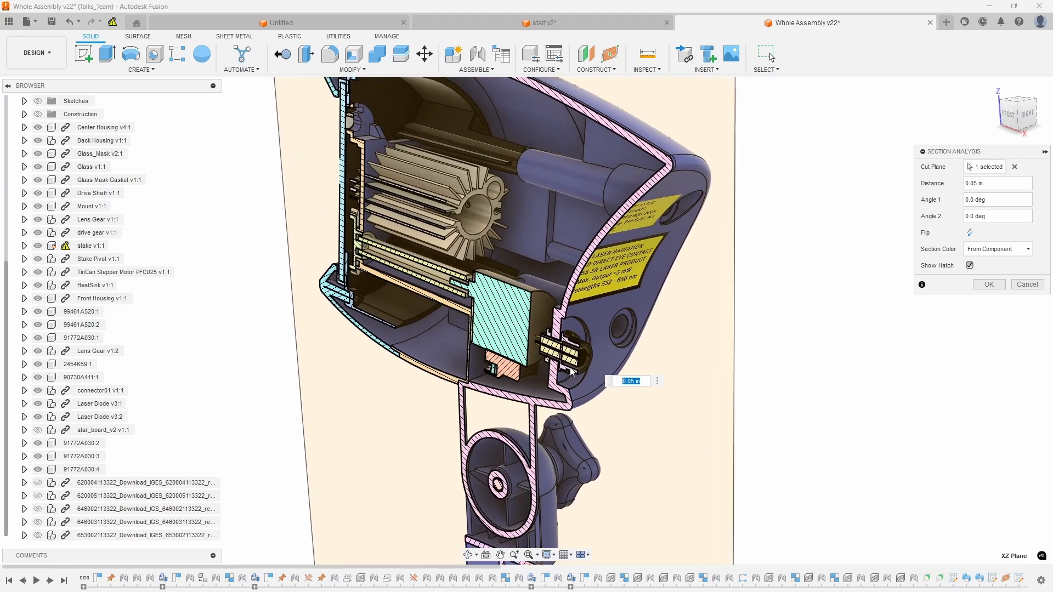
scroll(640, 347, "up", 1)
left_click_drag(604, 334, 618, 423)
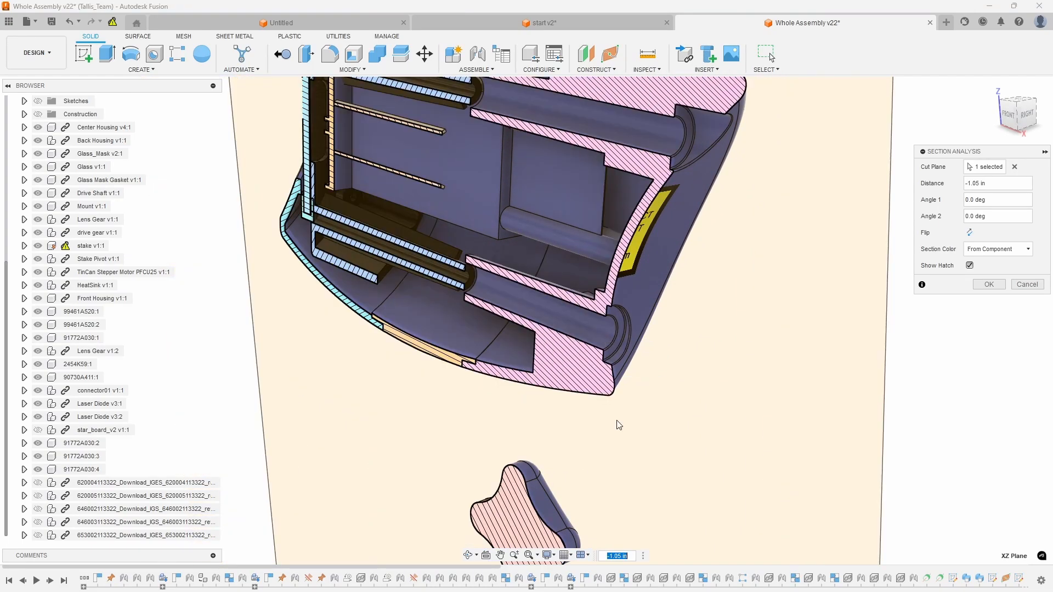
scroll(454, 296, "down", 2)
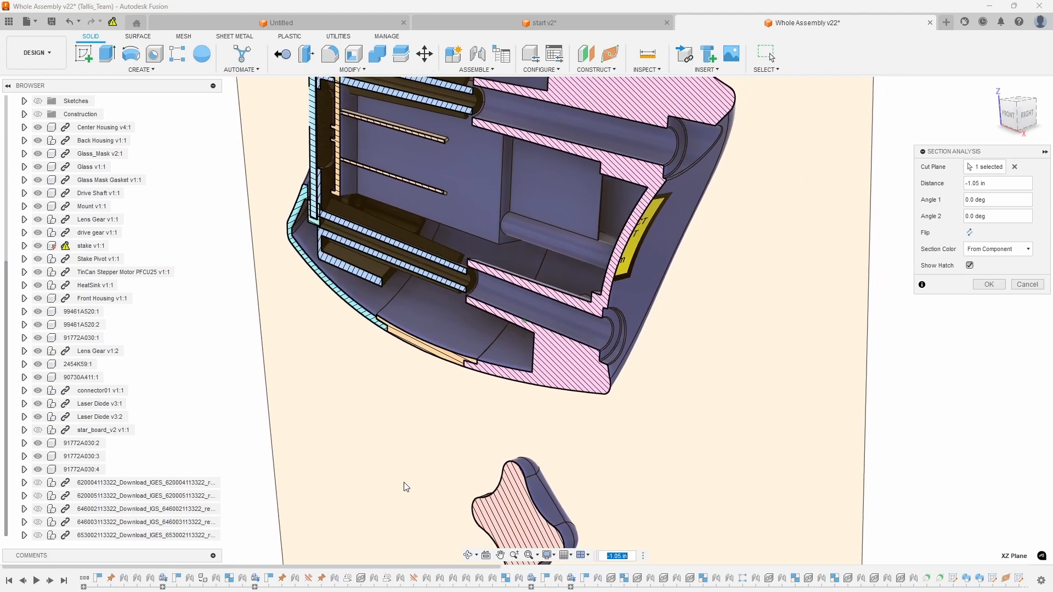
scroll(621, 415, "up", 1)
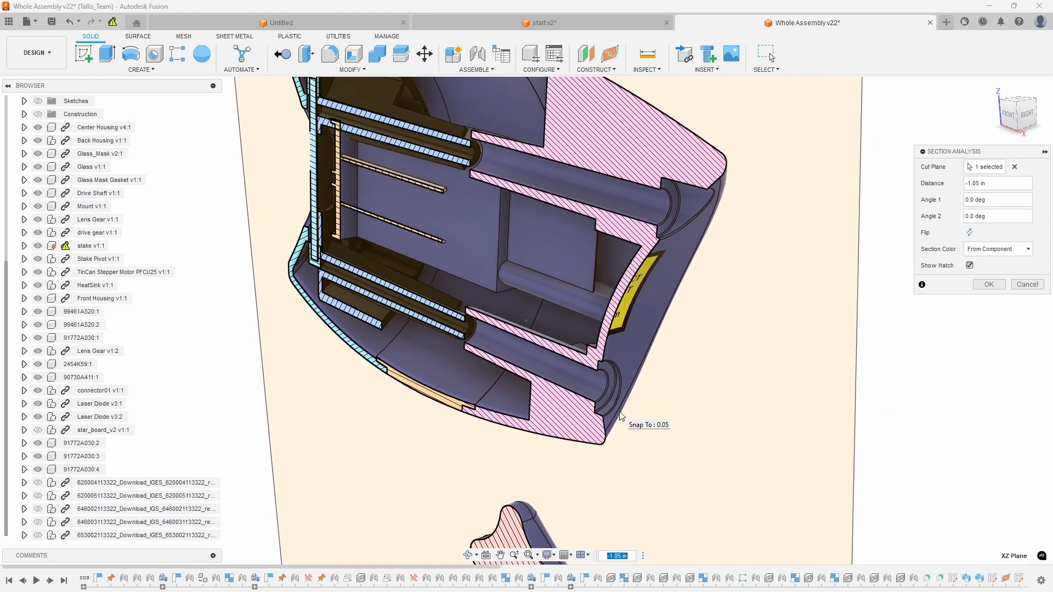
scroll(631, 413, "down", 2)
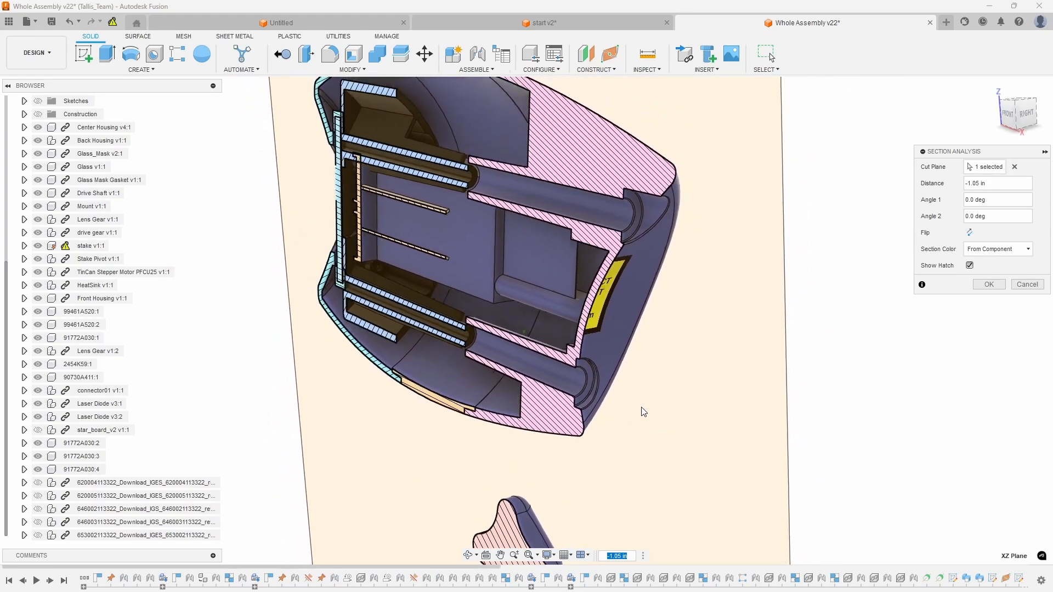
scroll(650, 410, "down", 2)
scroll(604, 428, "down", 4)
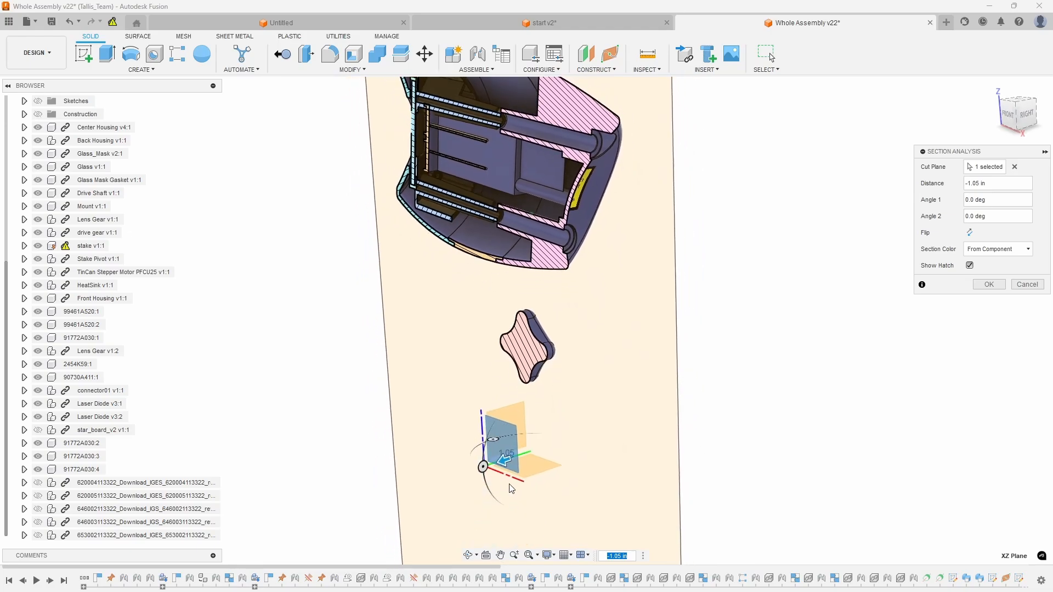
Bring the cut plane back toward the laser diode and set the section distance to -0.50 in
left_click_drag(501, 461, 527, 452)
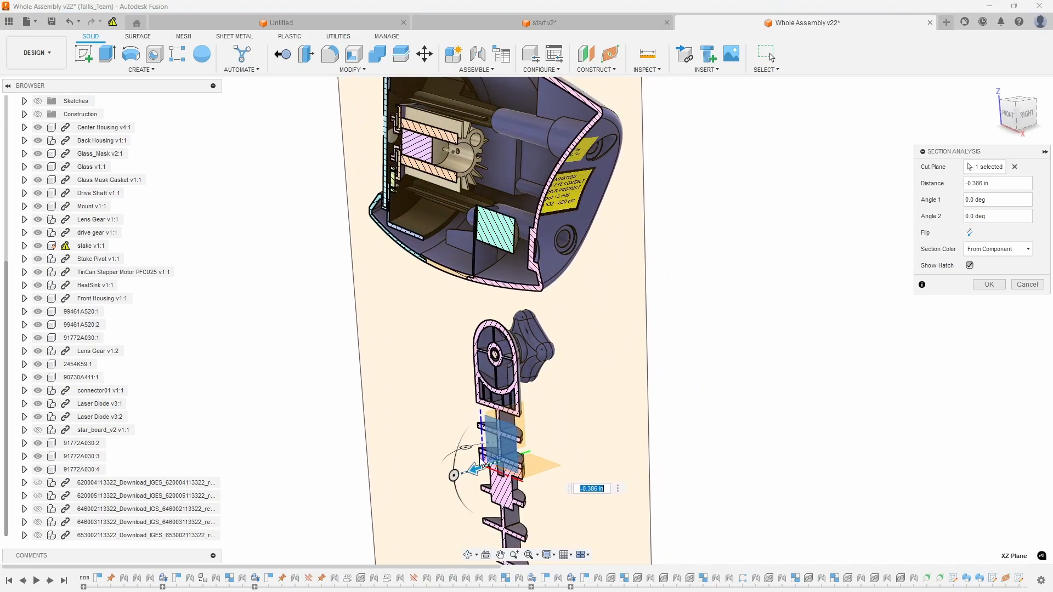
scroll(444, 241, "up", 4)
type("-.5")
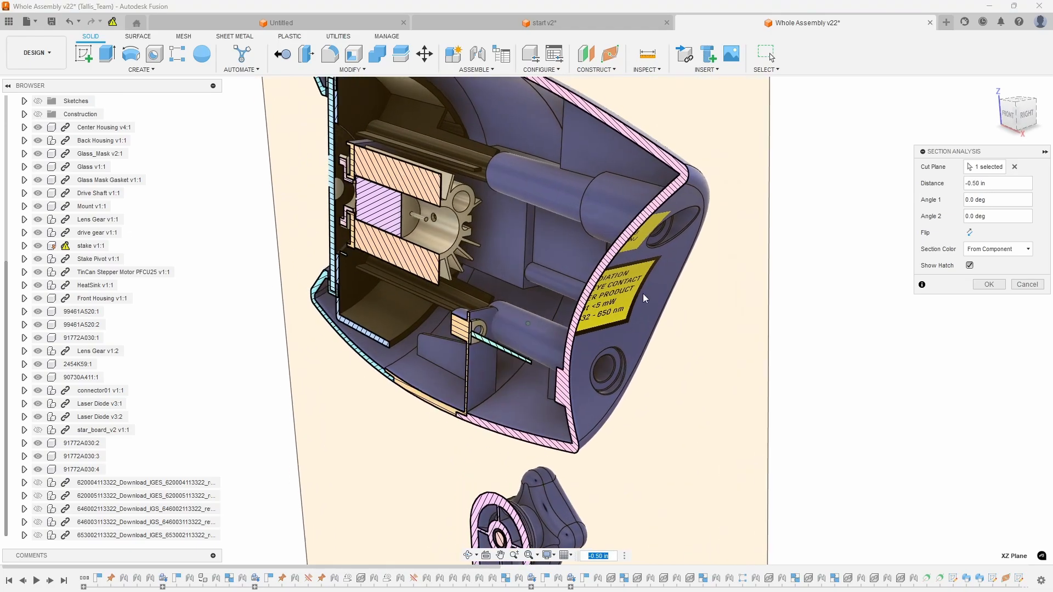
Examine the section through the heat sink and housing, and change the section color from component colors to Custom yellow
middle_click_drag(644, 294, 655, 299, "shift")
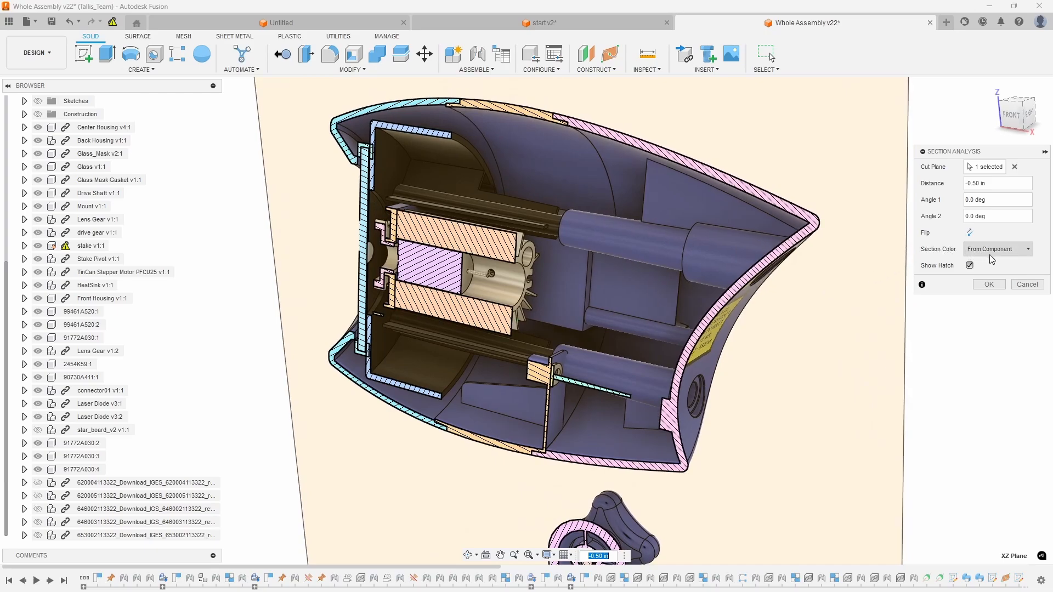
scroll(563, 395, "up", 3)
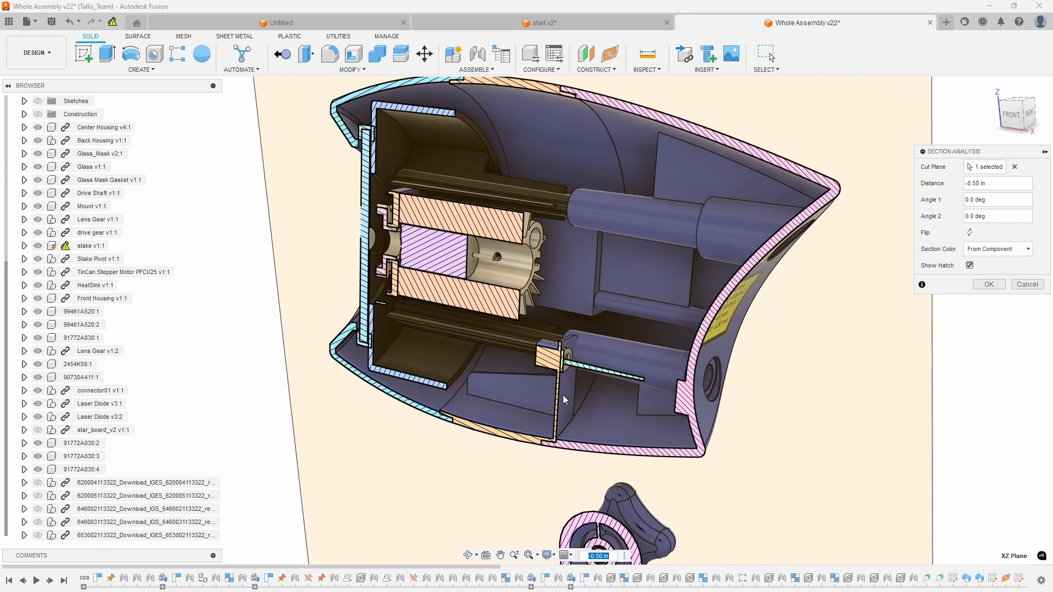
scroll(536, 296, "up", 2)
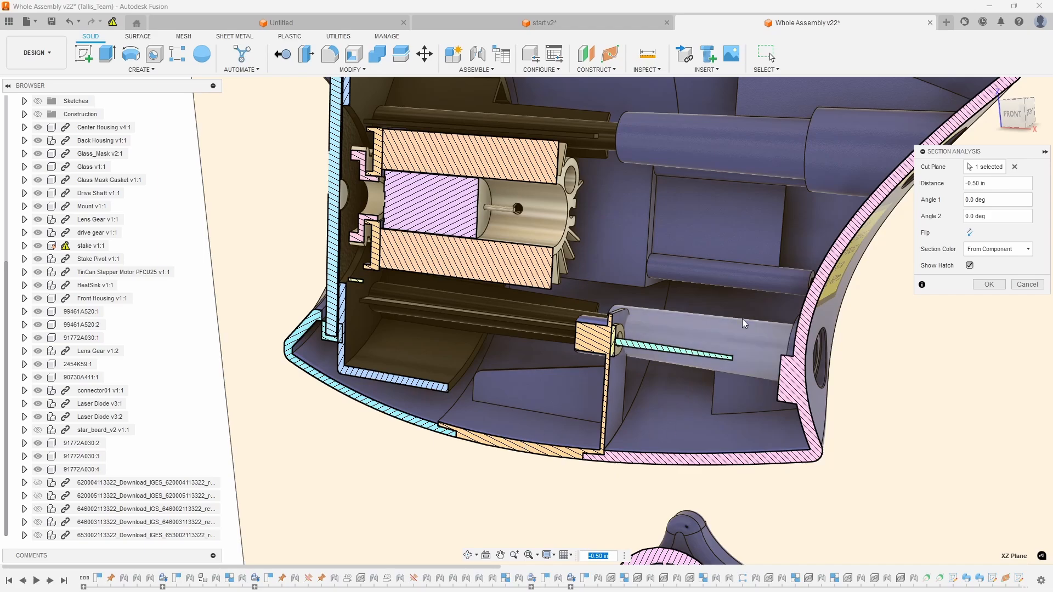
scroll(974, 278, "down", 1)
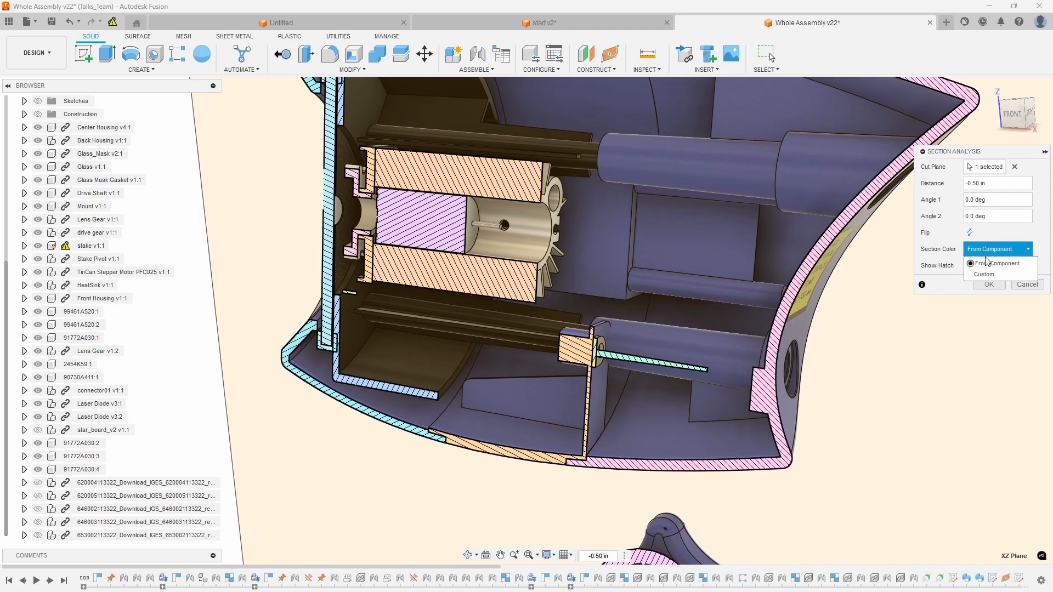
left_click(983, 275)
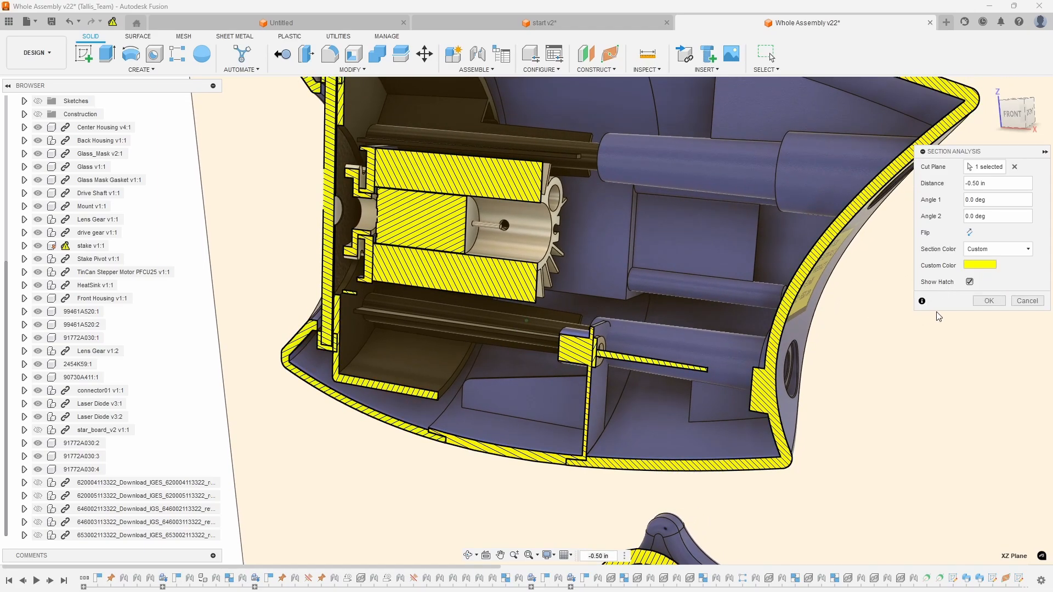
scroll(806, 301, "down", 3)
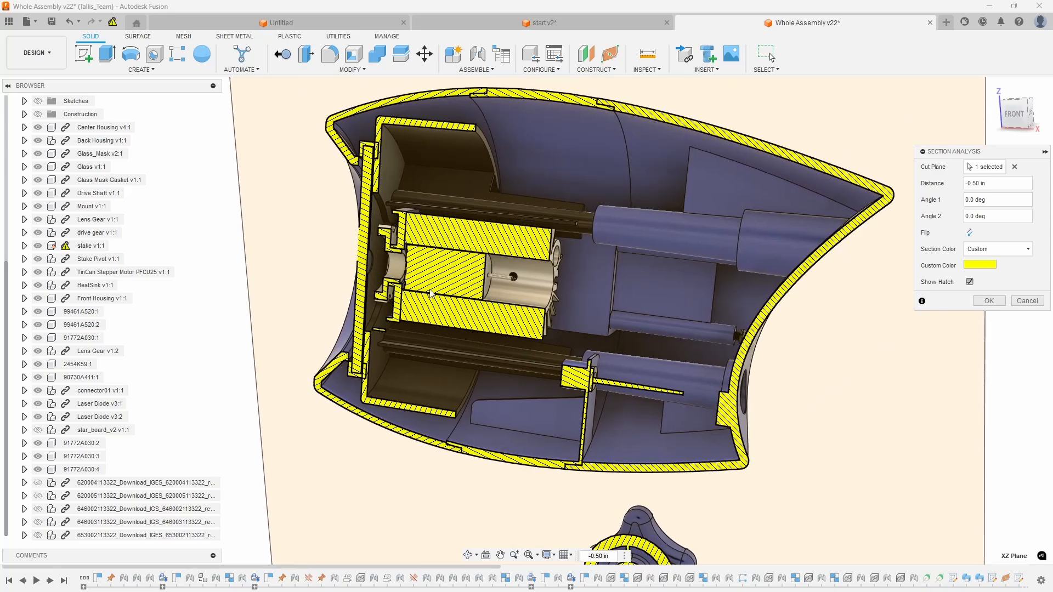
Change the section's custom color to green with RGB 34, 229, 31 and apply it to the cut faces
left_click_drag(979, 161, 812, 126)
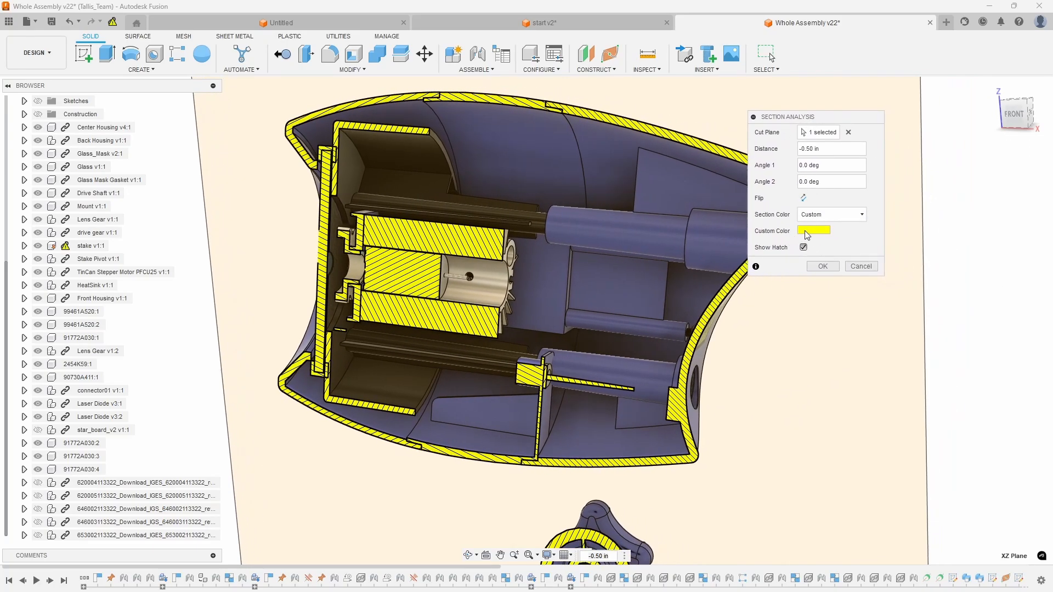
left_click(808, 232)
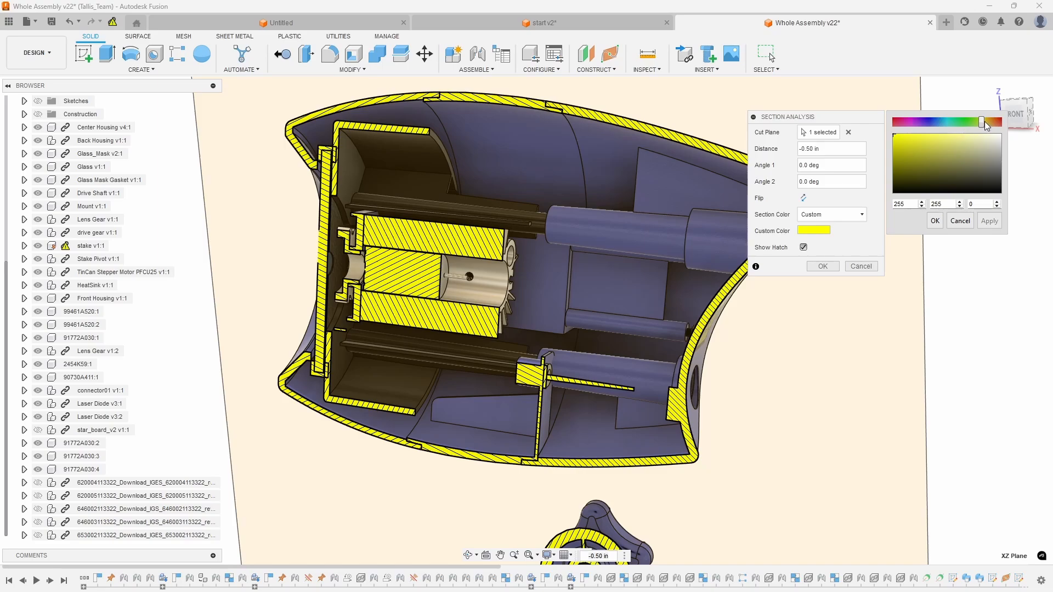
left_click_drag(983, 124, 966, 122)
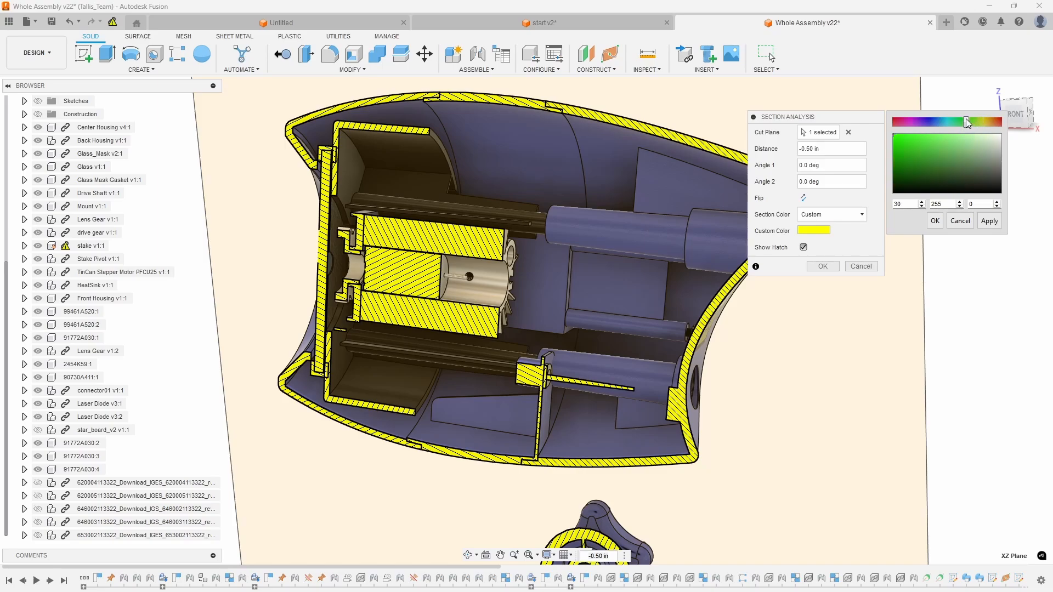
left_click(907, 140)
left_click(990, 221)
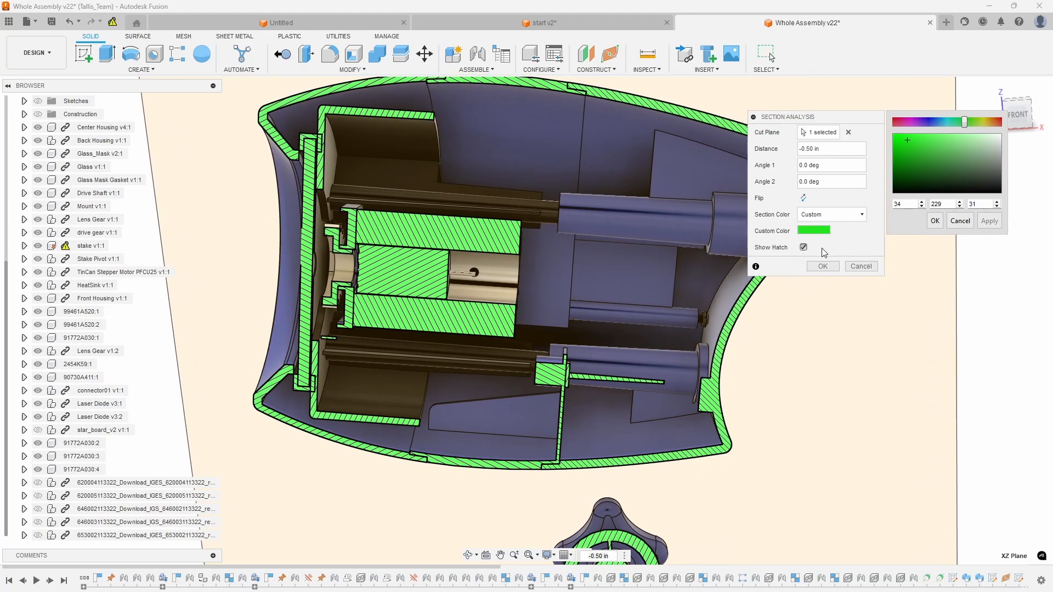
left_click(935, 220)
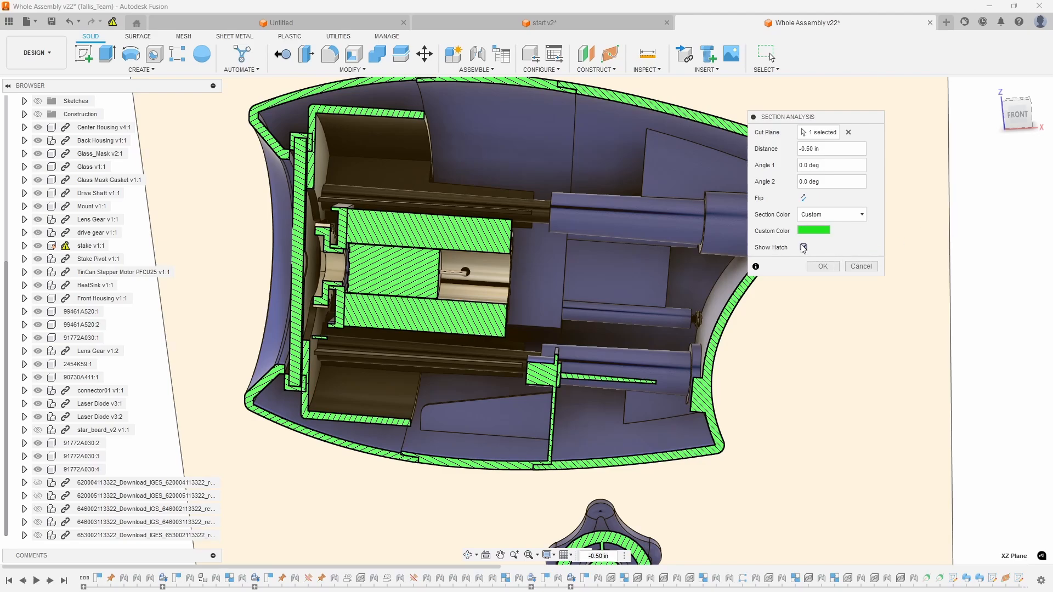
Compare the section with and without hatching, leaving the hatch off, and set the section color to From Component
left_click(803, 248)
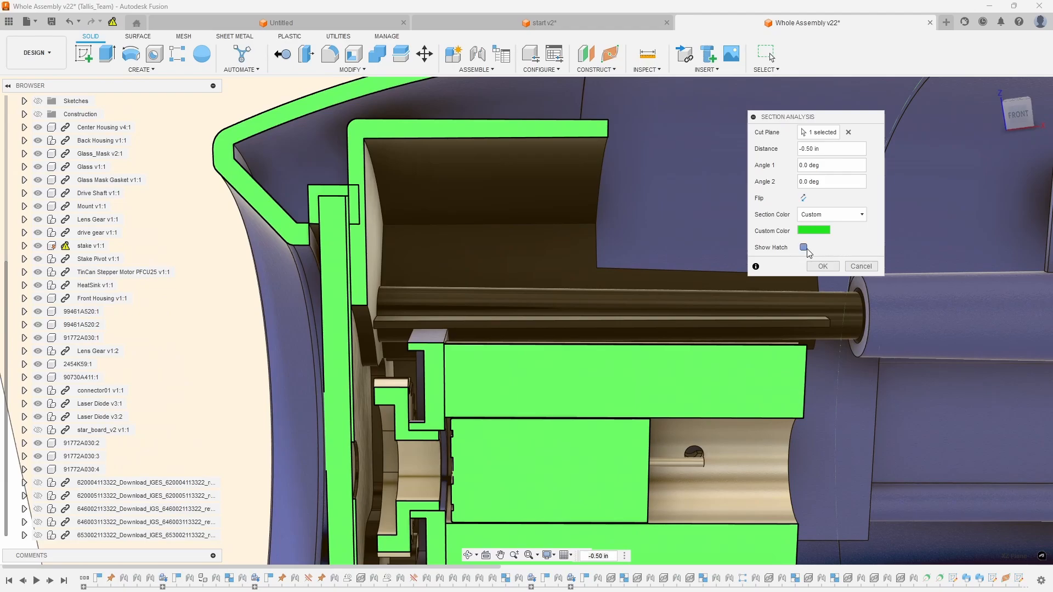
left_click(804, 248)
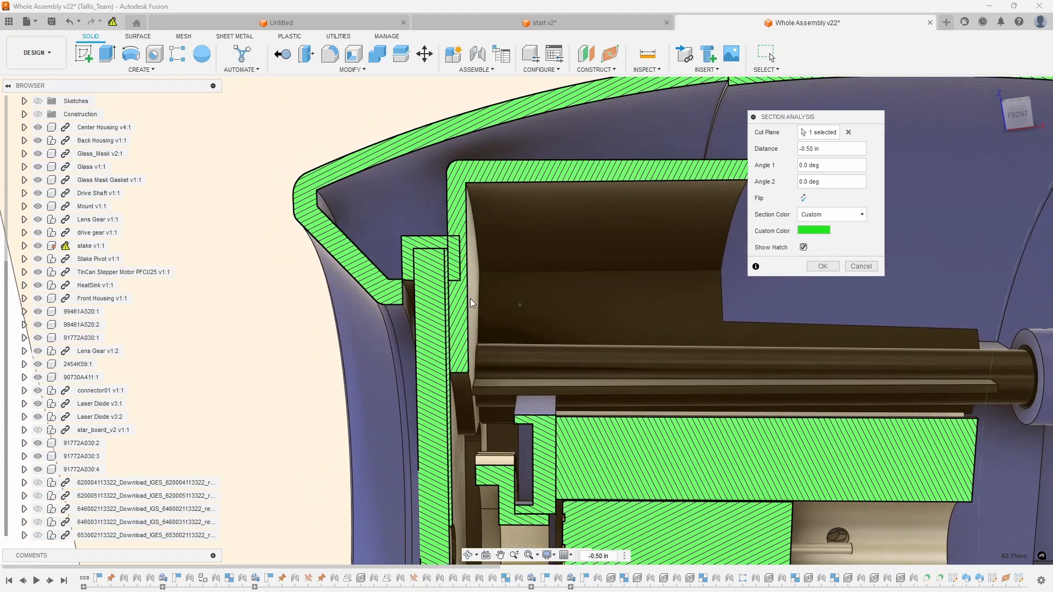
left_click(804, 248)
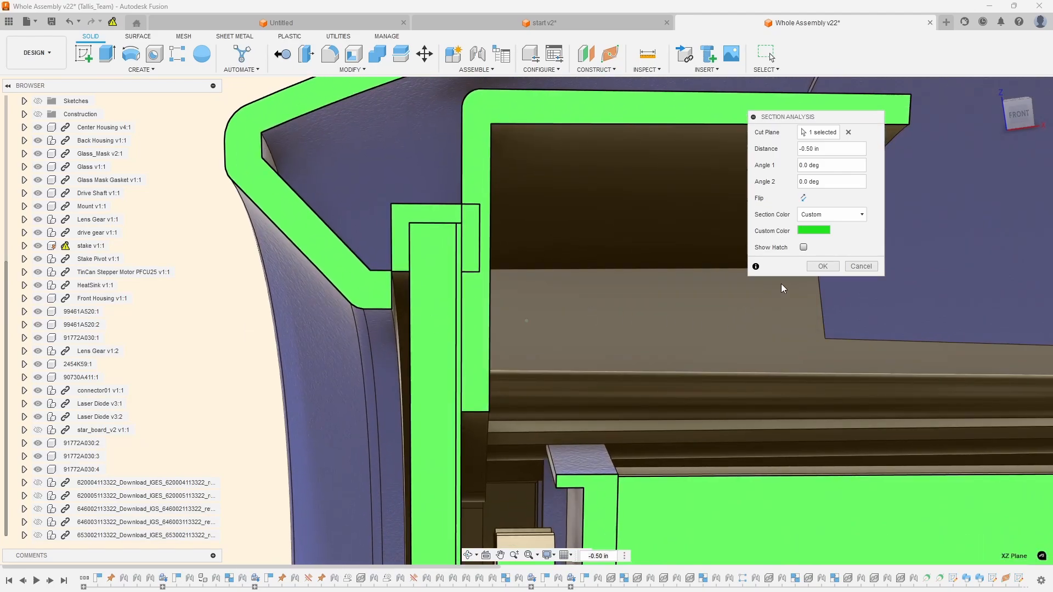
left_click(818, 218)
left_click(824, 230)
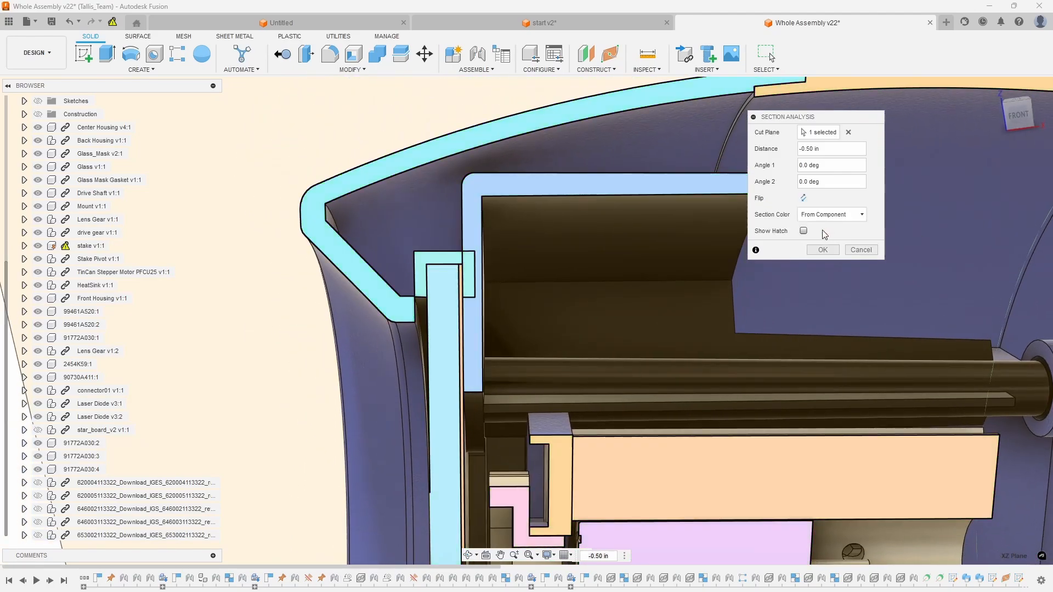